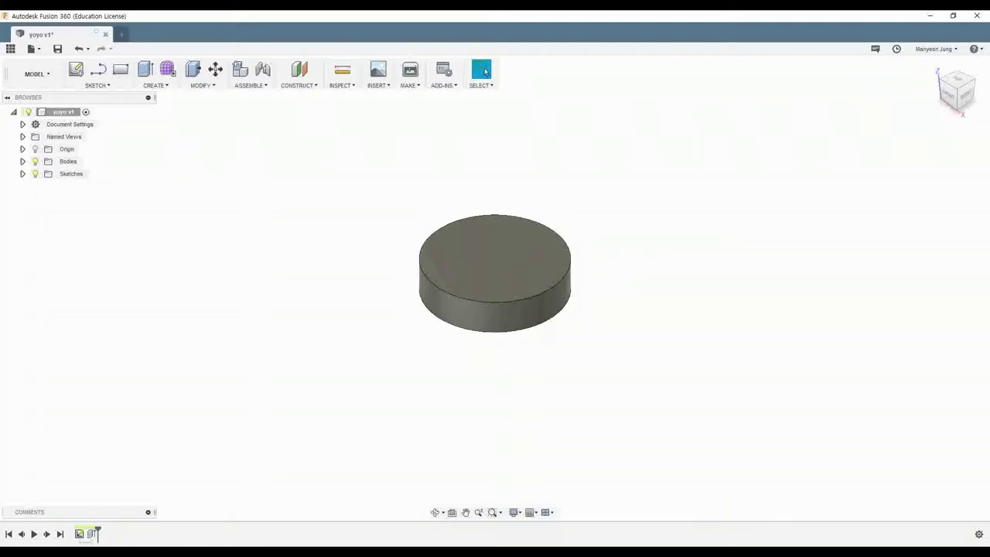
# Step: Sketch a 5.2 mm diameter circle at the centre of the disc's top face and finish the sketch
pyautogui.click(74, 69)
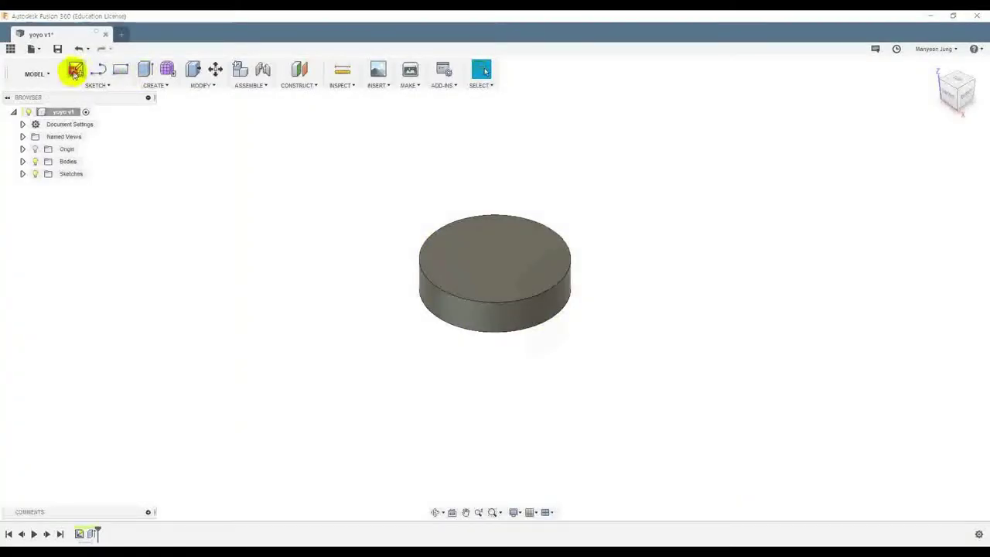
pyautogui.click(468, 249)
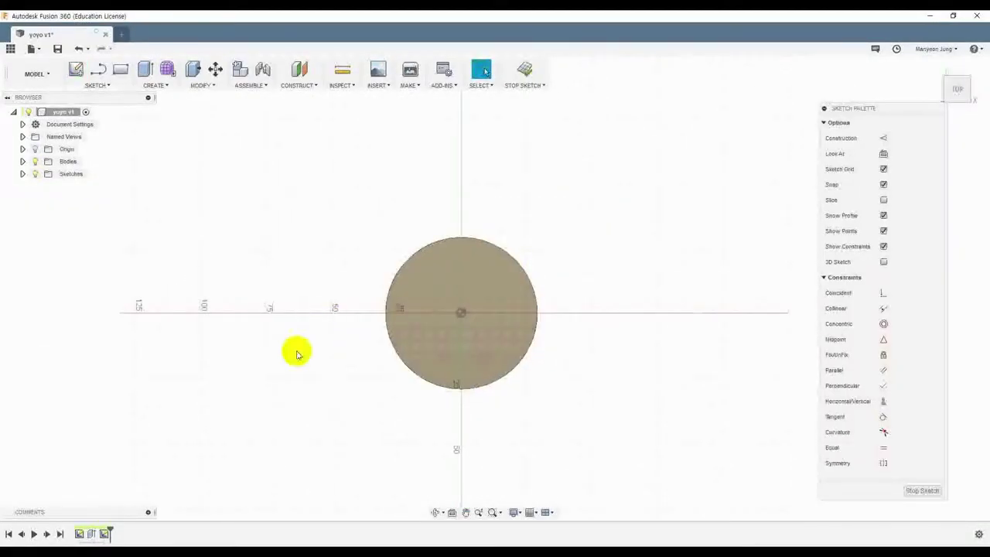
pyautogui.press('c')
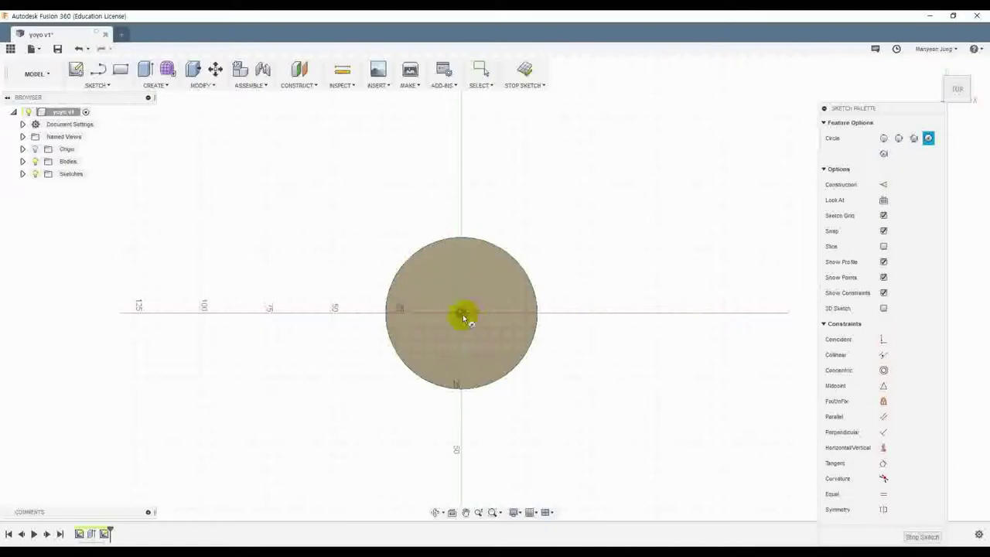
pyautogui.click(463, 314)
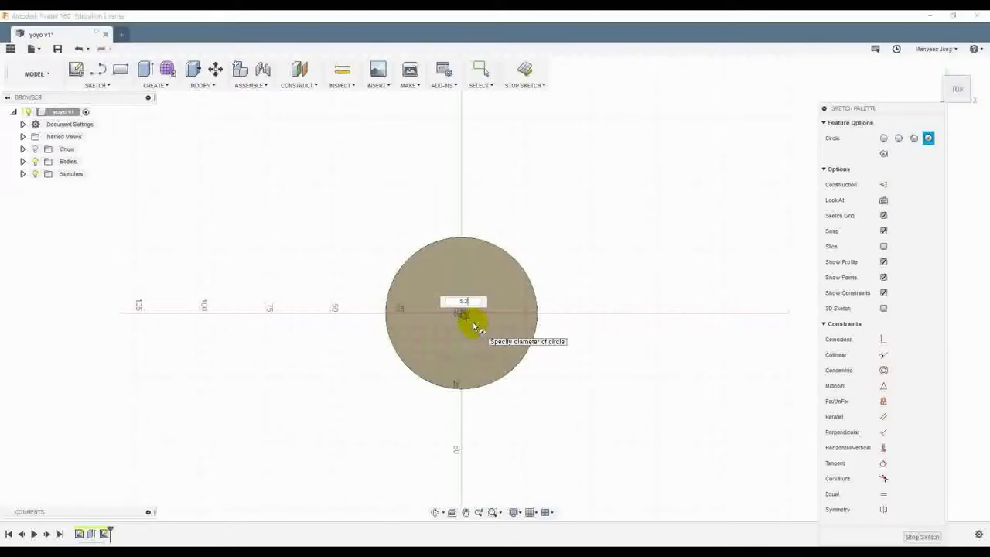
pyautogui.press('Return')
pyautogui.press('Escape')
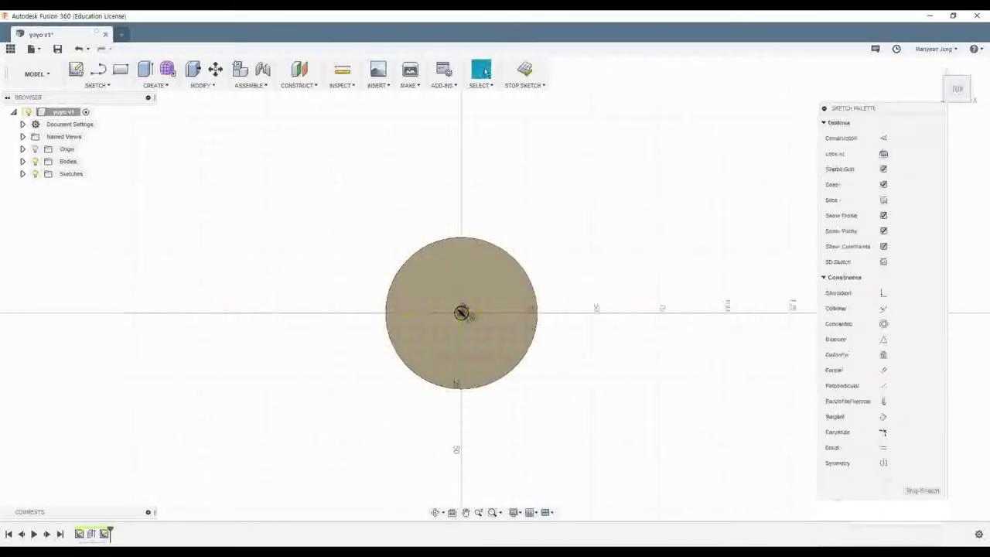
pyautogui.click(41, 420)
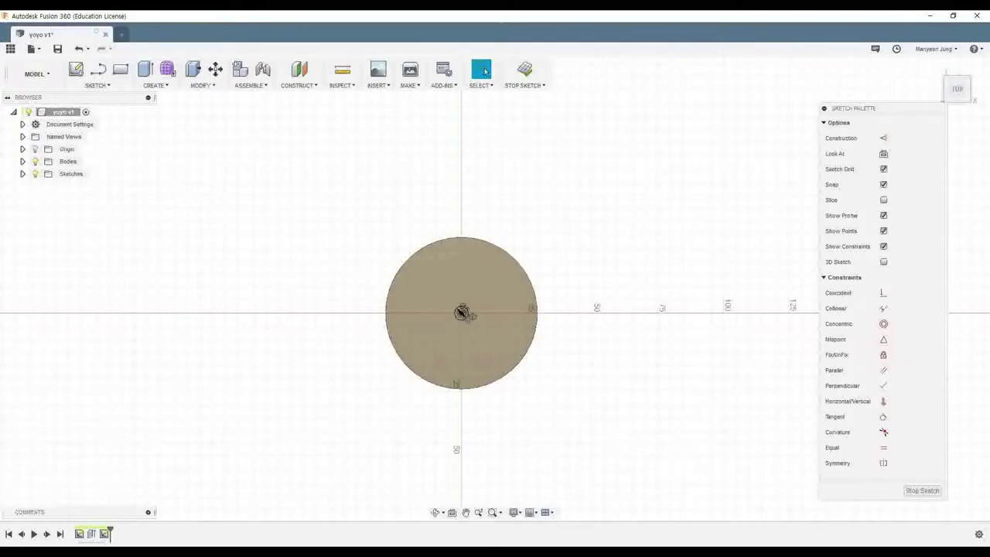
pyautogui.scroll(-1, 225, 366)
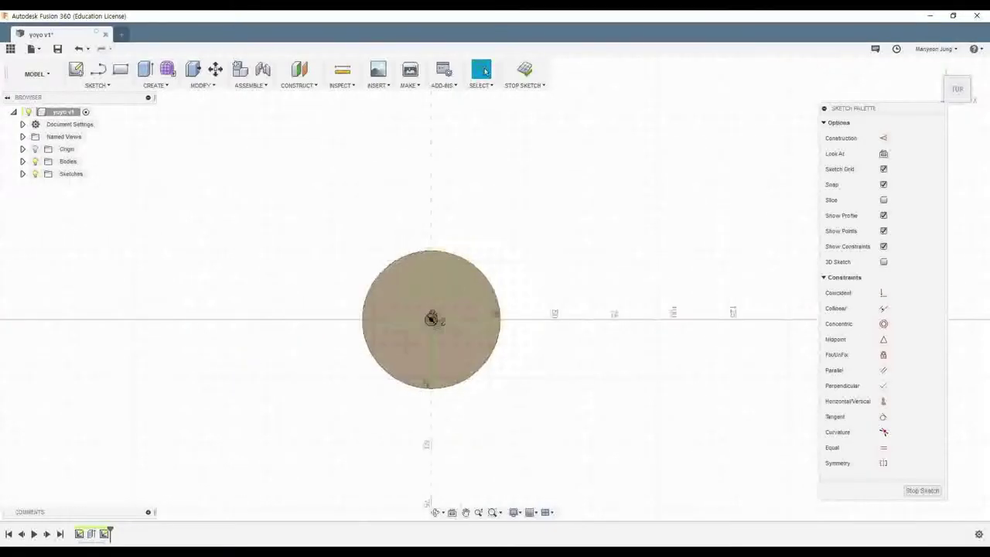
pyautogui.click(524, 70)
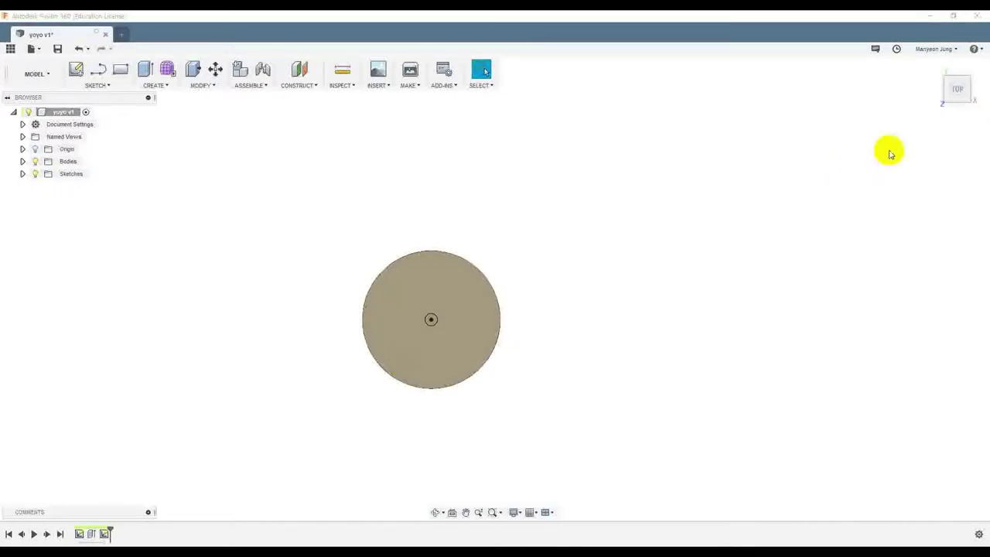
# Step: Extrude the small centre circle by -14 mm as a cut through the disc
pyautogui.moveTo(607, 364); pyautogui.dragTo(601, 318)
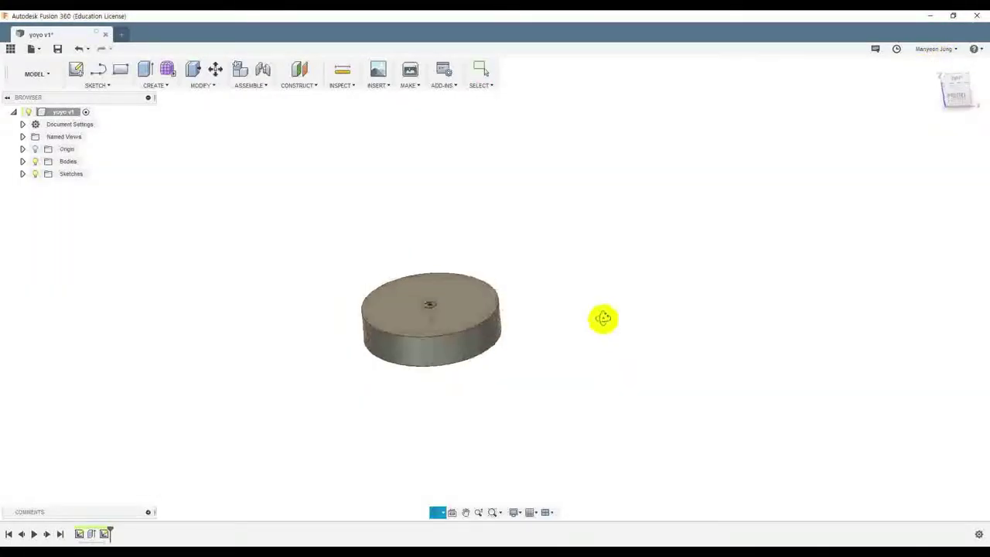
pyautogui.scroll(4, 344, 340)
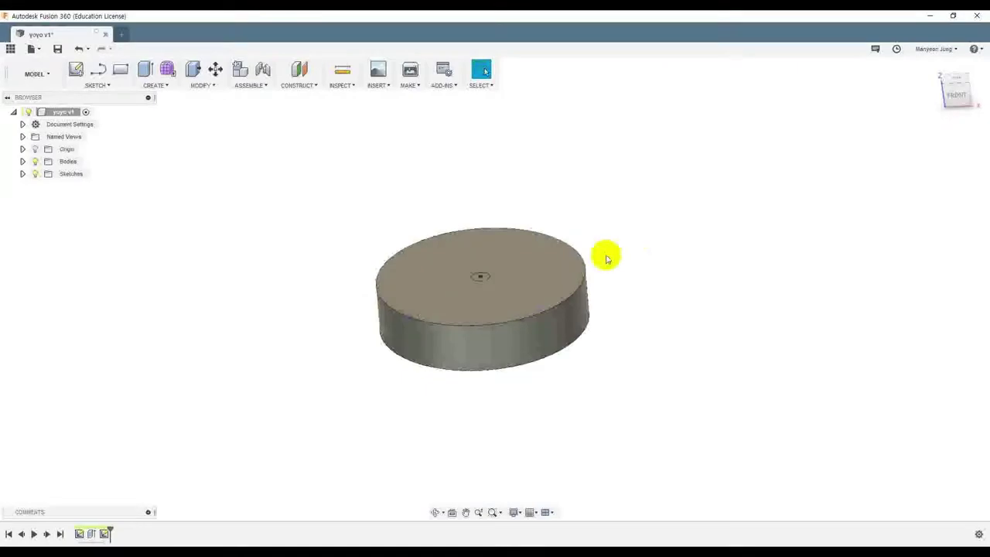
pyautogui.scroll(2, 398, 298)
pyautogui.press('e')
pyautogui.click(388, 298)
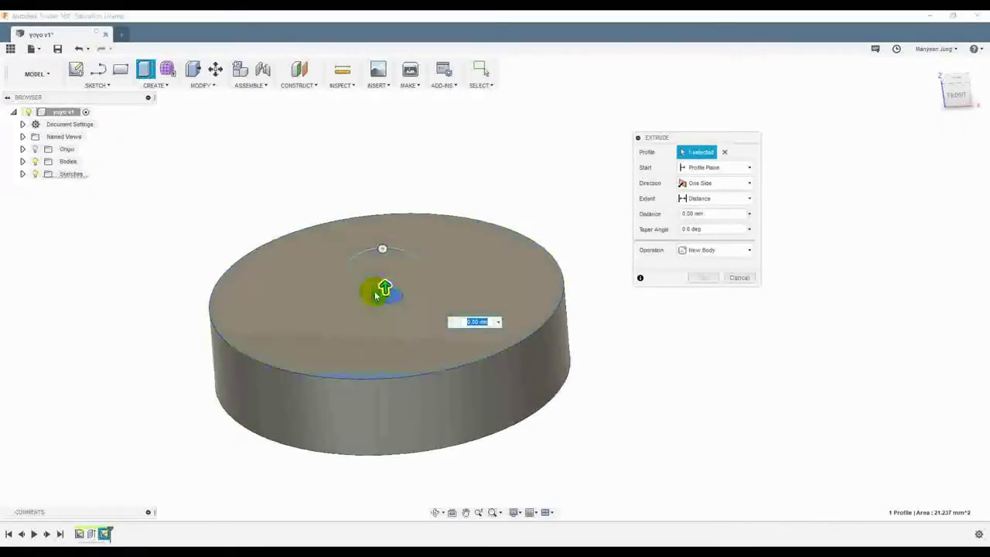
pyautogui.write('-14')
pyautogui.press('Return')
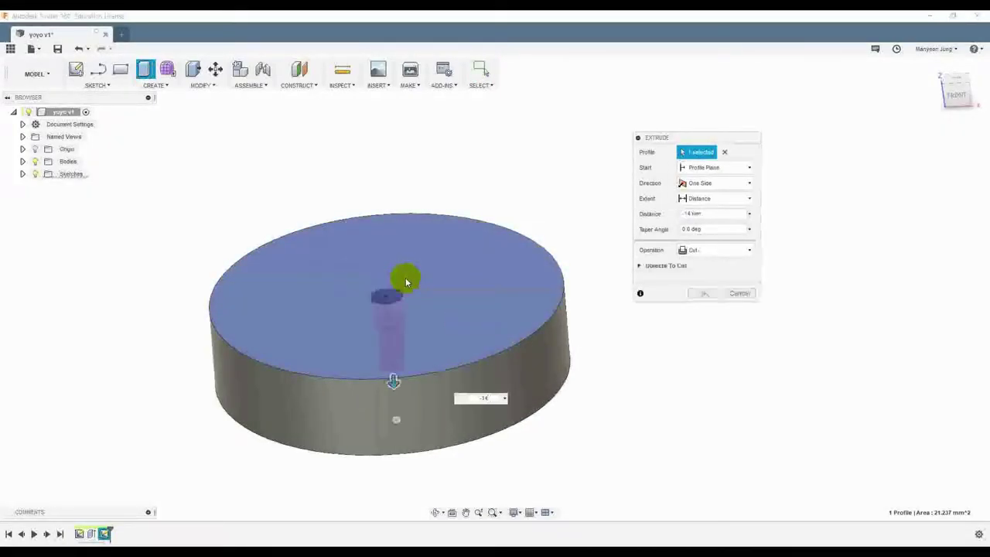
pyautogui.keyDown('shift'); pyautogui.moveTo(430, 280); pyautogui.dragTo(410, 290, button='middle'); pyautogui.keyUp('shift')
pyautogui.click(703, 294)
# Step: Examine the centre hole from above and from the underside of the disc
pyautogui.keyDown('shift'); pyautogui.moveTo(686, 310); pyautogui.dragTo(588, 294, button='middle'); pyautogui.keyUp('shift')
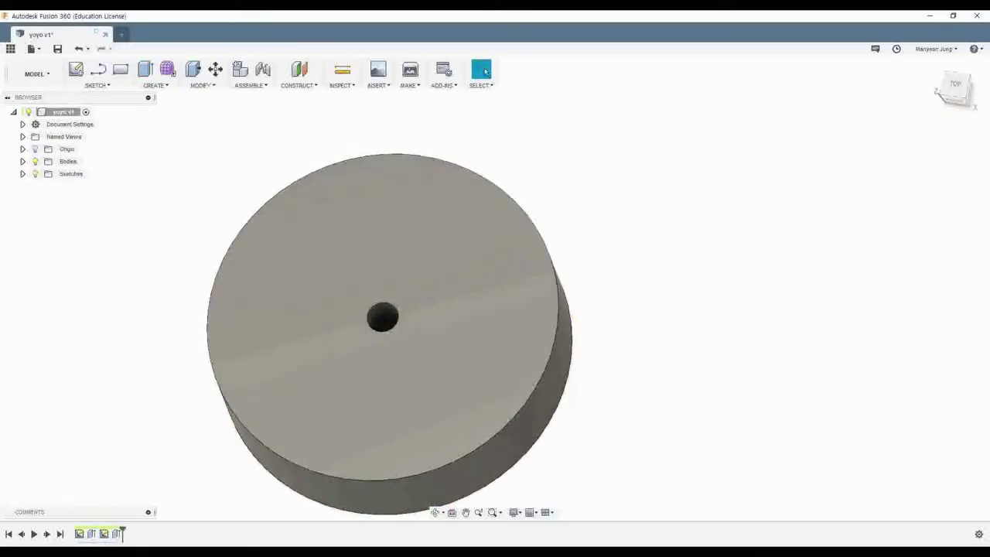
pyautogui.click(954, 87)
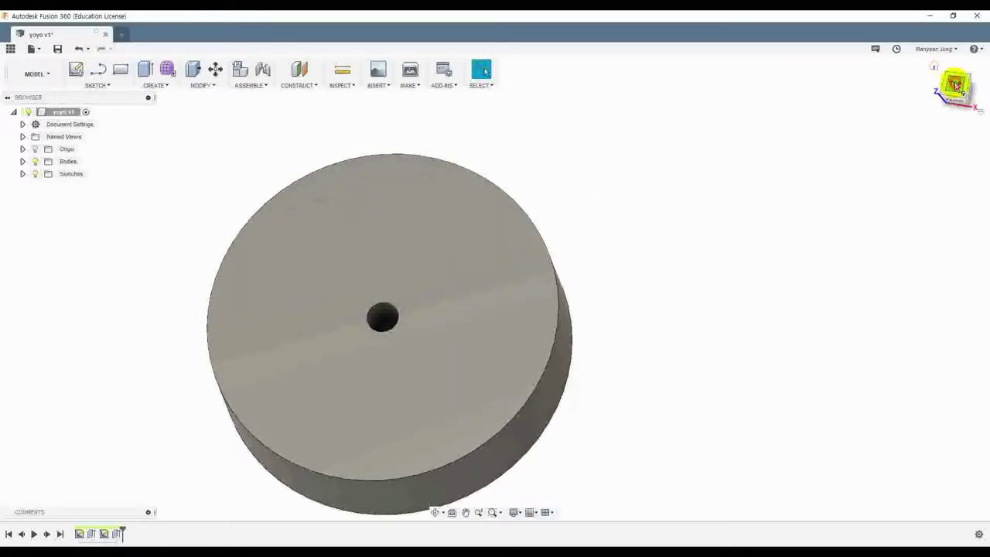
pyautogui.scroll(-3, 299, 348)
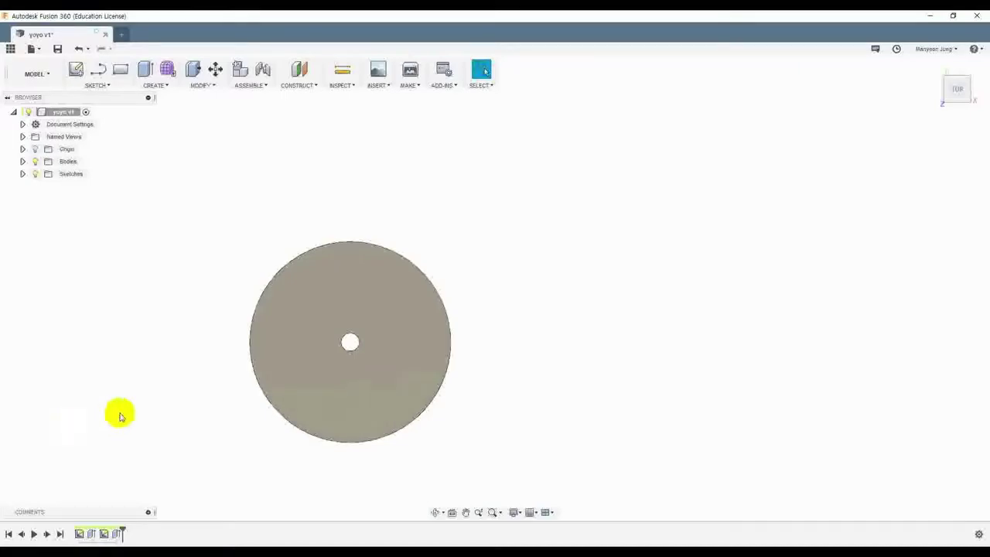
pyautogui.scroll(2, 301, 469)
pyautogui.keyDown('shift'); pyautogui.moveTo(301, 468); pyautogui.dragTo(309, 324, button='middle'); pyautogui.keyUp('shift')
pyautogui.click(481, 70)
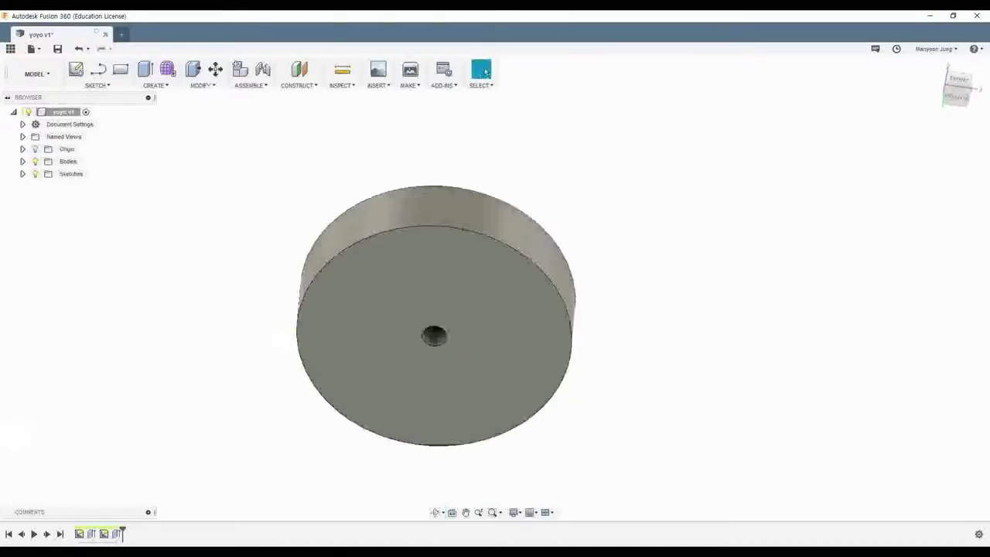
pyautogui.keyDown('shift'); pyautogui.moveTo(453, 294); pyautogui.dragTo(508, 326, button='middle'); pyautogui.keyUp('shift')
# Step: Sketch a 7.9 mm diameter circle concentric with the hole on the disc's top face and finish the sketch
pyautogui.click(508, 326)
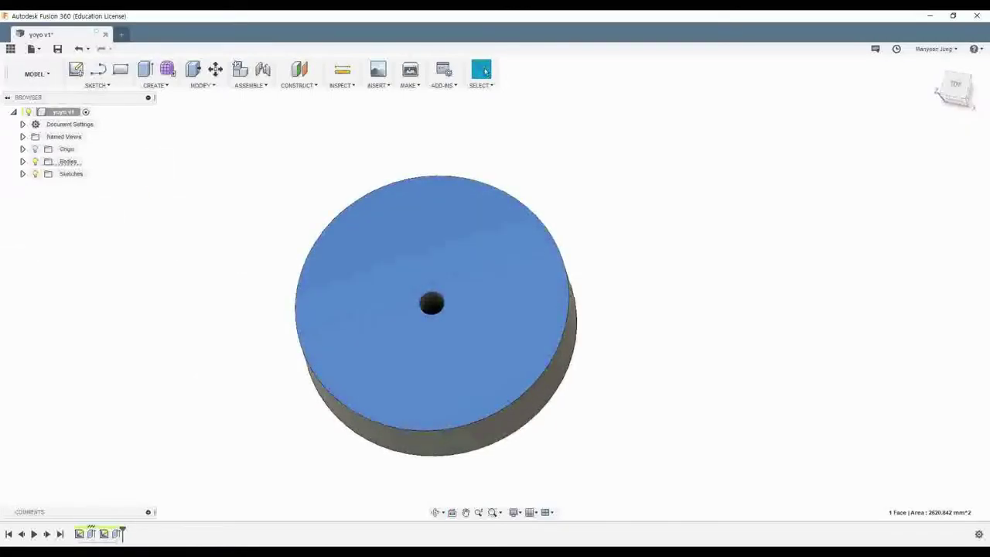
pyautogui.click(23, 173)
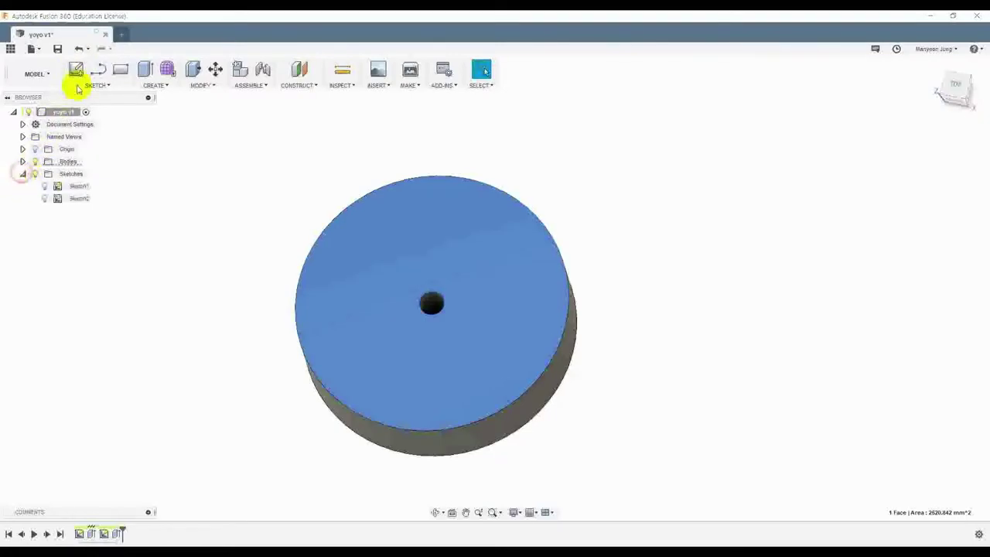
pyautogui.click(76, 71)
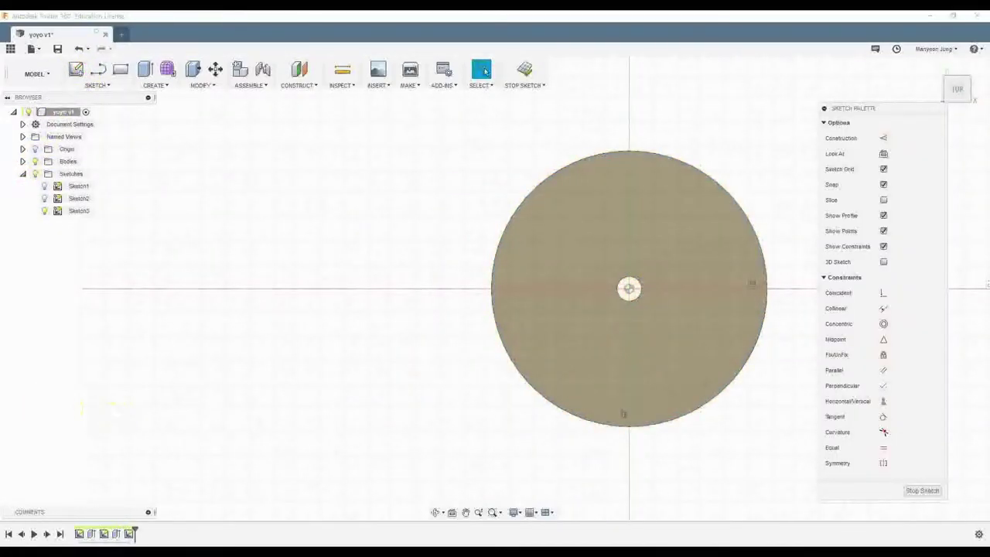
pyautogui.moveTo(513, 341); pyautogui.dragTo(309, 360, button='middle')
pyautogui.press('c')
pyautogui.click(425, 307)
pyautogui.click(426, 308)
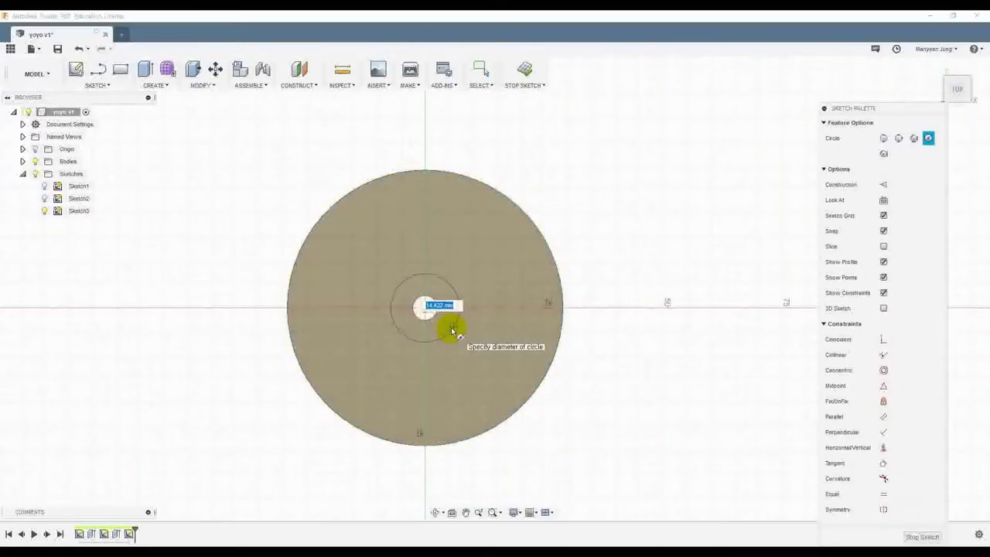
pyautogui.write('7.8')
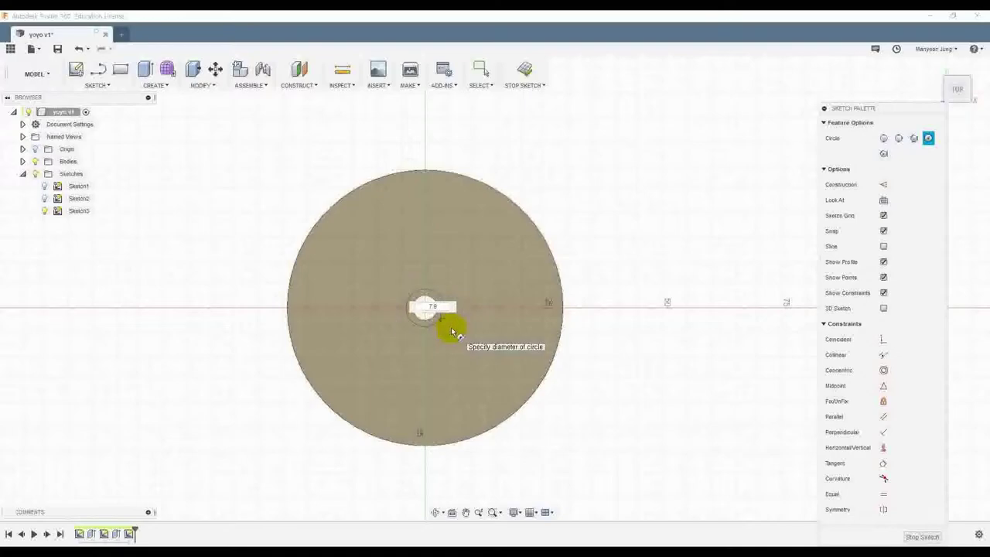
pyautogui.press('Return')
pyautogui.press('Escape')
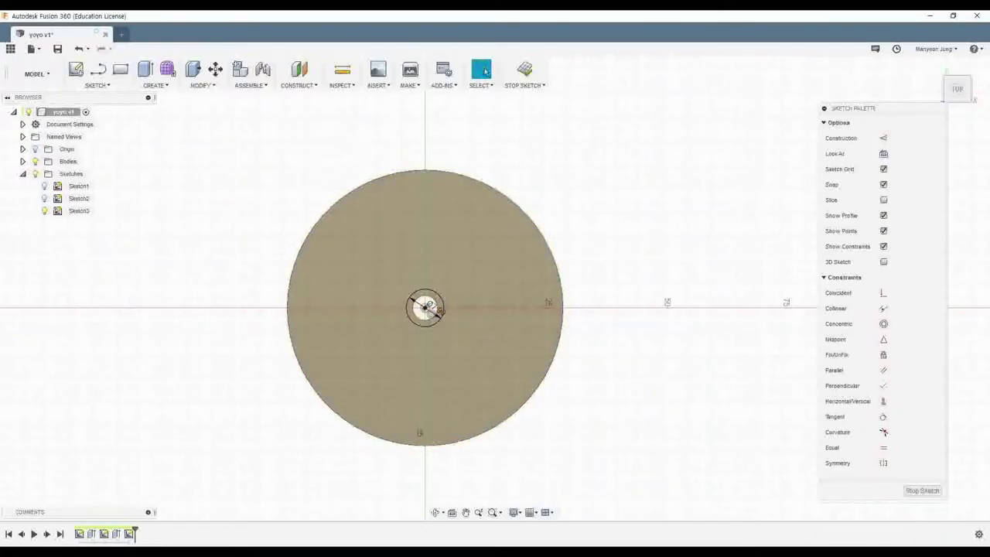
pyautogui.click(524, 71)
# Step: Extrude the ring profile around the hole 2 mm upward, joined to the disc
pyautogui.click(431, 259)
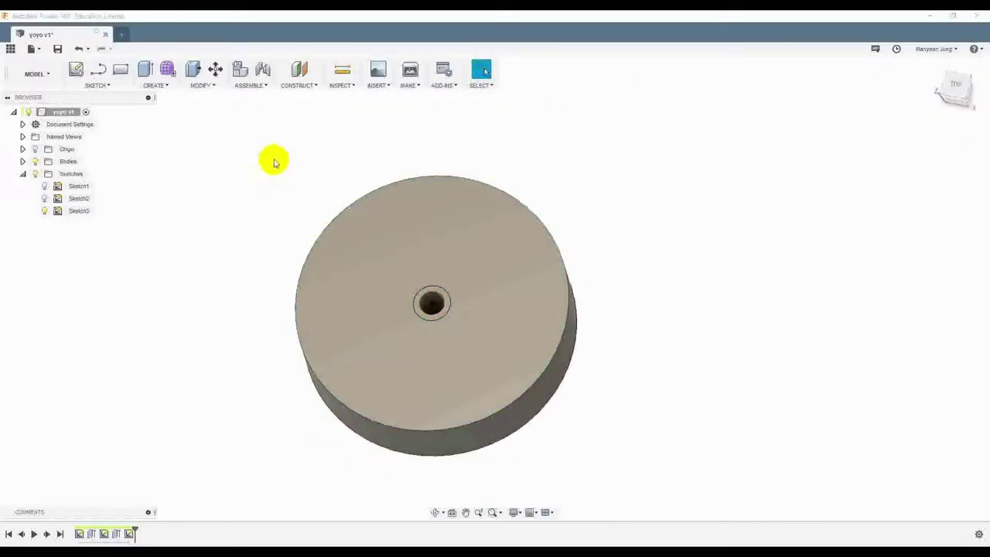
pyautogui.click(154, 85)
pyautogui.click(177, 133)
pyautogui.scroll(3, 423, 303)
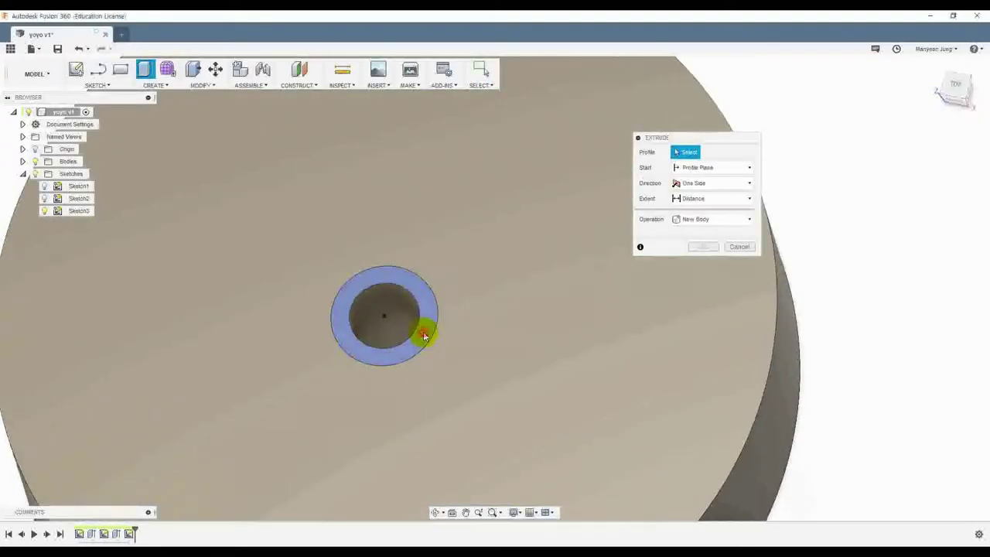
pyautogui.click(424, 331)
pyautogui.moveTo(348, 306); pyautogui.dragTo(343, 288)
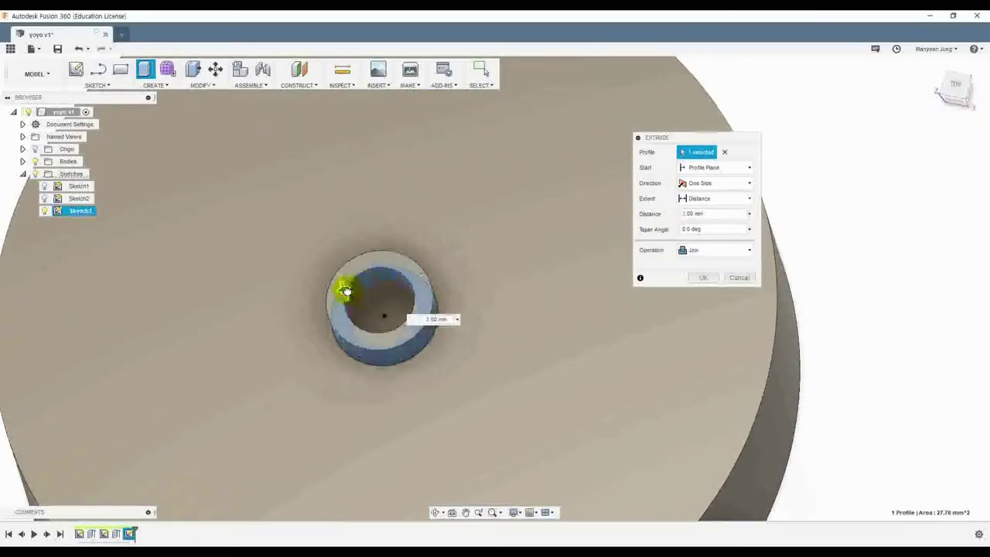
pyautogui.write('2')
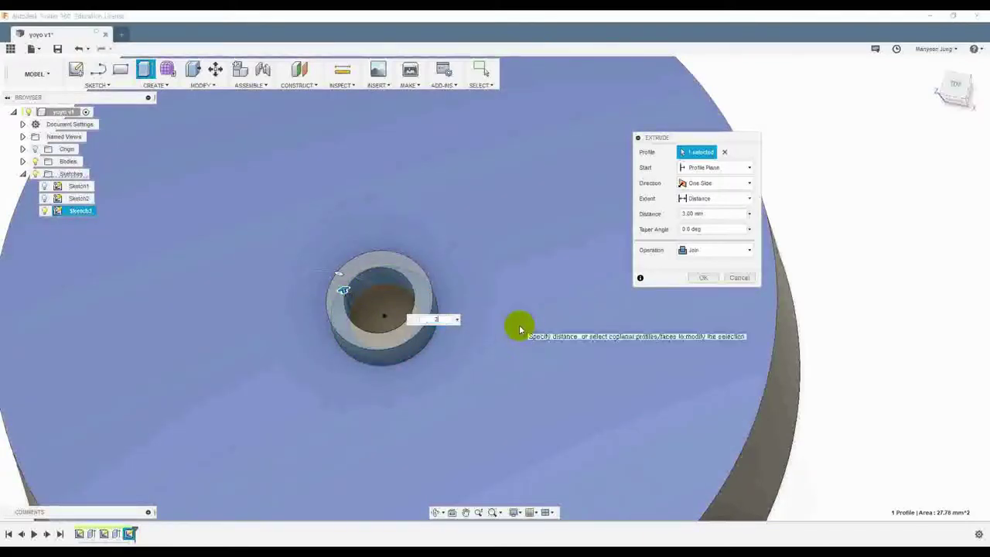
pyautogui.keyDown('shift'); pyautogui.moveTo(490, 369); pyautogui.dragTo(559, 304, button='middle'); pyautogui.keyUp('shift')
pyautogui.click(703, 277)
# Step: Fillet the disc's upper and lower outer edges with a constant 4.5 mm radius
pyautogui.moveTo(468, 237)
pyautogui.keyDown('shift'); pyautogui.mouseDown(button='middle')
pyautogui.moveTo(503, 314)
pyautogui.moveTo(458, 225)
pyautogui.mouseUp(button='middle'); pyautogui.keyUp('shift')
pyautogui.click(481, 70)
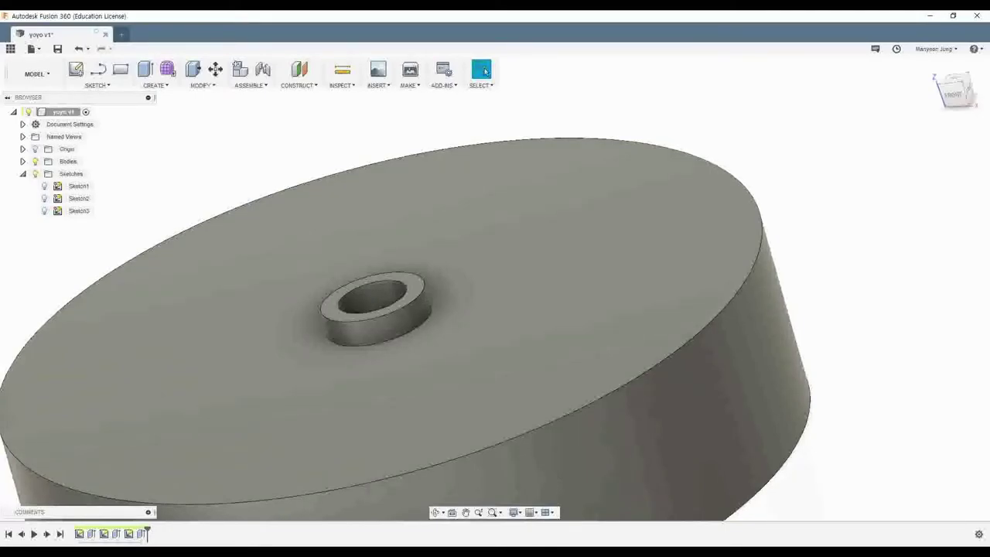
pyautogui.click(197, 85)
pyautogui.click(203, 110)
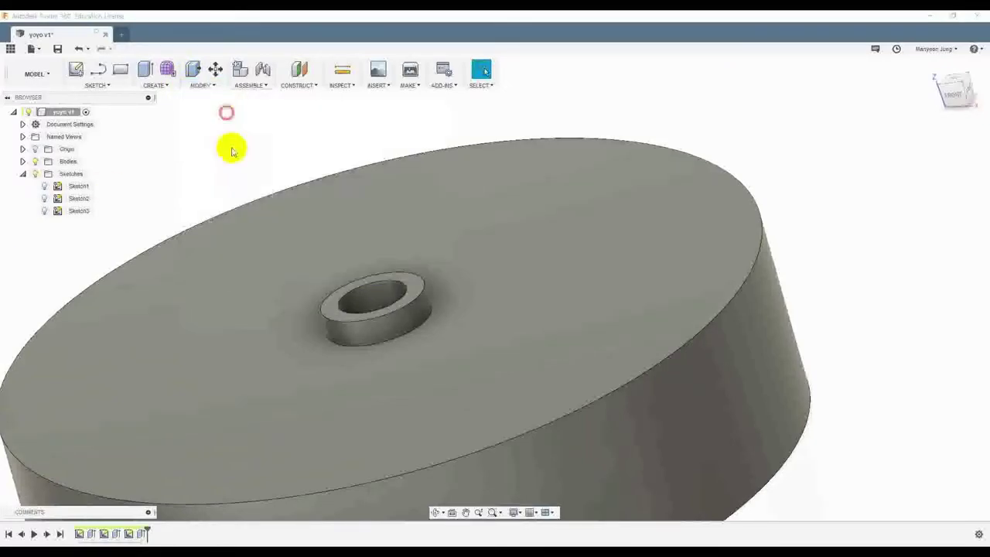
pyautogui.scroll(-3, 348, 379)
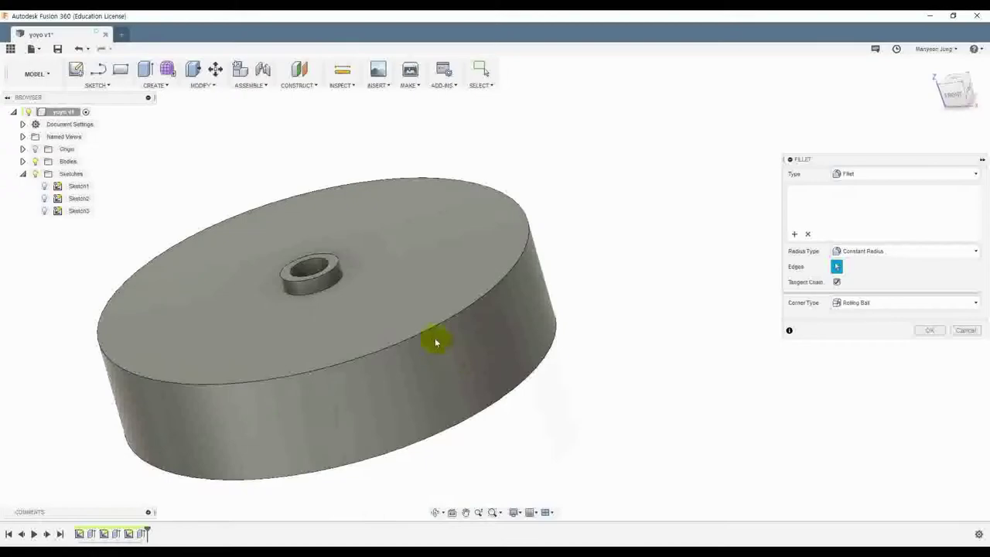
pyautogui.click(430, 325)
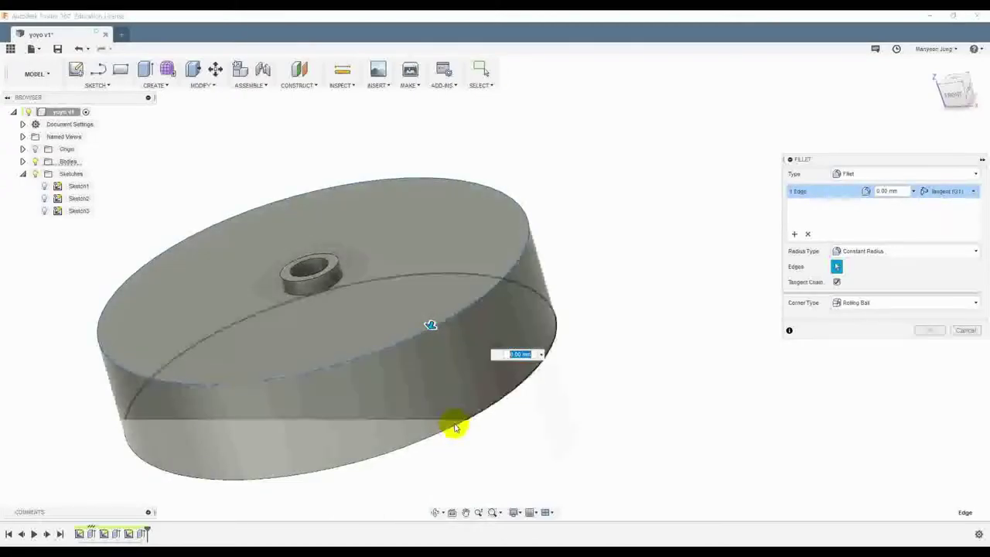
pyautogui.click(455, 425)
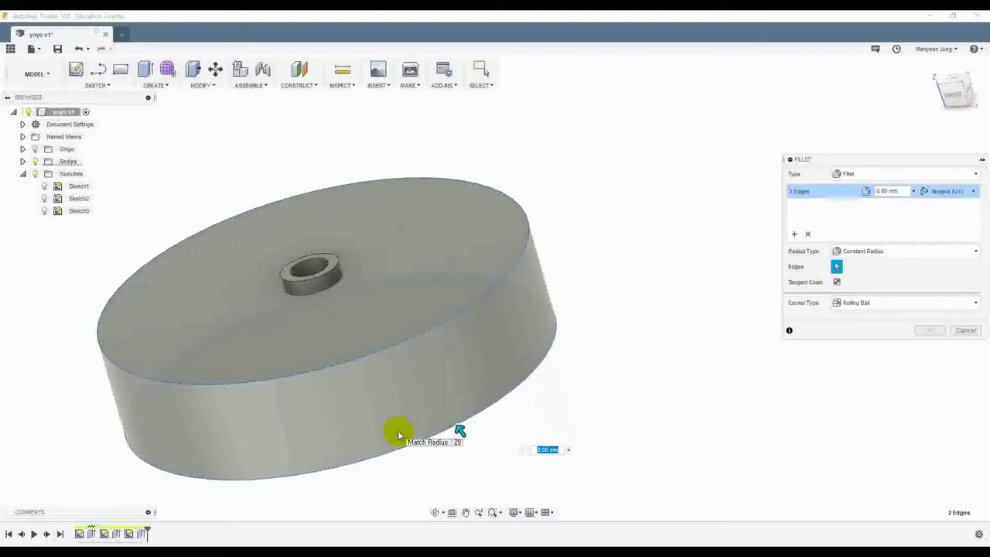
pyautogui.write('4.5')
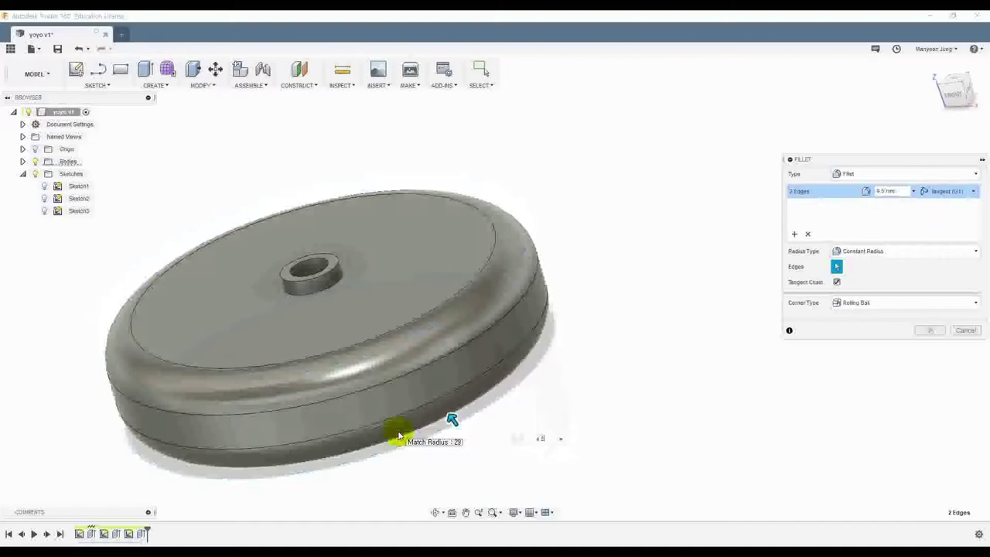
pyautogui.press('Return')
# Step: Start a sketch on the disc's top face and draw a vertical line about 22 mm long from the hole's centre
pyautogui.scroll(-5, 434, 413)
pyautogui.keyDown('shift'); pyautogui.moveTo(471, 394); pyautogui.dragTo(435, 408, button='middle'); pyautogui.keyUp('shift')
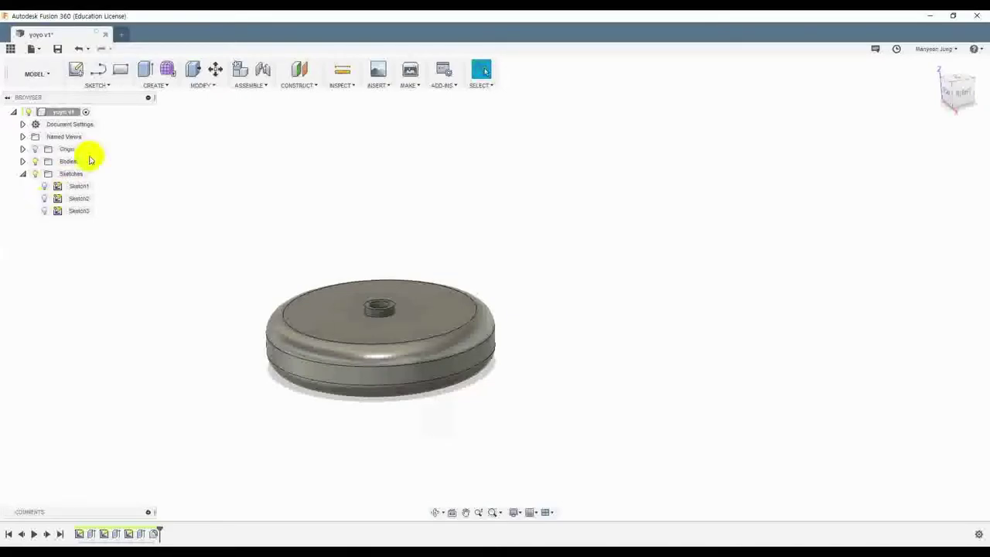
pyautogui.click(74, 69)
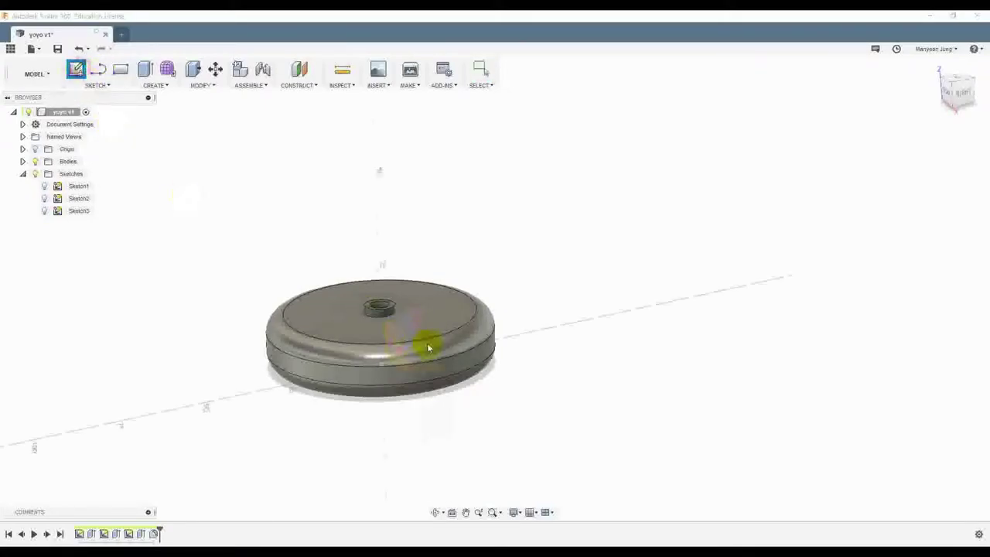
pyautogui.click(344, 333)
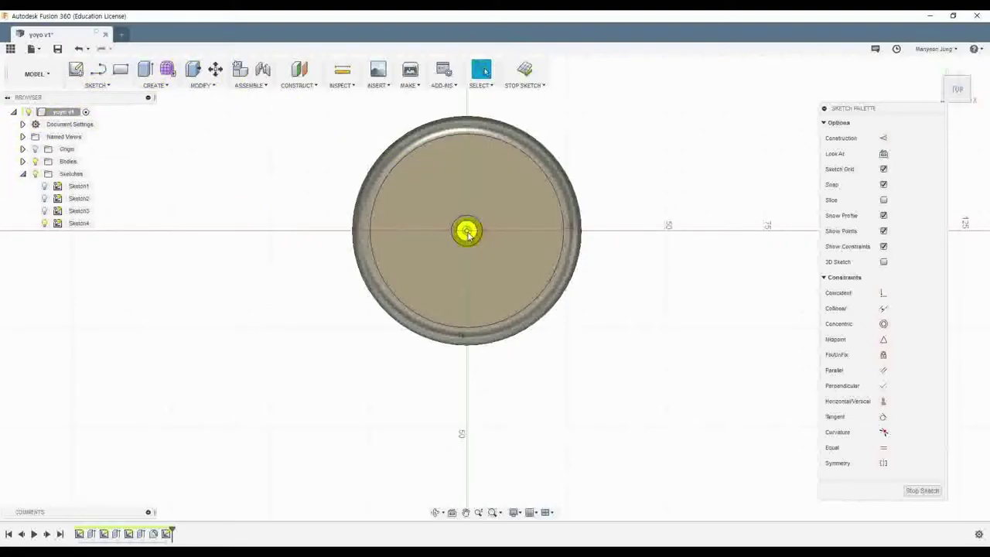
pyautogui.press('l')
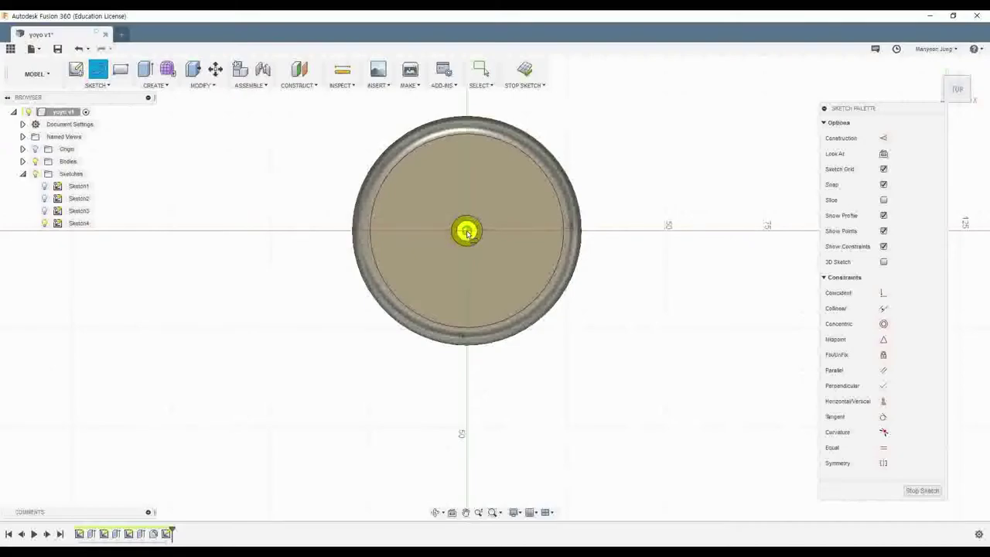
pyautogui.click(467, 229)
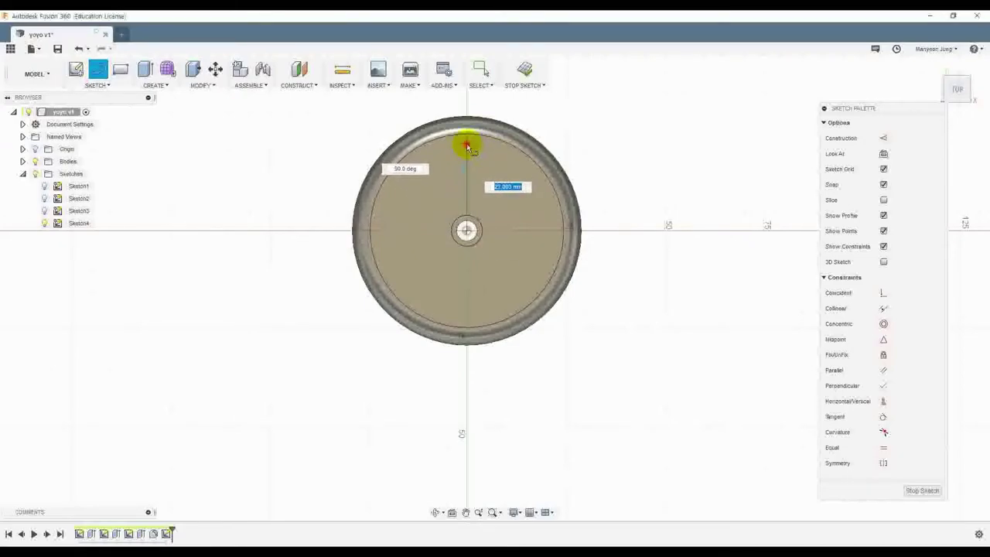
pyautogui.click(467, 144)
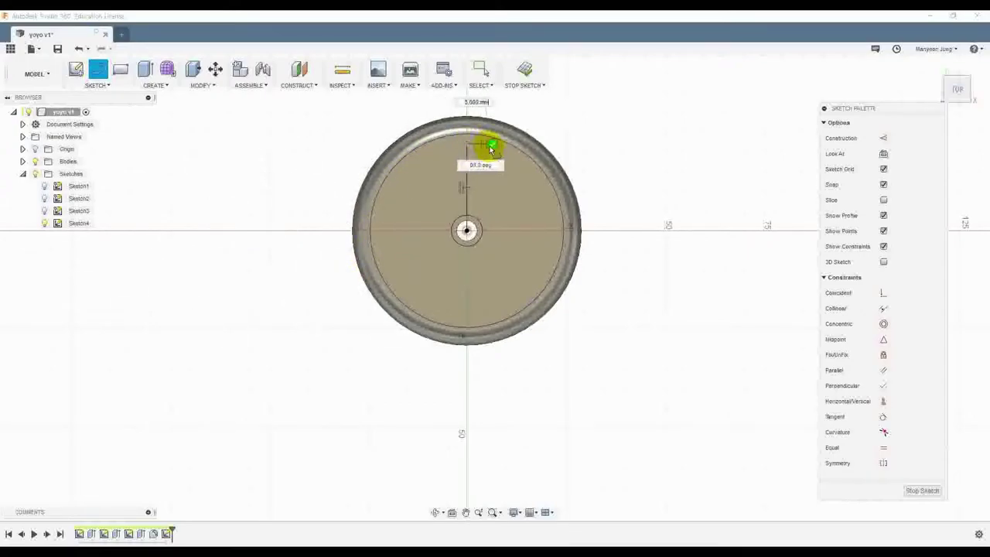
pyautogui.press('Escape')
# Step: Convert the vertical line to construction geometry and dimension its length at 20 mm
pyautogui.click(467, 187)
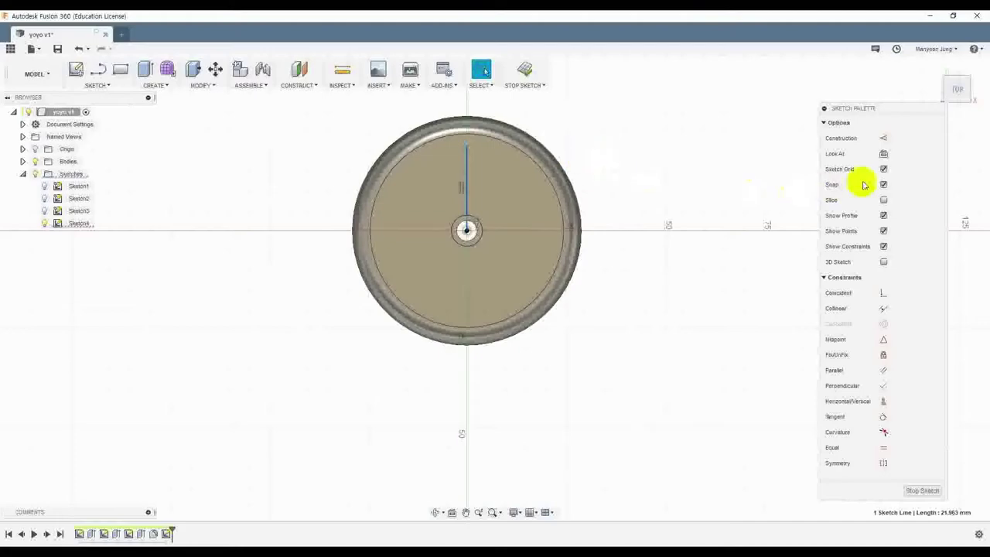
pyautogui.click(883, 138)
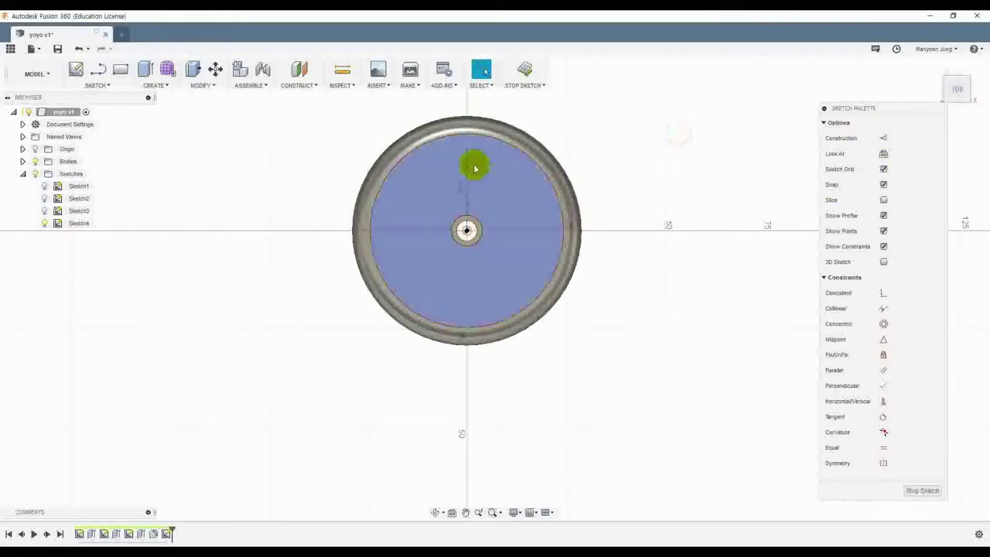
pyautogui.moveTo(467, 147)
pyautogui.mouseDown()
pyautogui.moveTo(504, 162)
pyautogui.moveTo(481, 165)
pyautogui.mouseUp()
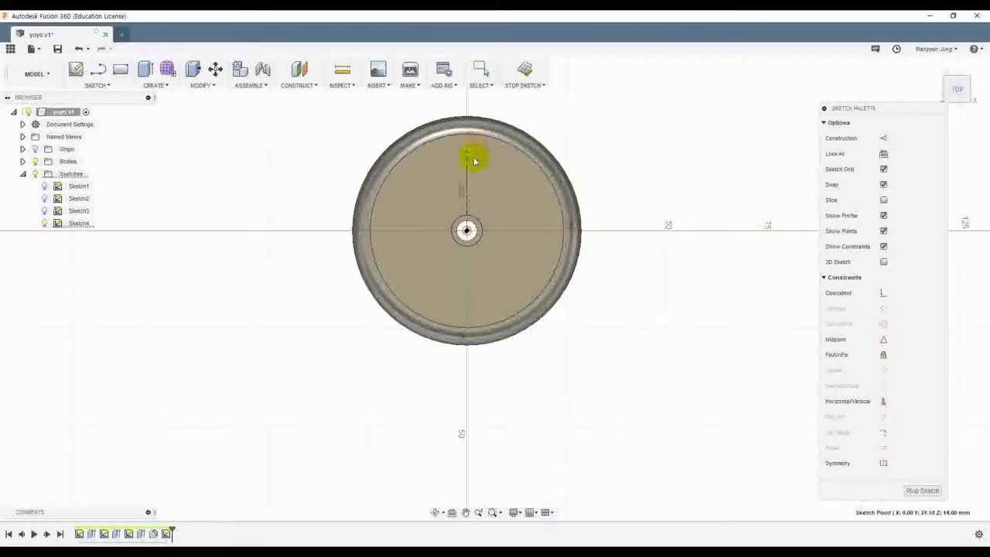
pyautogui.click(472, 187)
pyautogui.press('d')
pyautogui.click(506, 203)
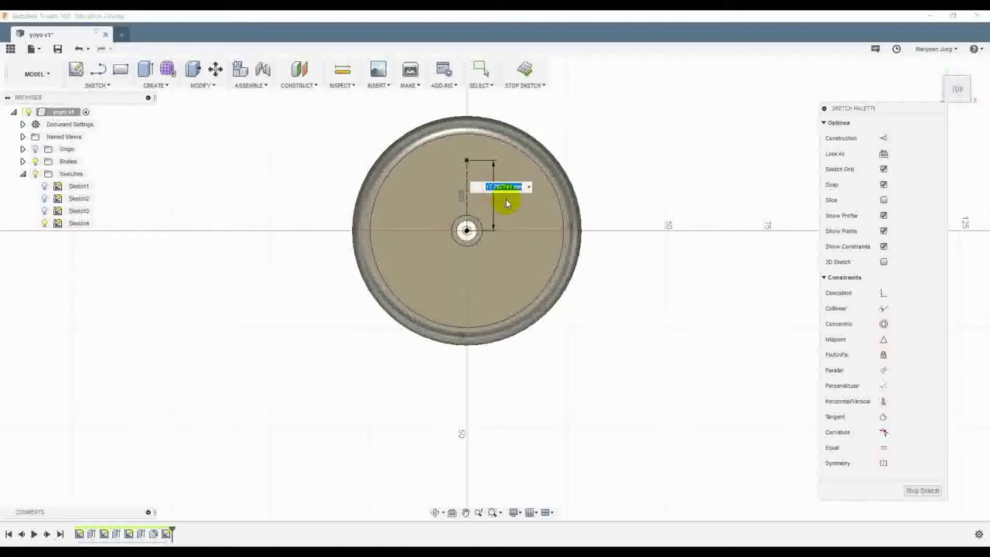
pyautogui.write('20')
pyautogui.press('Return')
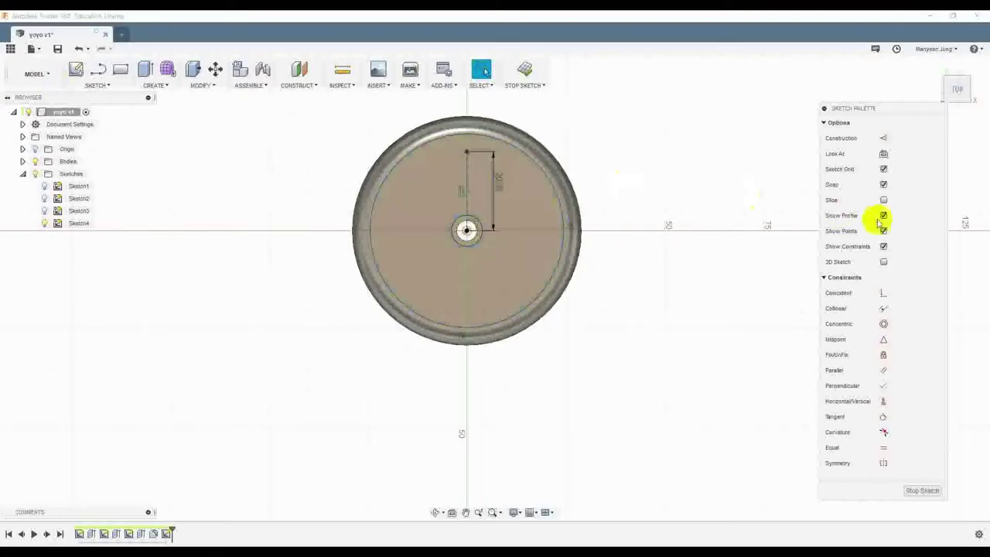
# Step: Sketch a 3.1 mm diameter circle centred on the outer end of the construction line
pyautogui.click(75, 87)
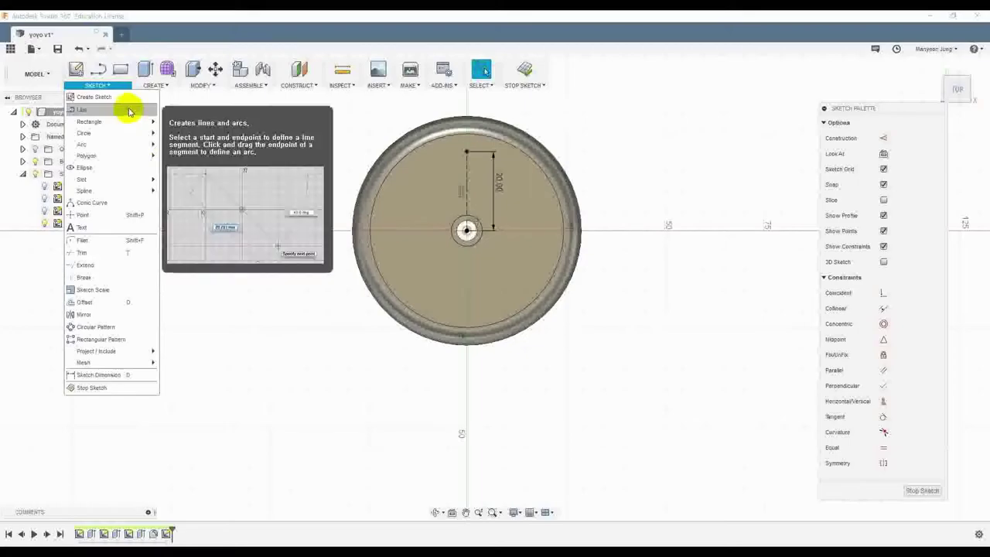
pyautogui.moveTo(128, 133)
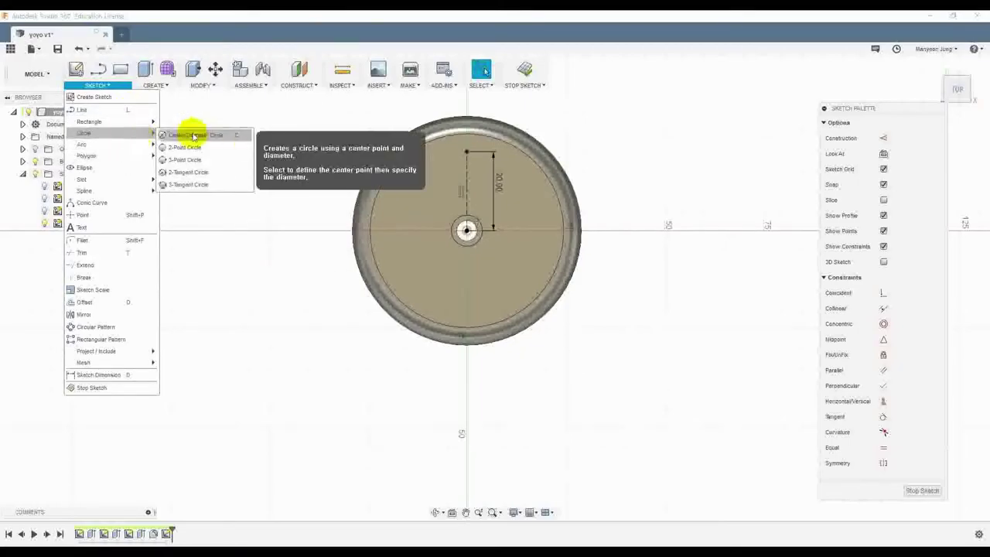
pyautogui.click(193, 135)
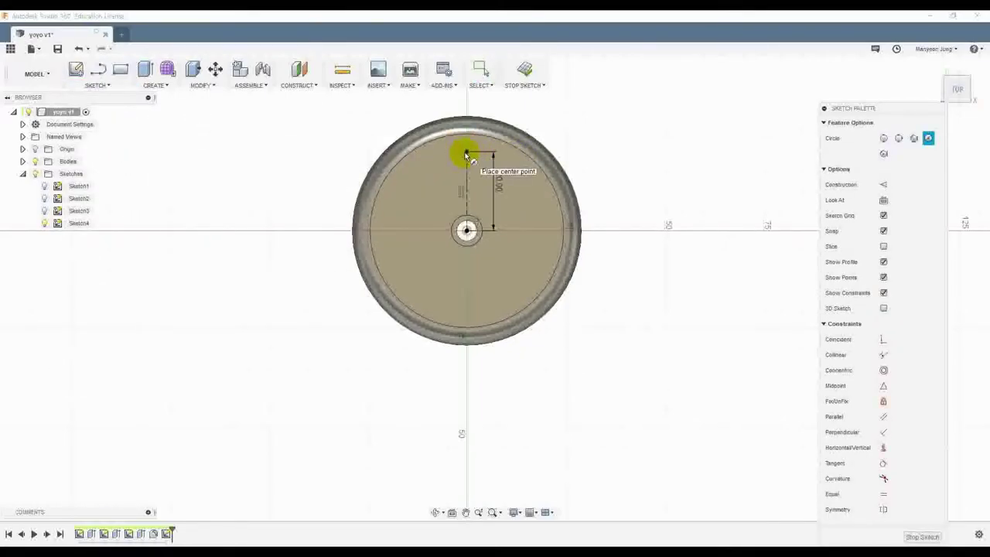
pyautogui.click(466, 154)
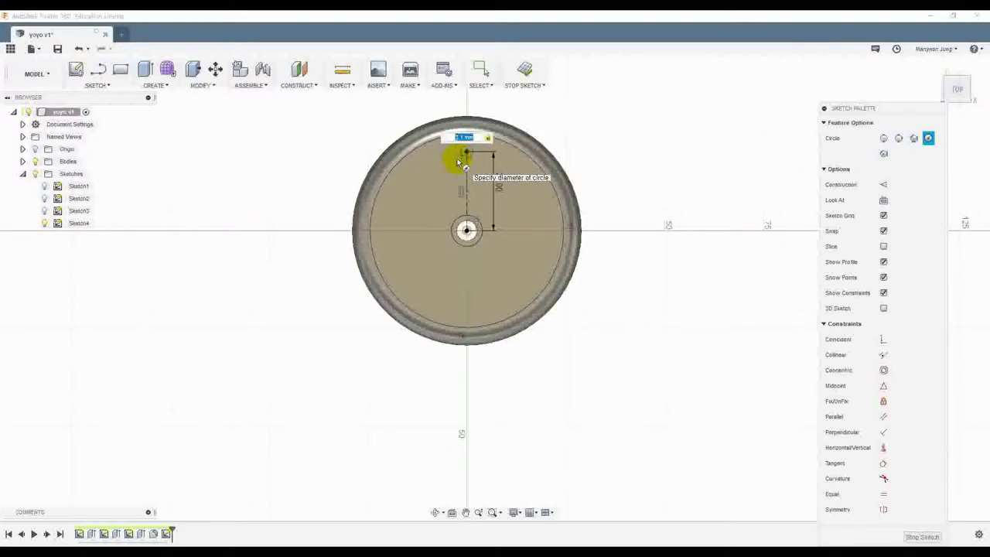
pyautogui.press('Return')
pyautogui.press('Escape')
pyautogui.scroll(5, 477, 147)
pyautogui.scroll(-3, 456, 167)
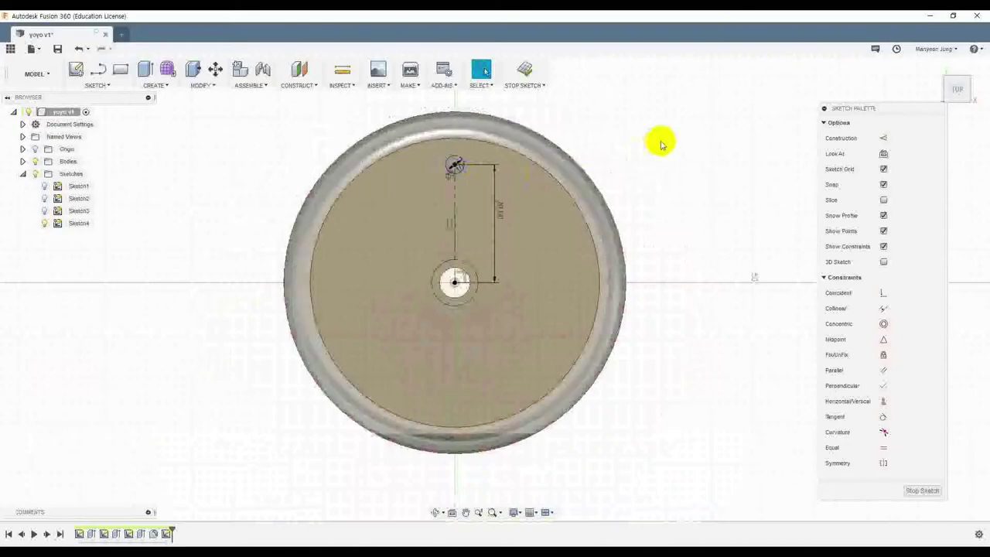
pyautogui.click(656, 138)
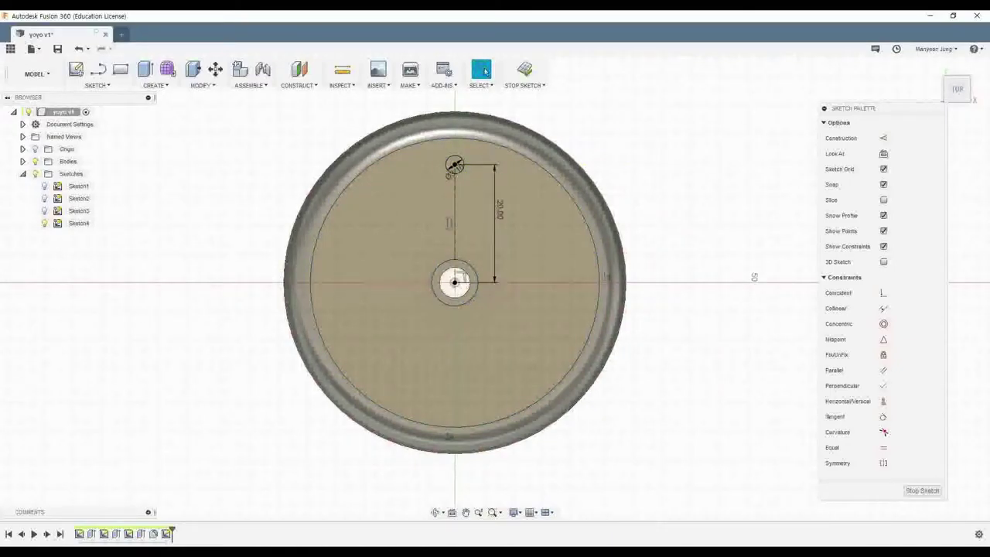
# Step: Sketch a six-sided circumscribed polygon with a 2.8 mm radius centred on the small circle
pyautogui.click(97, 85)
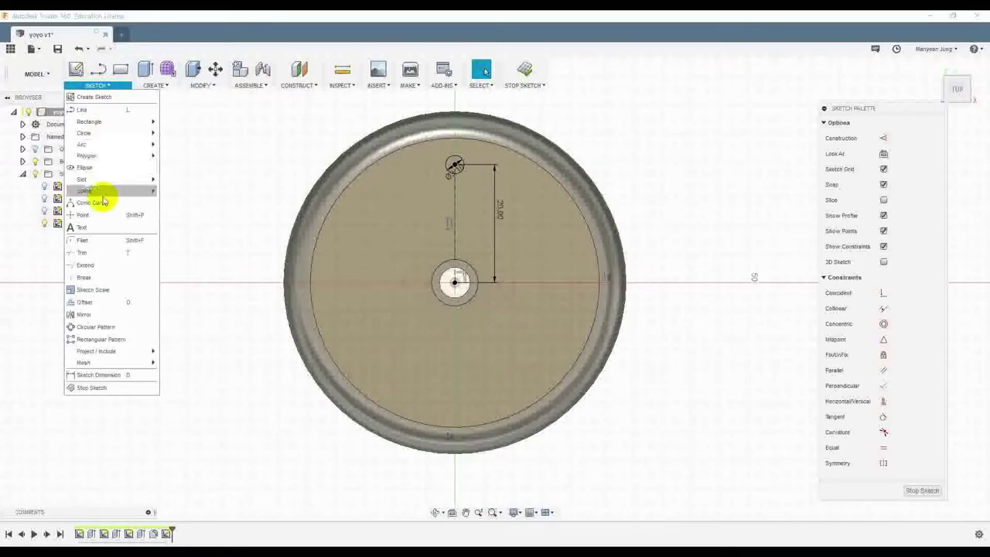
pyautogui.moveTo(148, 155)
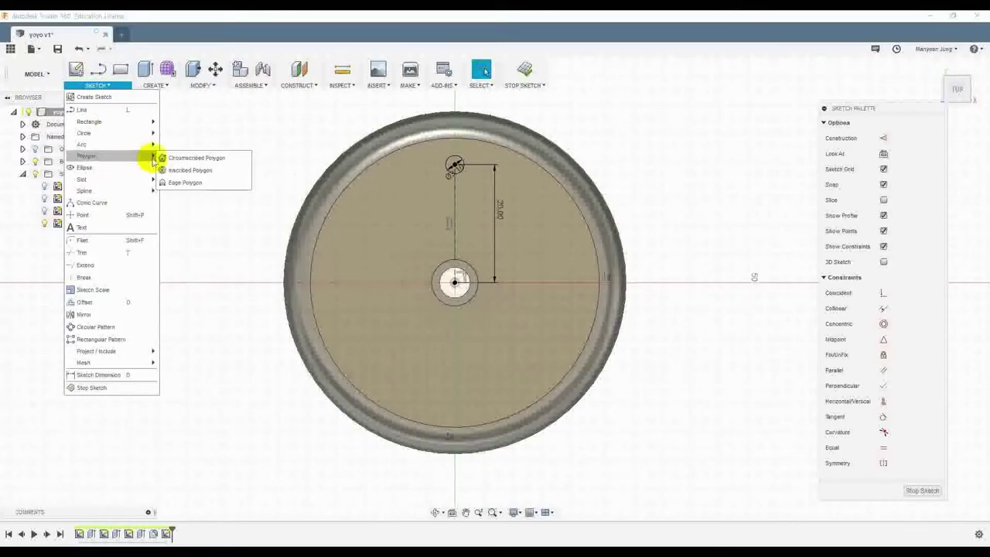
pyautogui.click(198, 164)
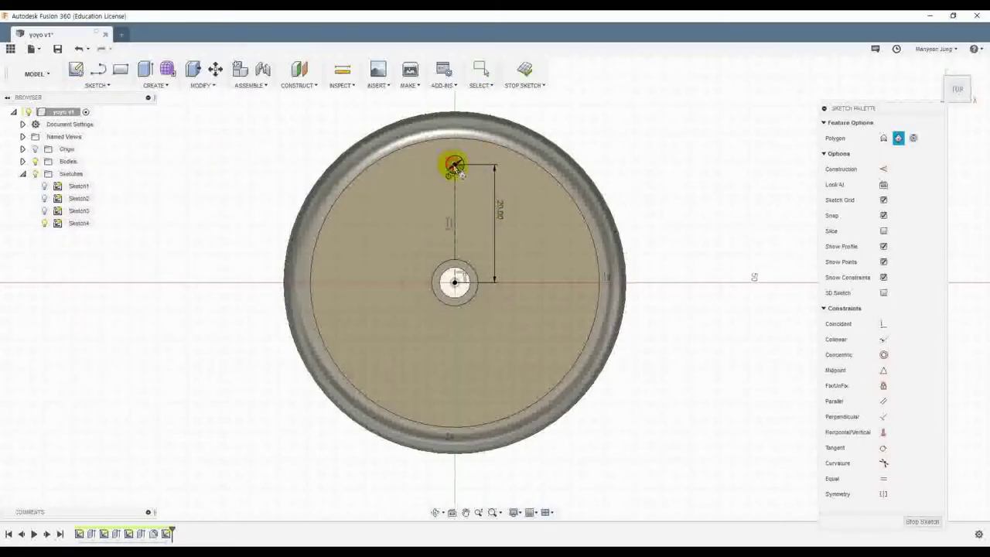
pyautogui.click(454, 165)
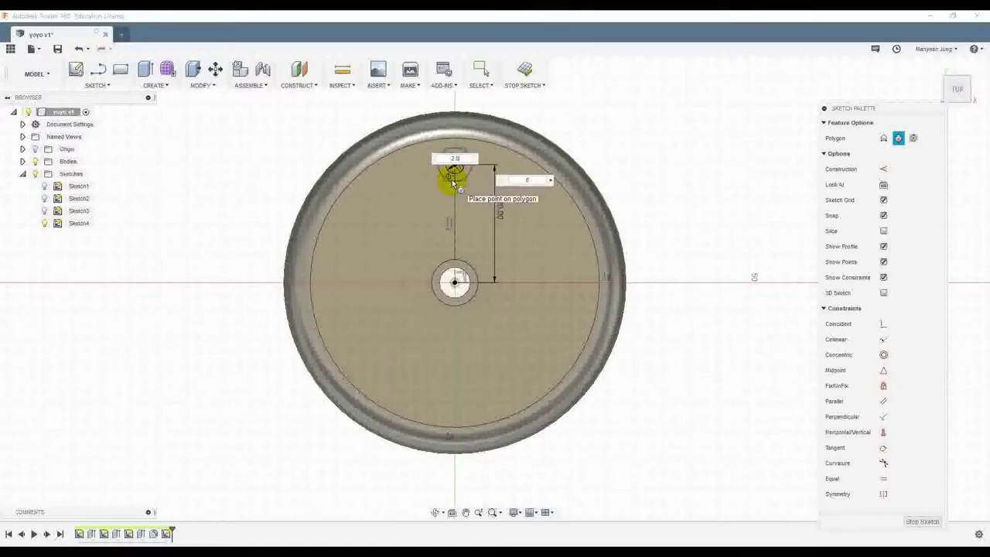
pyautogui.press('Return')
pyautogui.scroll(5, 452, 174)
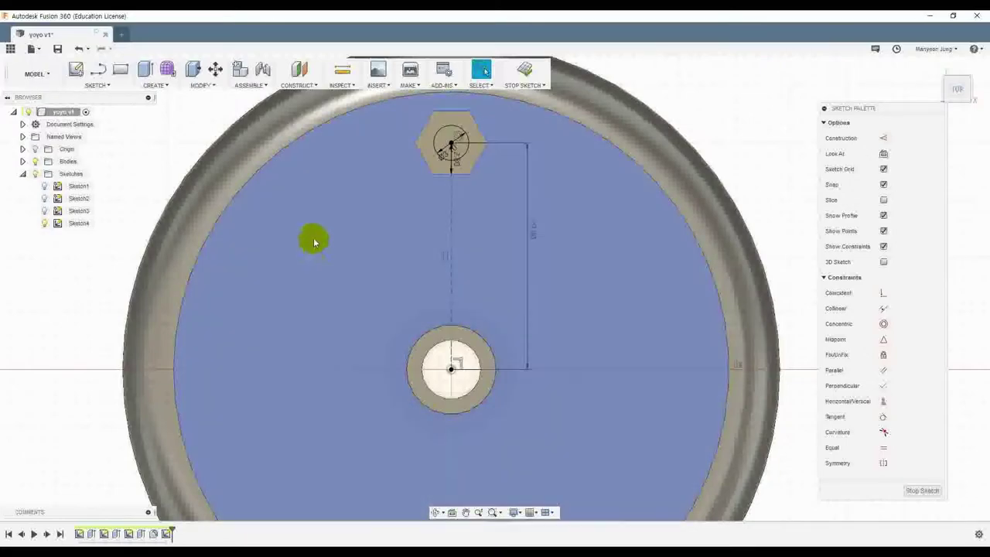
pyautogui.scroll(-2, 314, 239)
# Step: Circular-pattern the hexagon and its circle fully around the hole's centre with a quantity of 5
pyautogui.click(92, 85)
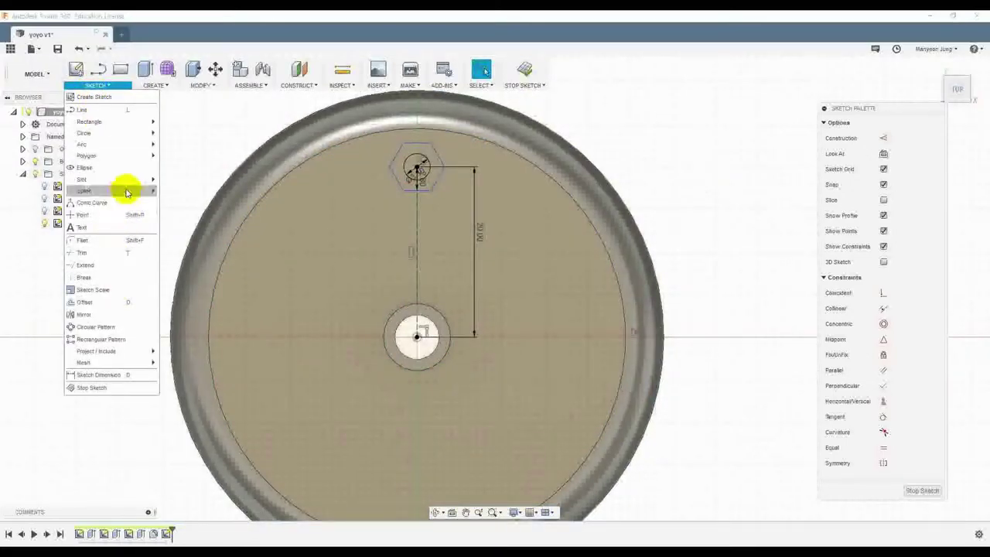
pyautogui.click(121, 330)
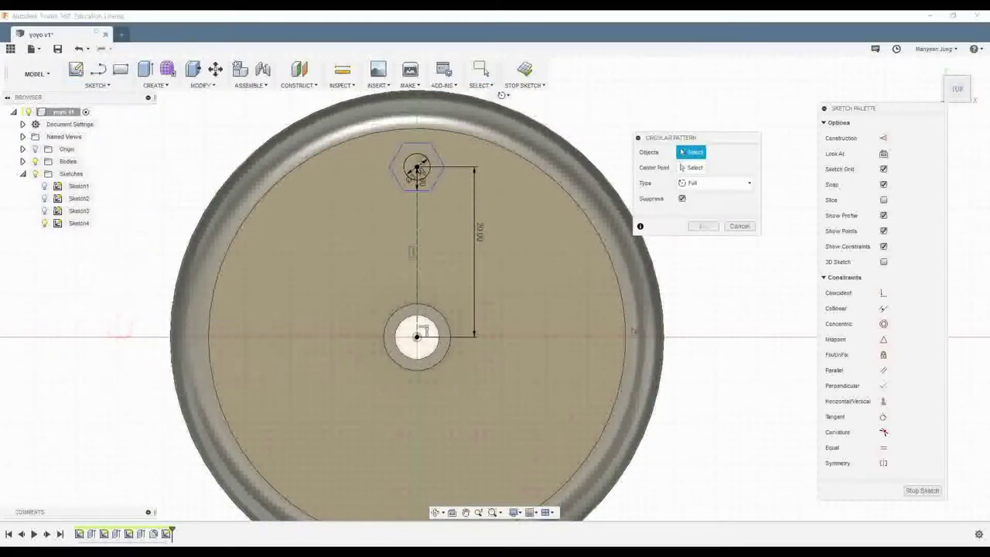
pyautogui.doubleClick(426, 182)
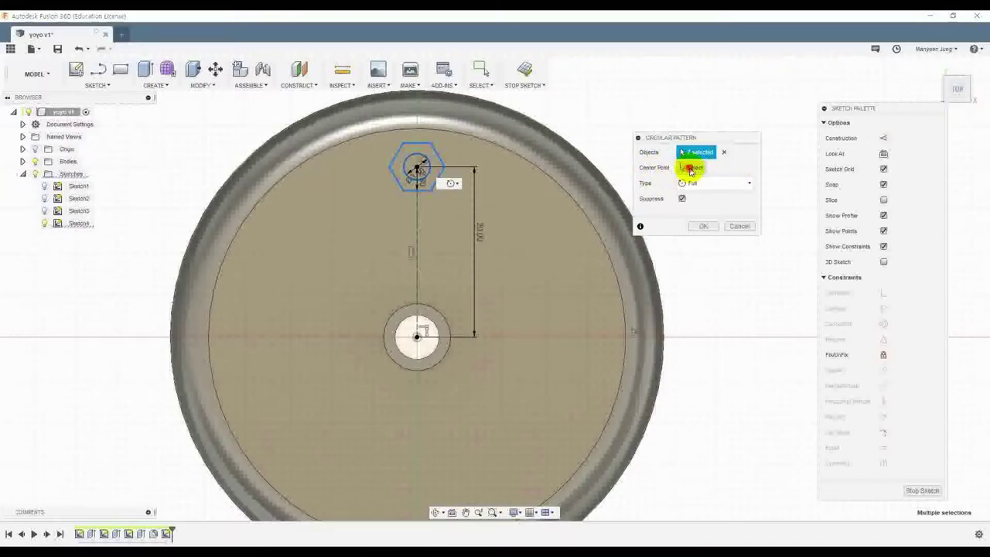
pyautogui.click(691, 169)
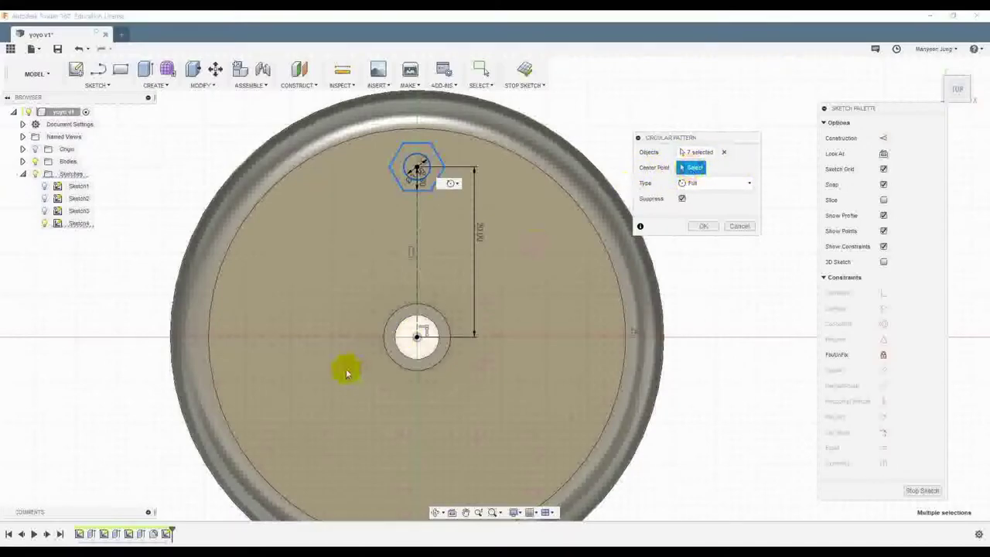
pyautogui.click(416, 341)
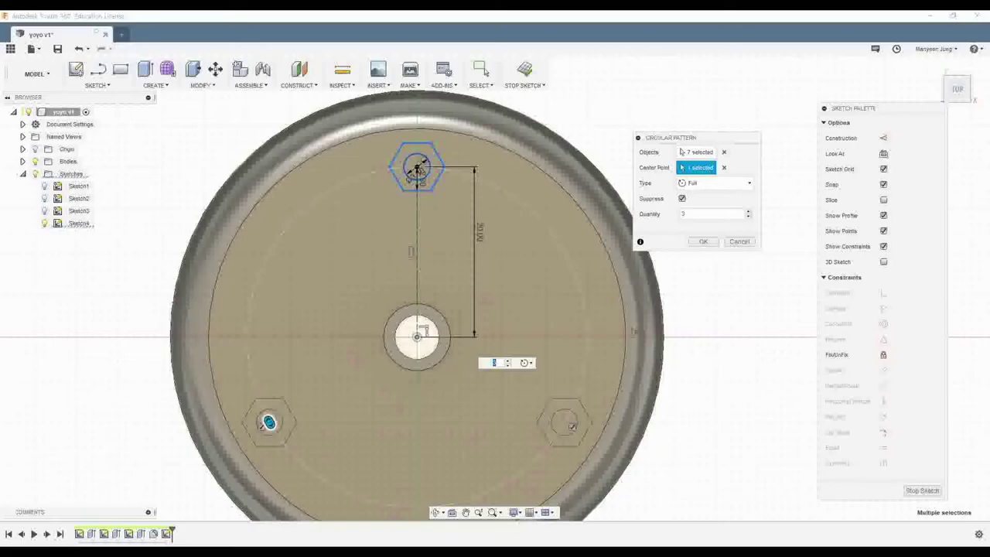
pyautogui.click(709, 214)
pyautogui.write('5')
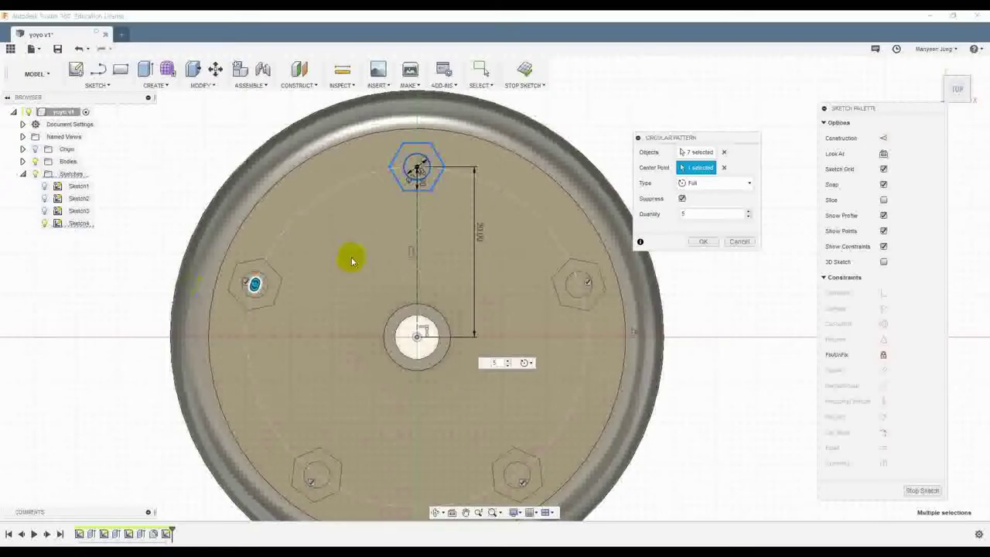
pyautogui.click(713, 243)
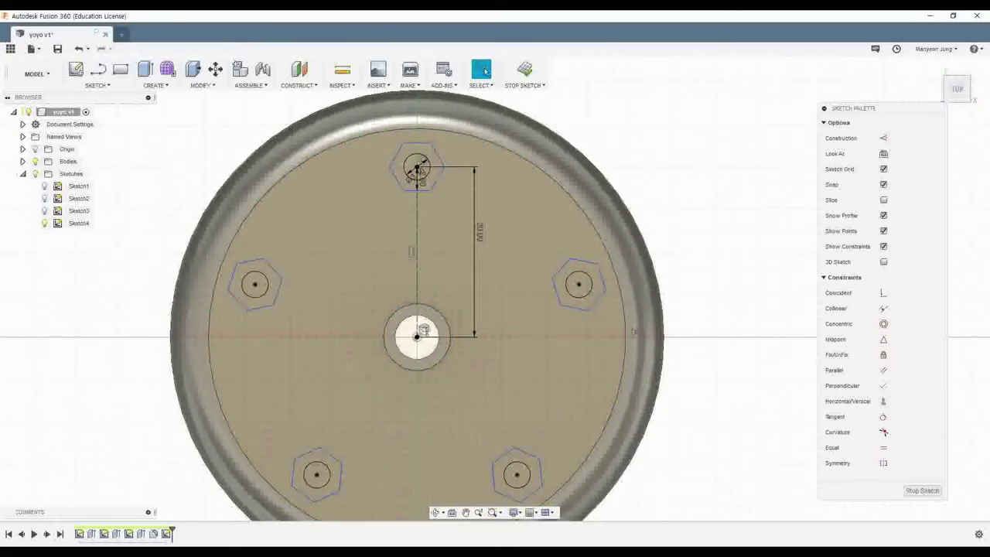
pyautogui.scroll(5, 399, 179)
pyautogui.click(435, 170)
pyautogui.scroll(-4, 529, 222)
pyautogui.scroll(-3, 674, 338)
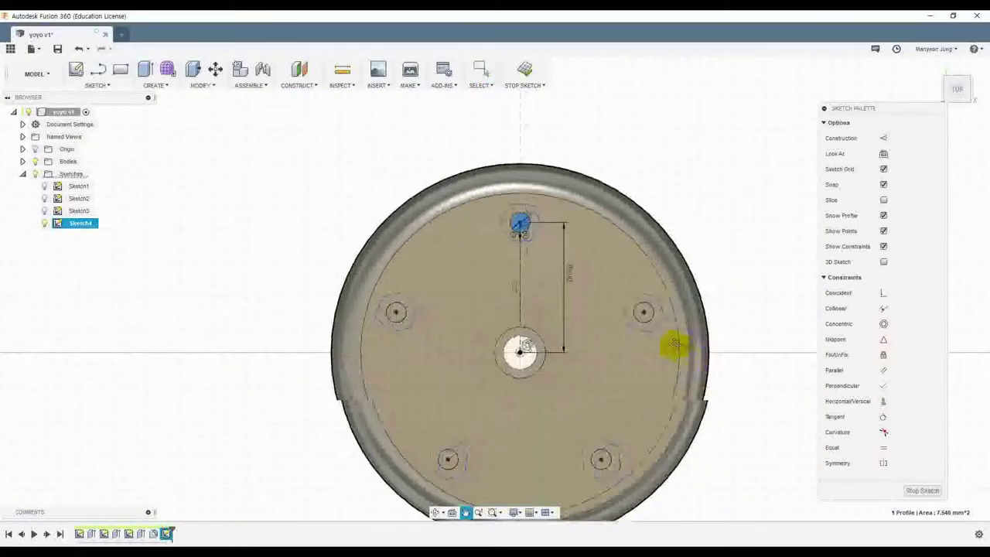
pyautogui.scroll(3, 608, 318)
pyautogui.scroll(-3, 691, 256)
pyautogui.click(730, 169)
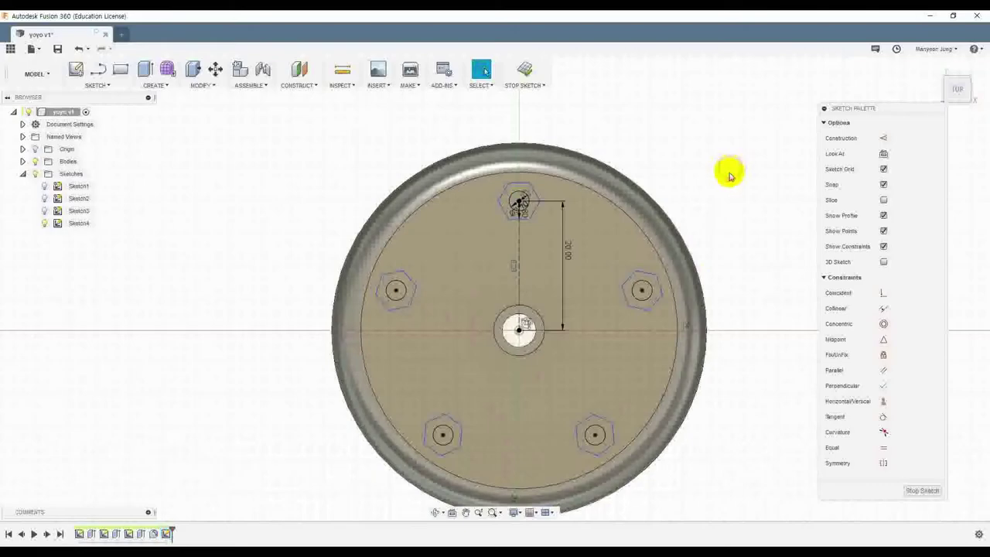
# Step: Extrude the five small circles downwards as a cut, making screw holes through the full thickness of the disc
pyautogui.click(168, 87)
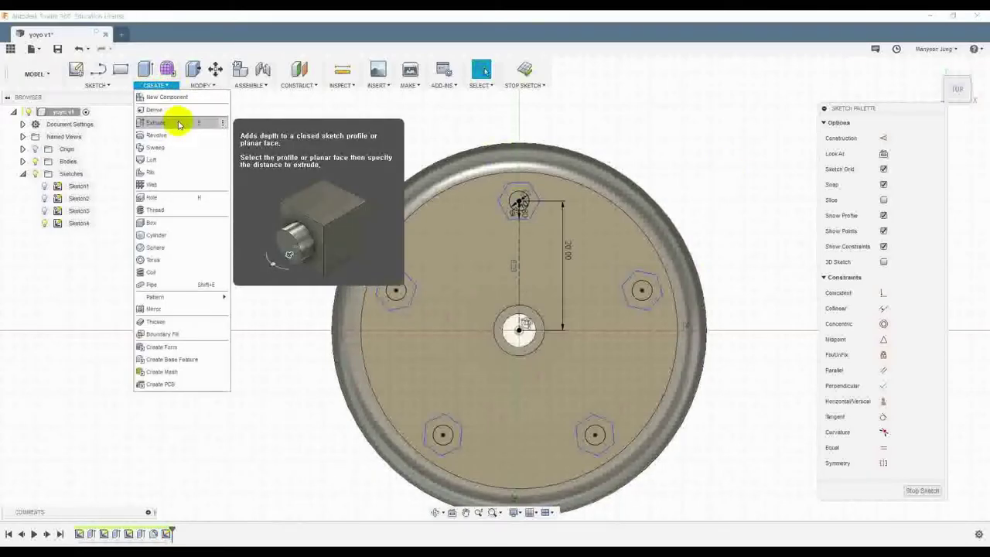
pyautogui.click(179, 126)
pyautogui.scroll(3, 518, 207)
pyautogui.click(518, 207)
pyautogui.click(732, 355)
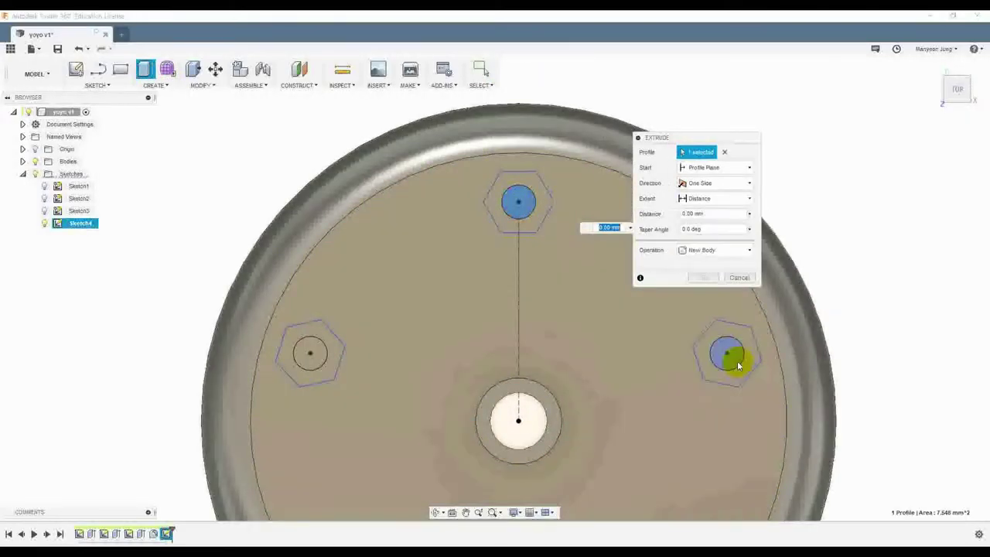
pyautogui.moveTo(851, 464); pyautogui.dragTo(571, 417, button='middle')
pyautogui.click(357, 388)
pyautogui.click(302, 418)
pyautogui.click(224, 167)
pyautogui.scroll(-5, 420, 261)
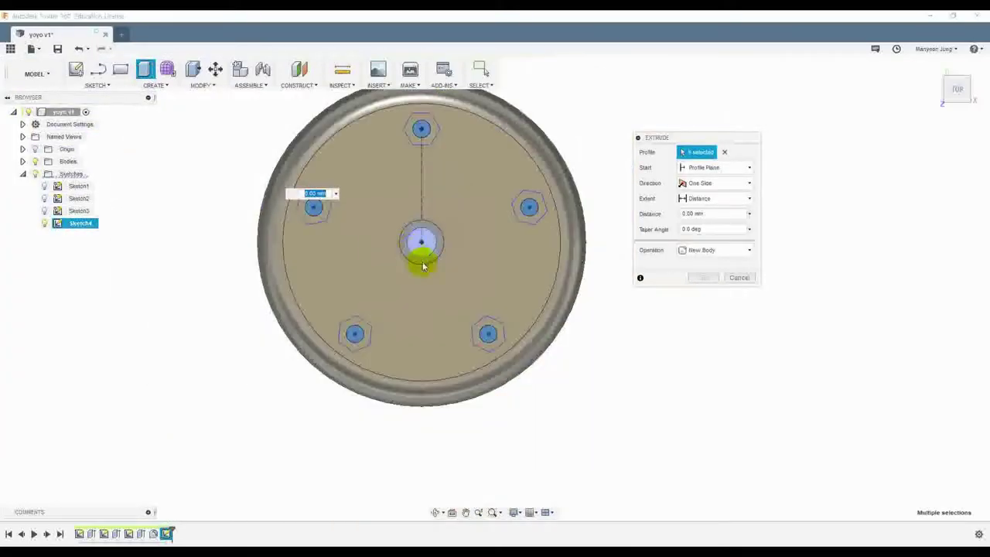
pyautogui.keyDown('shift'); pyautogui.moveTo(440, 298); pyautogui.dragTo(368, 232, button='middle'); pyautogui.keyUp('shift')
pyautogui.moveTo(371, 227); pyautogui.dragTo(380, 294)
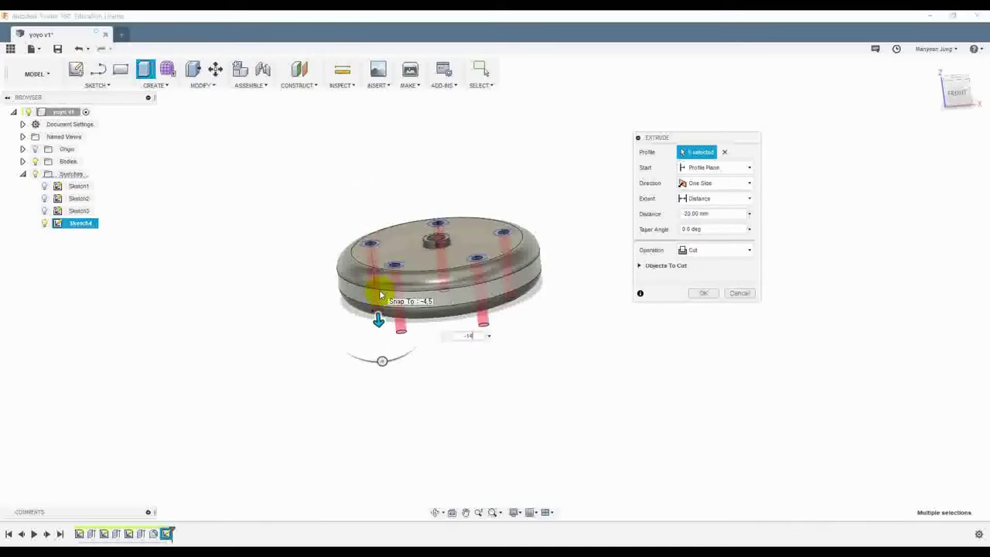
pyautogui.press('Return')
pyautogui.keyDown('shift'); pyautogui.moveTo(413, 183); pyautogui.dragTo(440, 259, button='middle'); pyautogui.keyUp('shift')
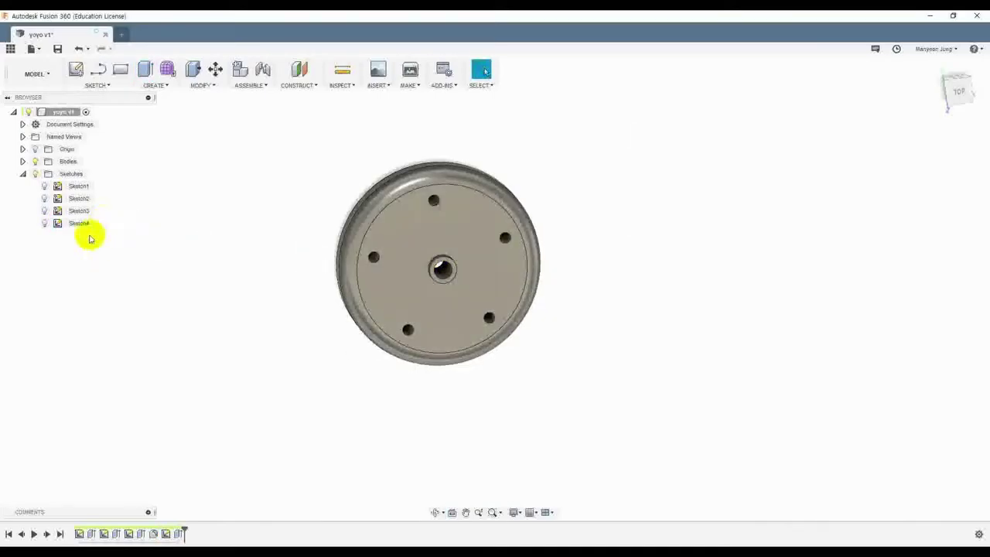
# Step: Show Sketch4 again so its hexagon profiles around the screw holes can be used
pyautogui.click(45, 223)
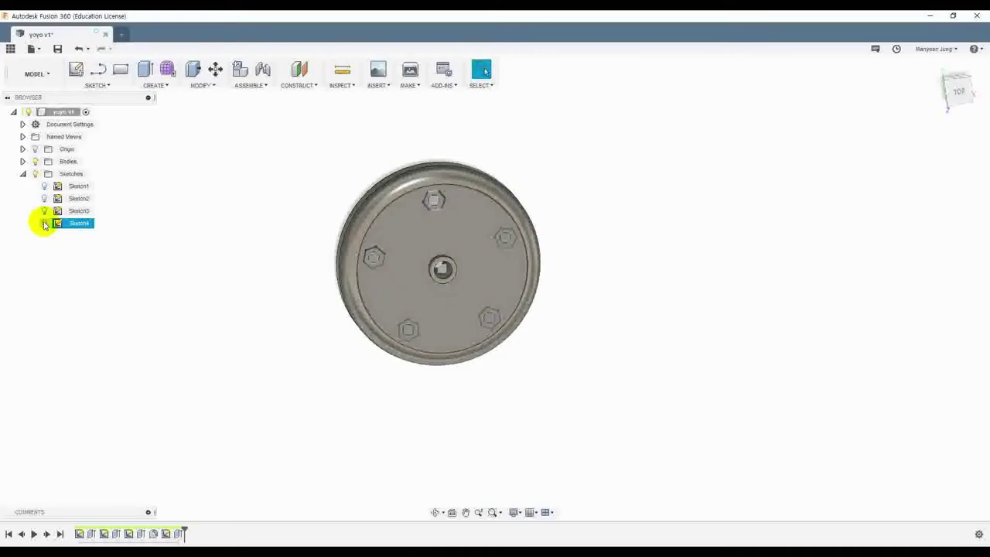
pyautogui.click(44, 224)
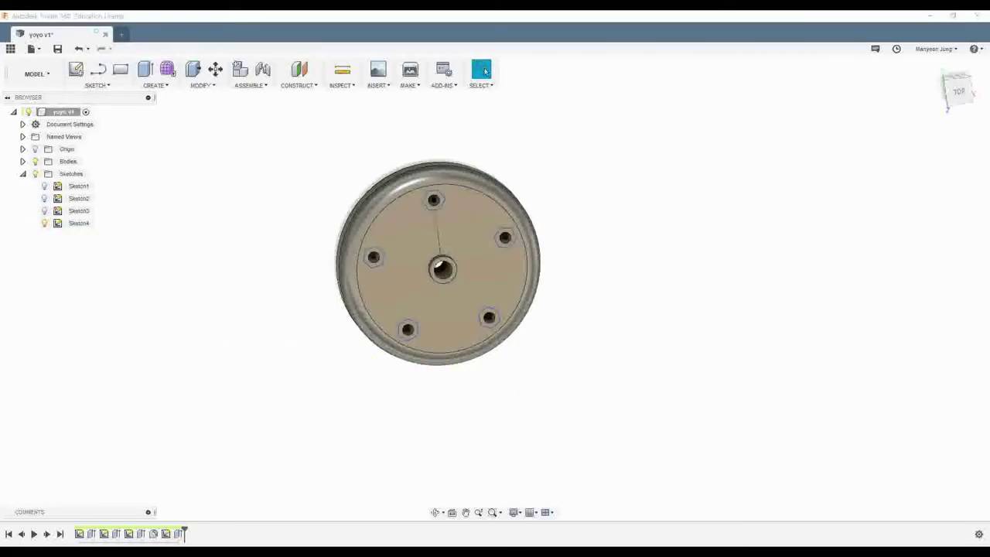
pyautogui.scroll(2, 437, 208)
pyautogui.click(439, 219)
pyautogui.scroll(4, 440, 219)
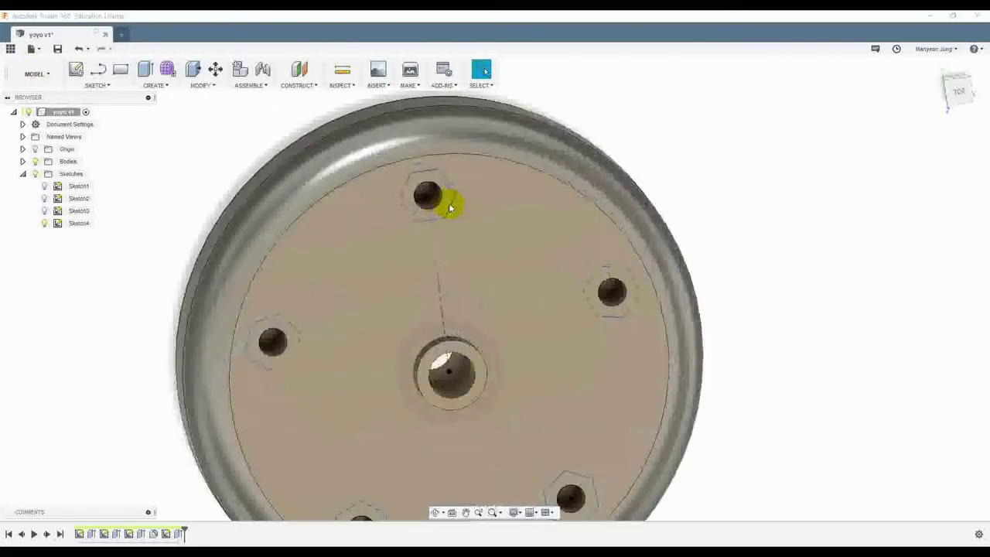
# Step: Extrude the five hexagon profiles around the screw holes by -5 mm as a cut to form nut pockets
pyautogui.click(159, 85)
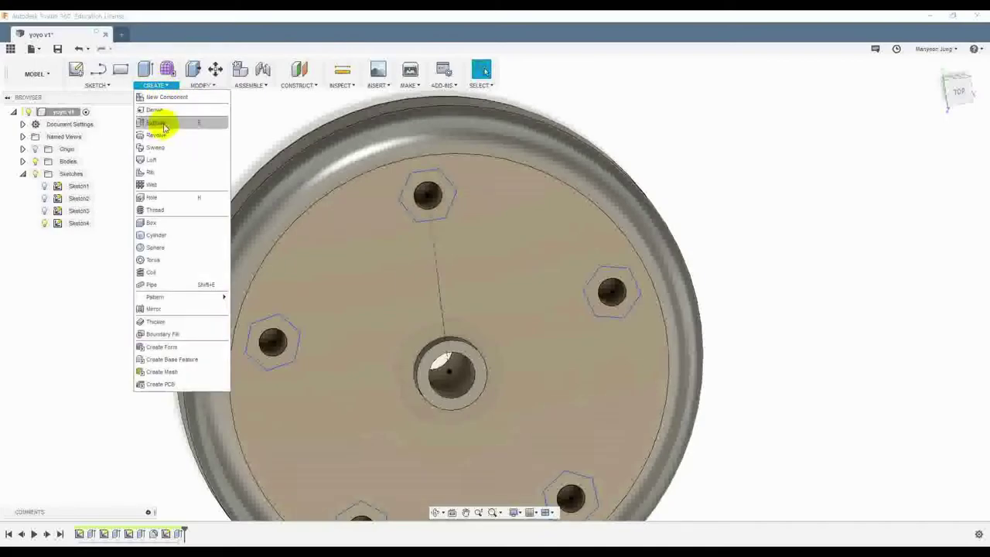
pyautogui.click(163, 124)
pyautogui.scroll(3, 421, 203)
pyautogui.click(446, 219)
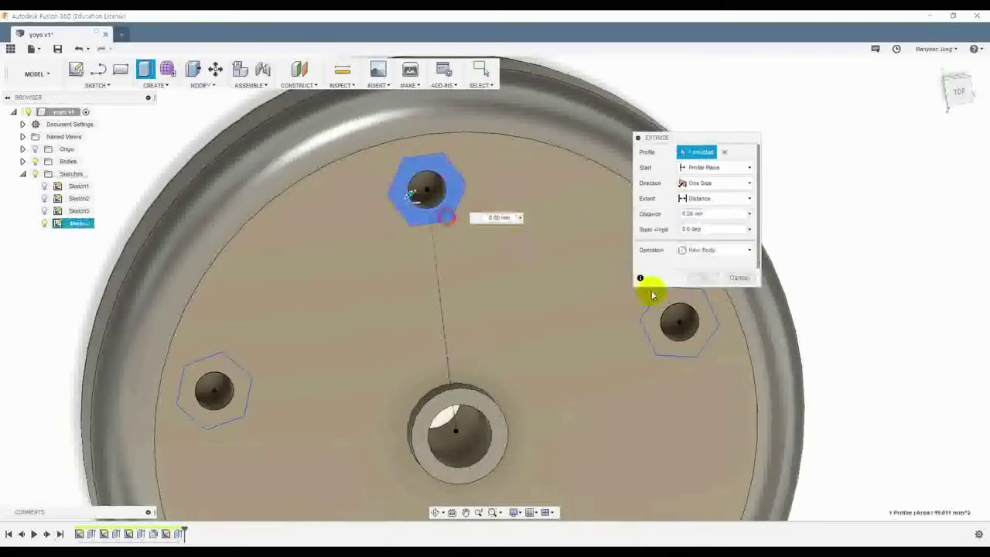
pyautogui.click(664, 314)
pyautogui.scroll(-5, 616, 407)
pyautogui.scroll(6, 436, 341)
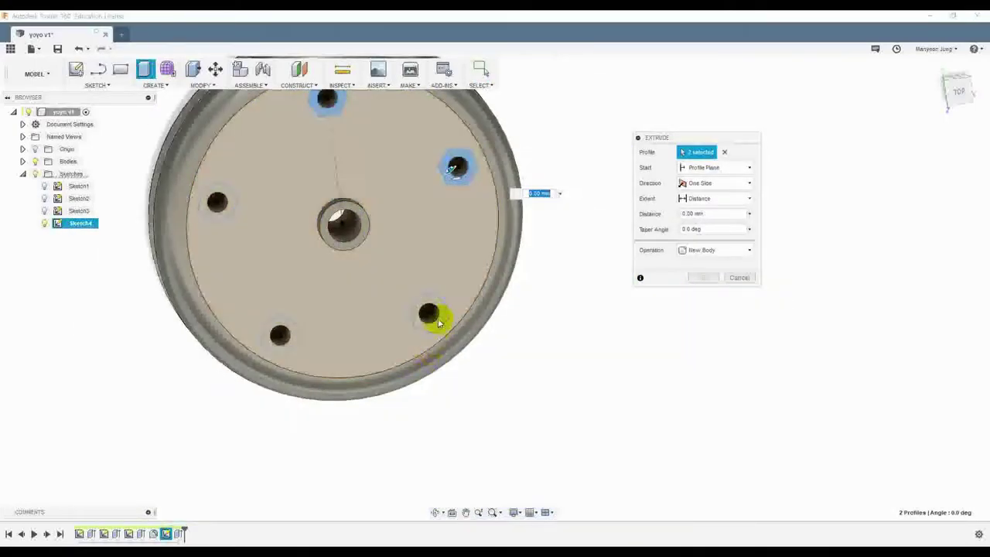
pyautogui.click(415, 328)
pyautogui.moveTo(154, 320); pyautogui.dragTo(448, 393, button='middle')
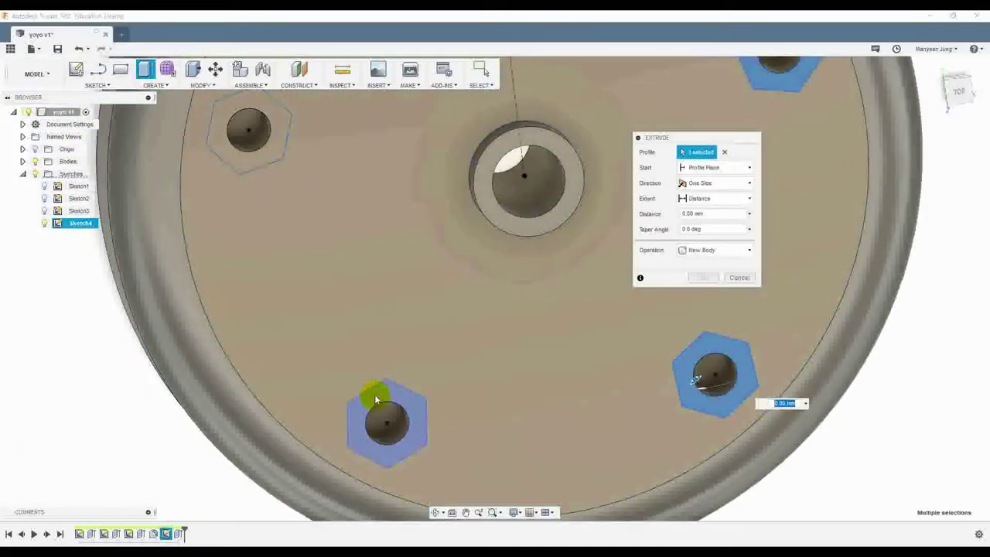
pyautogui.click(376, 398)
pyautogui.click(270, 150)
pyautogui.scroll(-5, 464, 232)
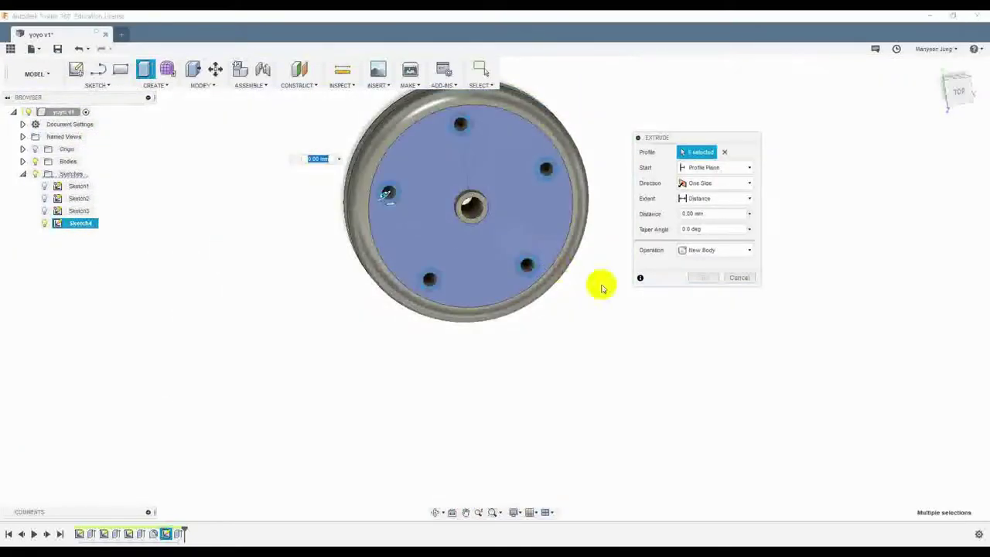
pyautogui.keyDown('shift'); pyautogui.moveTo(576, 325); pyautogui.dragTo(471, 216, button='middle'); pyautogui.keyUp('shift')
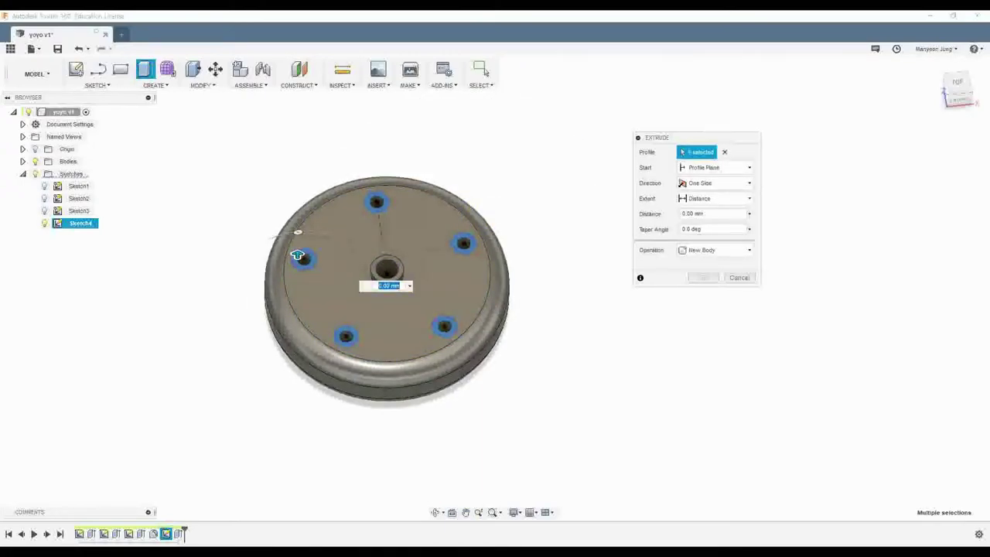
pyautogui.write('-5')
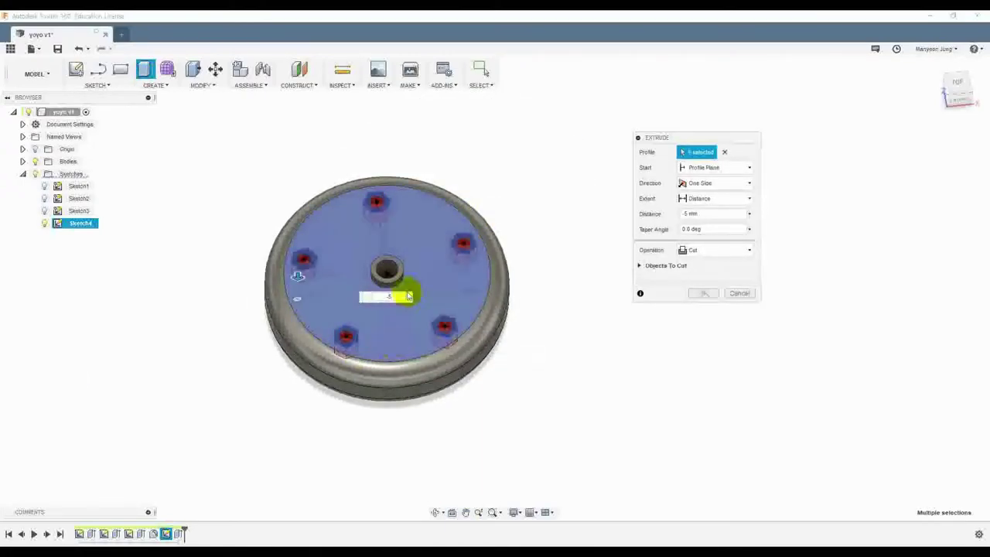
pyautogui.keyDown('shift'); pyautogui.moveTo(482, 401); pyautogui.dragTo(499, 338, button='middle'); pyautogui.keyUp('shift')
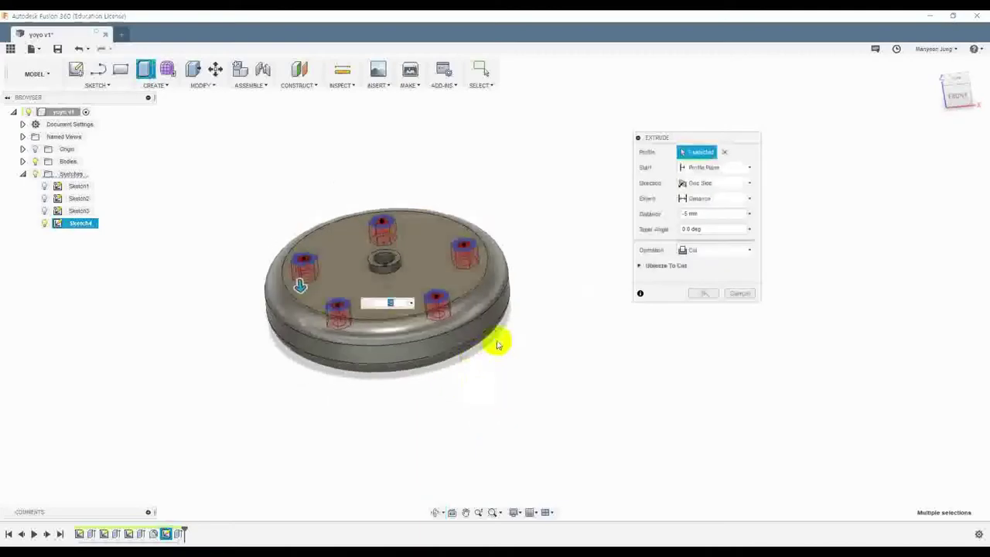
pyautogui.click(704, 294)
# Step: Inspect the cut pockets and the underside of the disc, and hide Sketch4
pyautogui.keyDown('shift'); pyautogui.moveTo(561, 351); pyautogui.dragTo(243, 425, button='middle'); pyautogui.keyUp('shift')
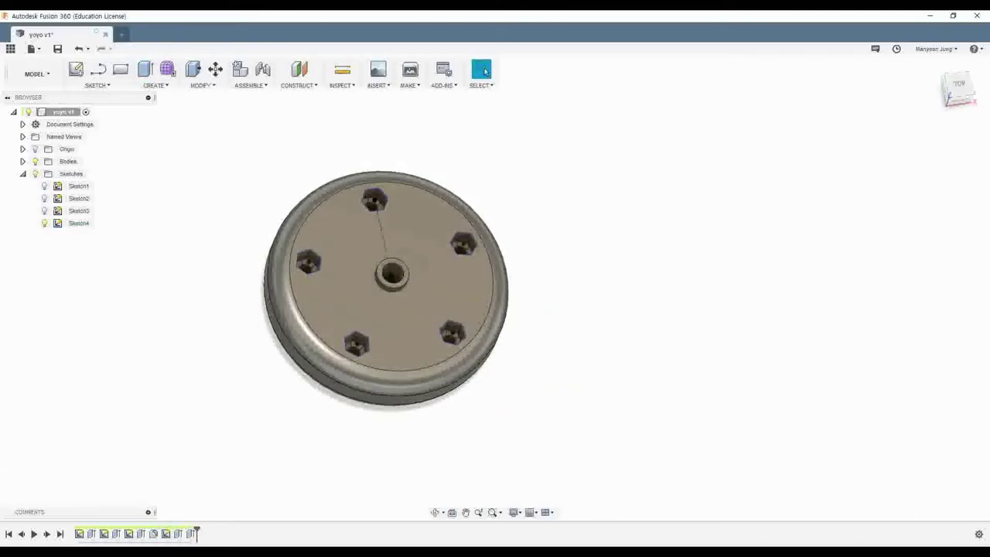
pyautogui.moveTo(471, 418)
pyautogui.keyDown('shift'); pyautogui.mouseDown(button='middle')
pyautogui.moveTo(469, 402)
pyautogui.moveTo(457, 441)
pyautogui.moveTo(481, 313)
pyautogui.moveTo(464, 372)
pyautogui.moveTo(465, 433)
pyautogui.mouseUp(button='middle'); pyautogui.keyUp('shift')
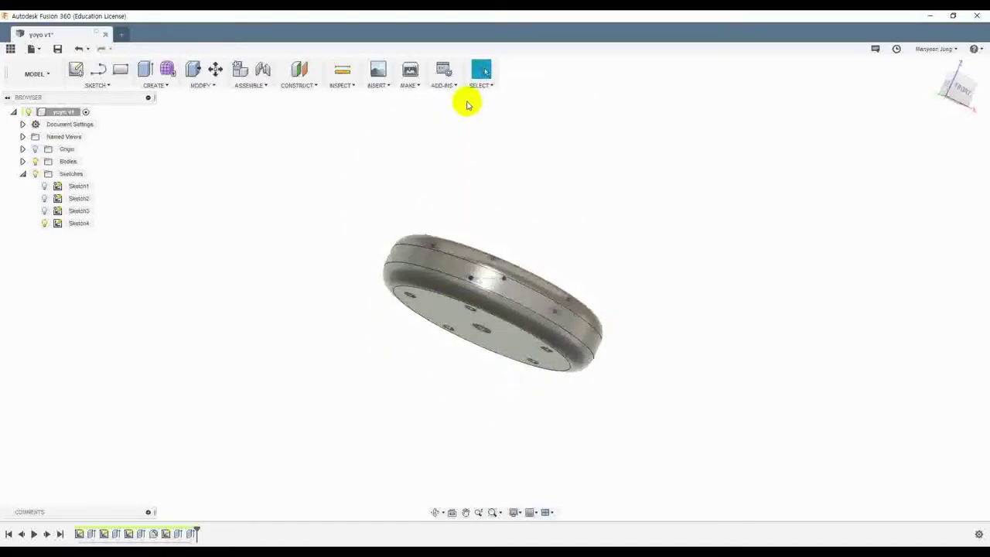
pyautogui.moveTo(354, 243)
pyautogui.keyDown('shift'); pyautogui.mouseDown(button='middle')
pyautogui.moveTo(337, 199)
pyautogui.moveTo(347, 191)
pyautogui.mouseUp(button='middle'); pyautogui.keyUp('shift')
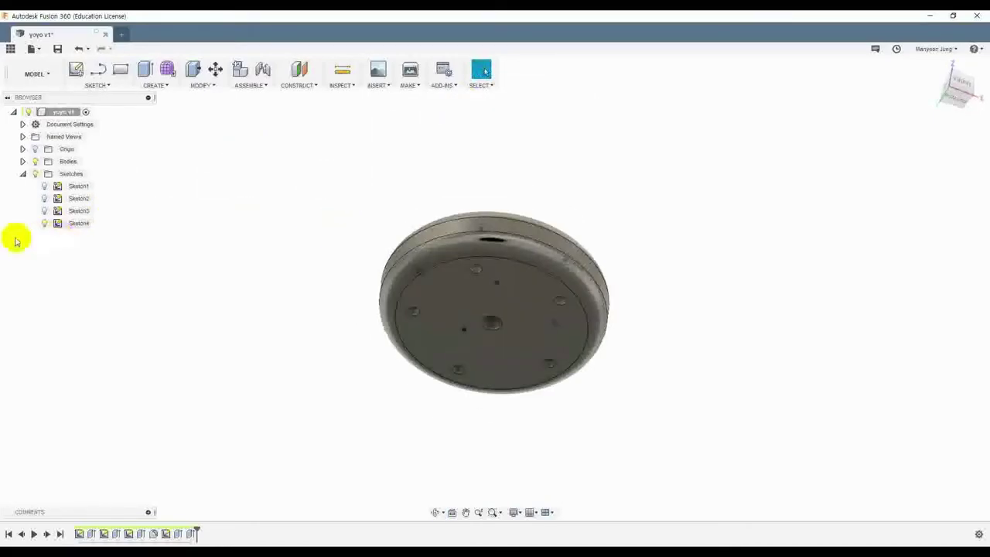
pyautogui.click(44, 223)
pyautogui.keyDown('shift'); pyautogui.moveTo(301, 385); pyautogui.dragTo(232, 376, button='middle'); pyautogui.keyUp('shift')
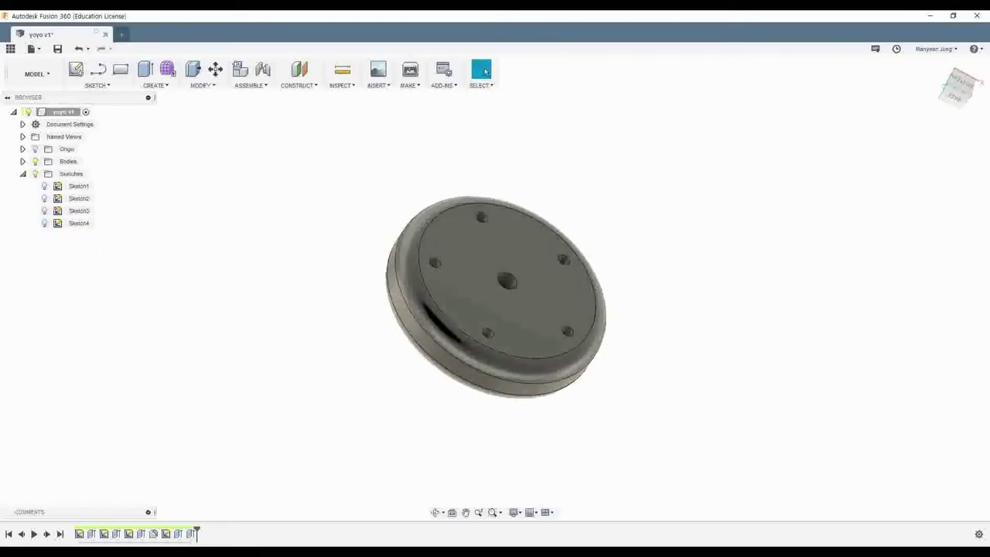
# Step: On the disc's flat underside face, sketch a six-sided circumscribed polygon with a 4 mm radius centred on the central hole
pyautogui.click(524, 248)
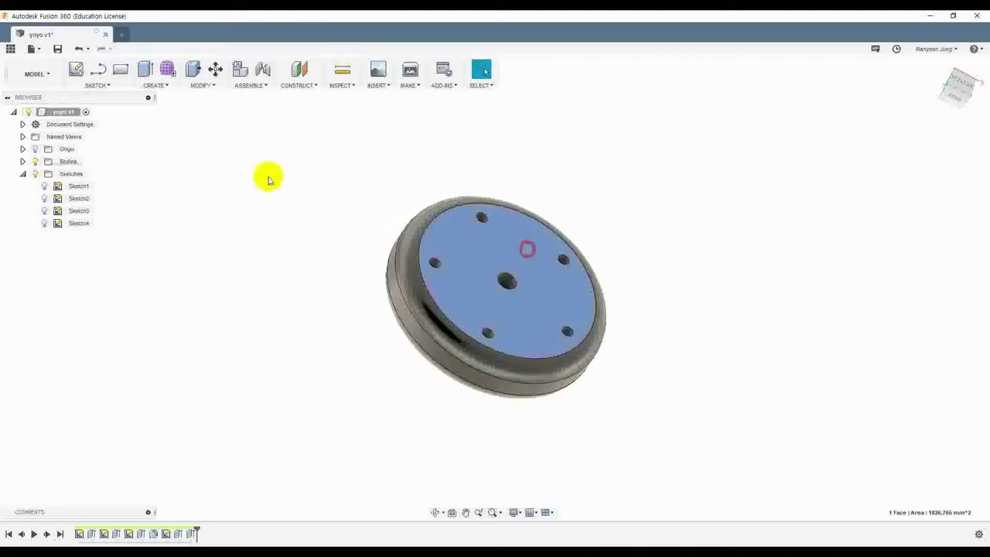
pyautogui.click(75, 70)
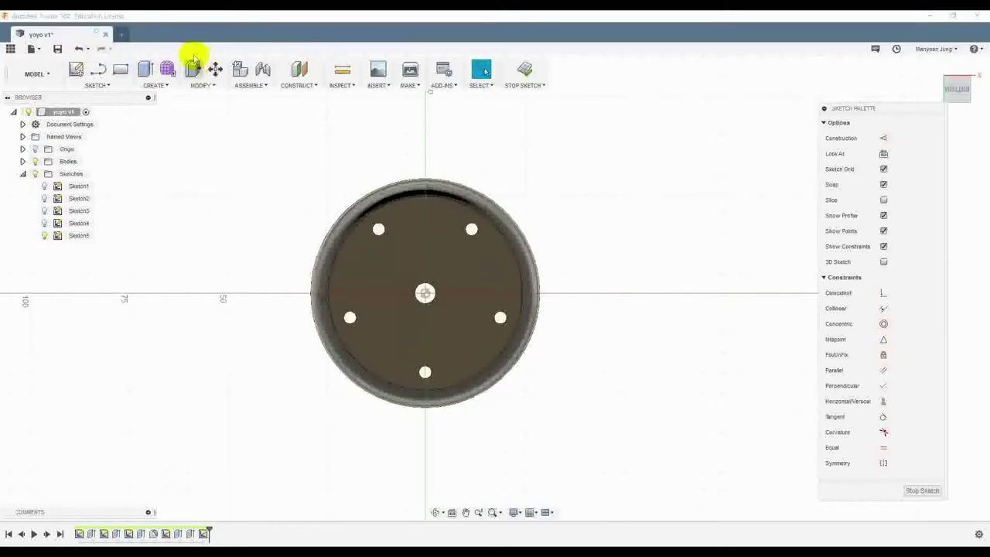
pyautogui.click(109, 85)
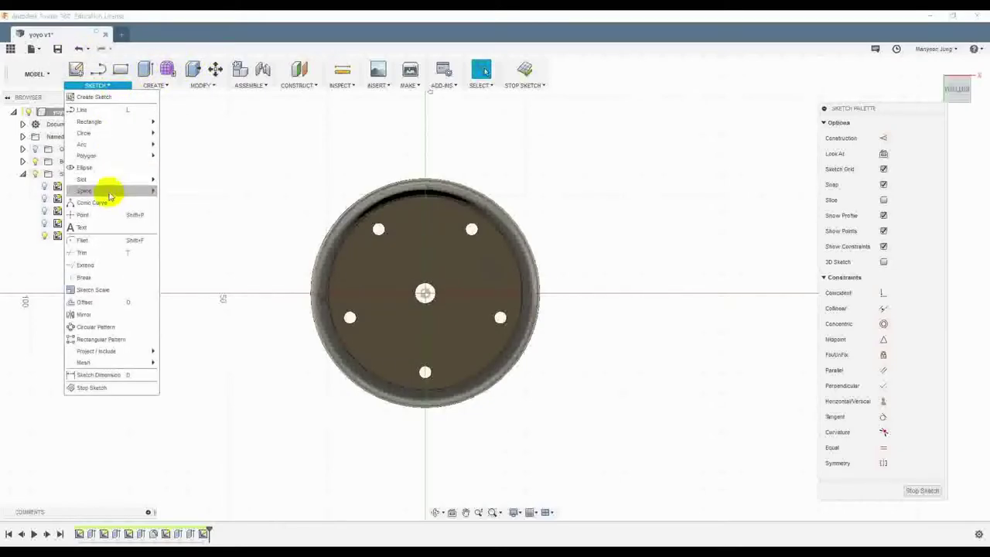
pyautogui.moveTo(106, 156)
pyautogui.click(223, 165)
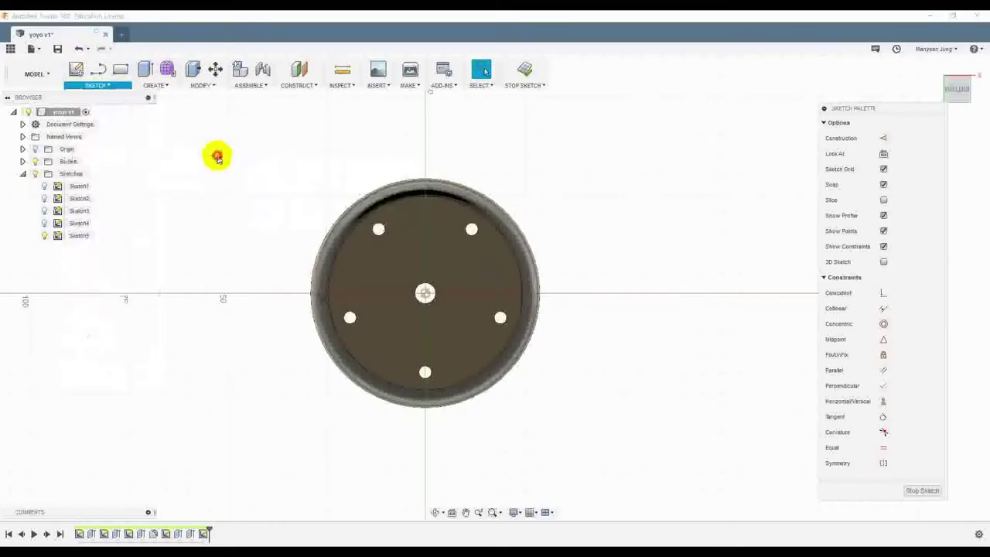
pyautogui.click(424, 294)
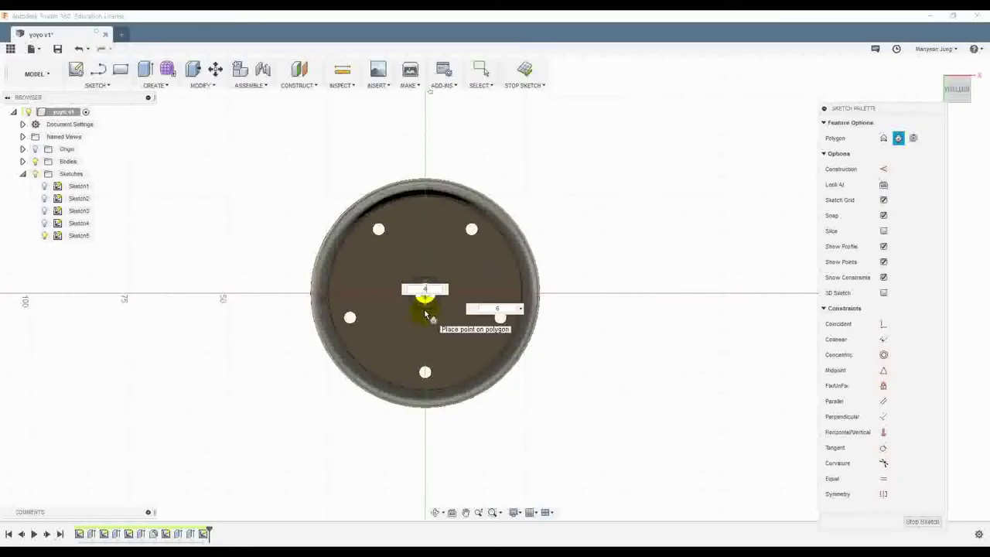
pyautogui.press('Return')
# Step: Apply a horizontal/vertical constraint to the hexagon's lower edge
pyautogui.scroll(5, 421, 309)
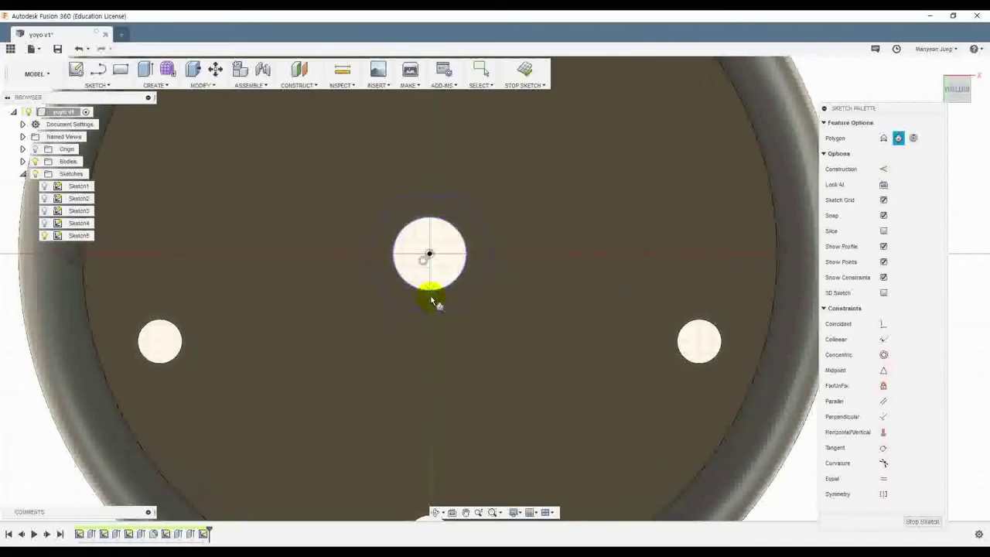
pyautogui.press('Escape')
pyautogui.click(433, 310)
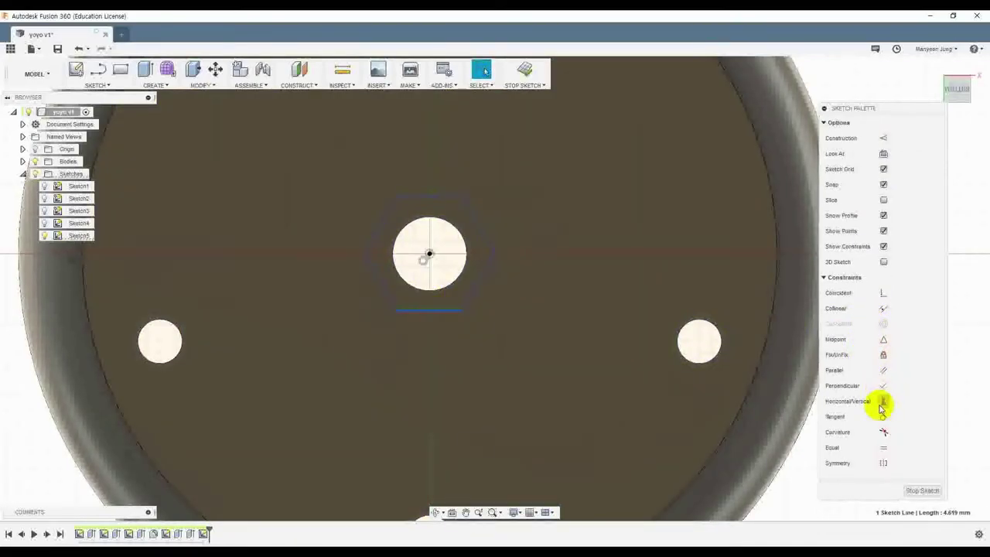
pyautogui.click(881, 402)
pyautogui.scroll(-5, 427, 290)
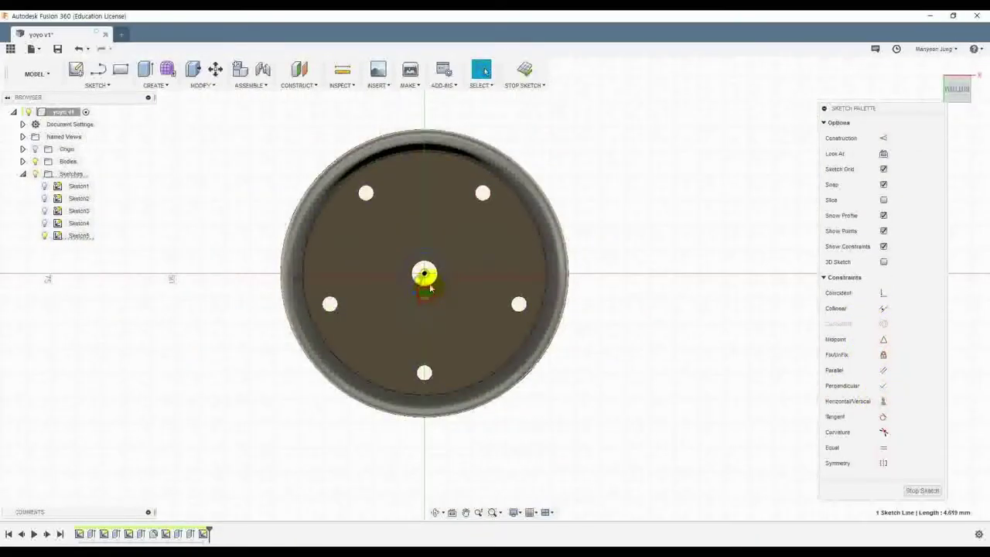
# Step: Dimension the distance from the central hole's centre to the hexagon's lower edge at 4 mm
pyautogui.click(425, 274)
pyautogui.click(438, 325)
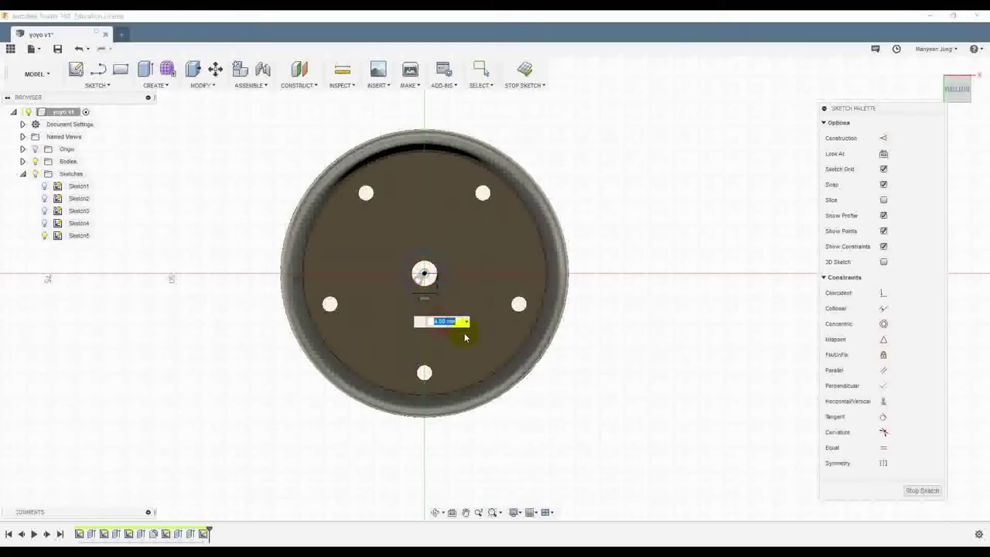
pyautogui.press('Return')
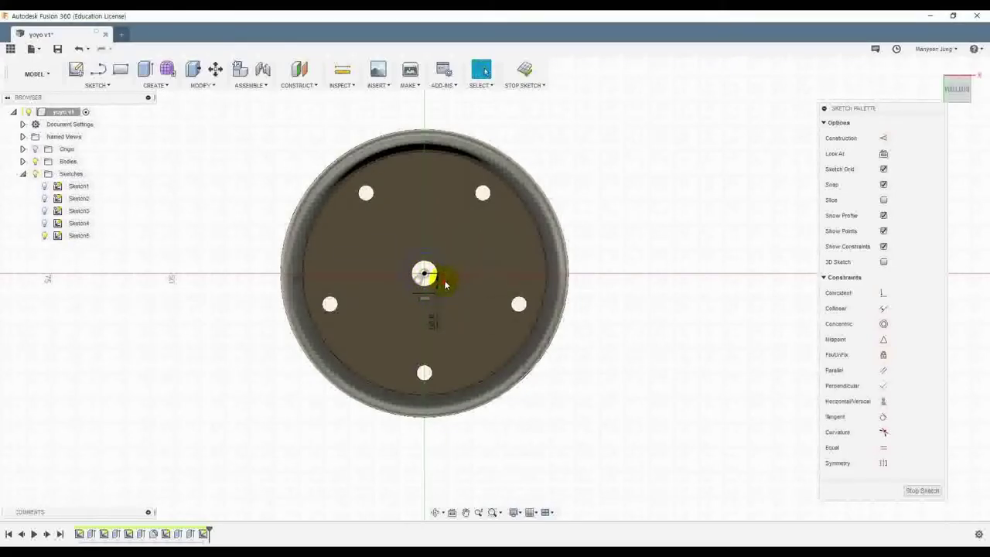
pyautogui.click(676, 308)
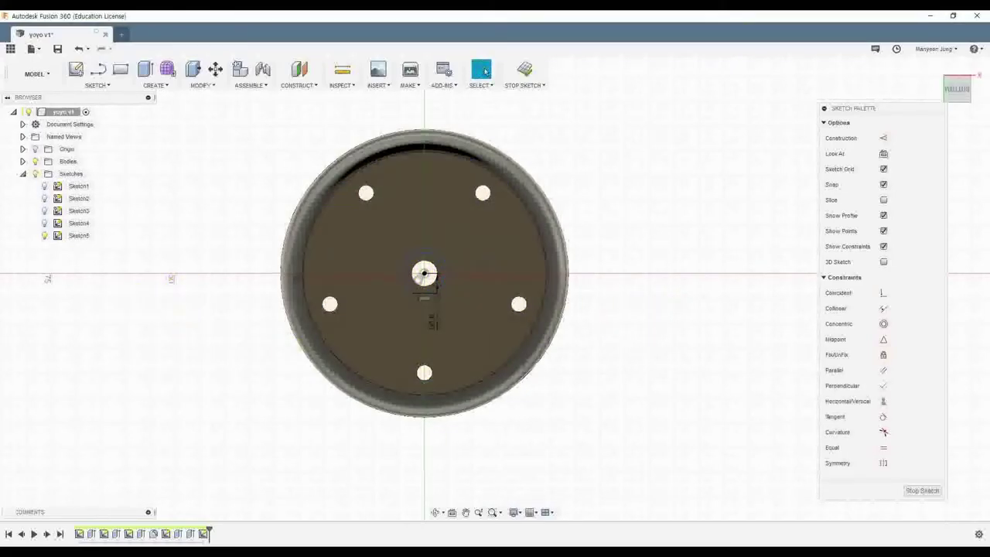
# Step: Extrude the hexagonal profile around the central hole as a cut into the disc's underside to form a pocket
pyautogui.scroll(3, 433, 288)
pyautogui.click(435, 290)
pyautogui.scroll(-2, 438, 271)
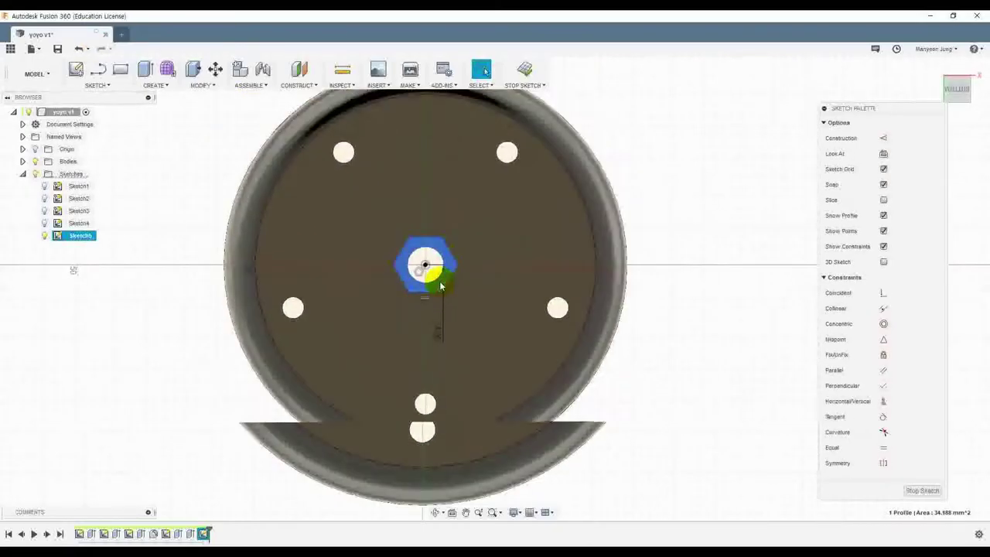
pyautogui.scroll(5, 462, 272)
pyautogui.scroll(-3, 462, 272)
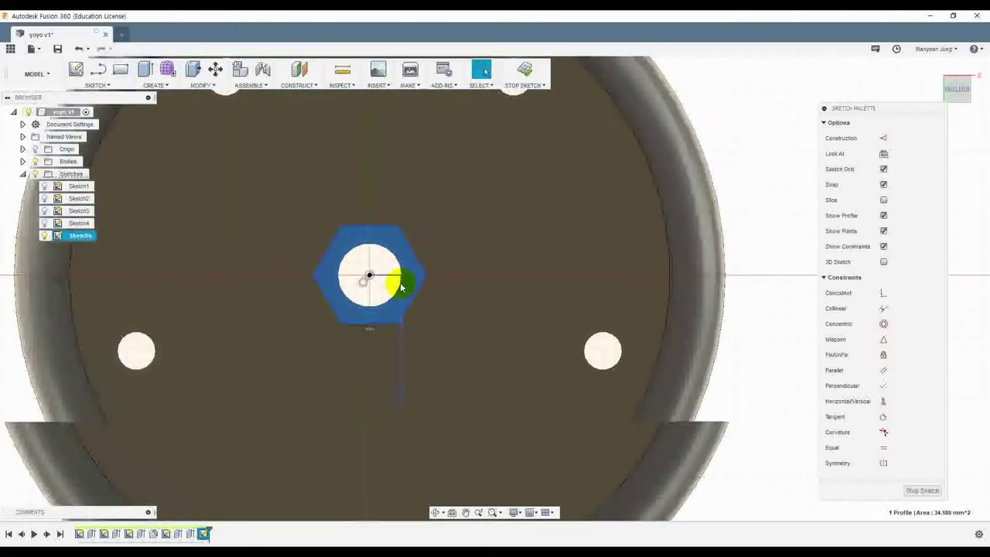
pyautogui.click(151, 86)
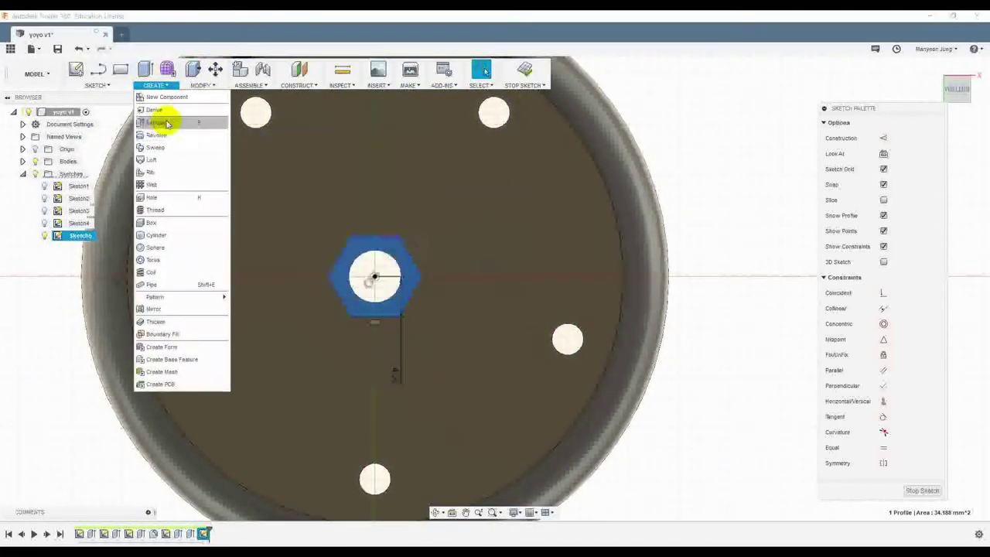
pyautogui.click(162, 122)
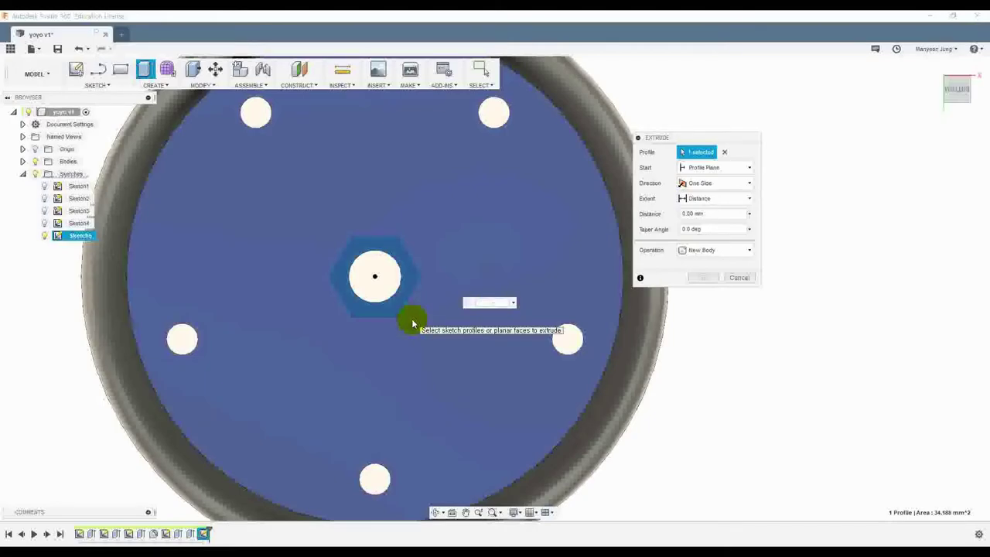
pyautogui.press('Escape')
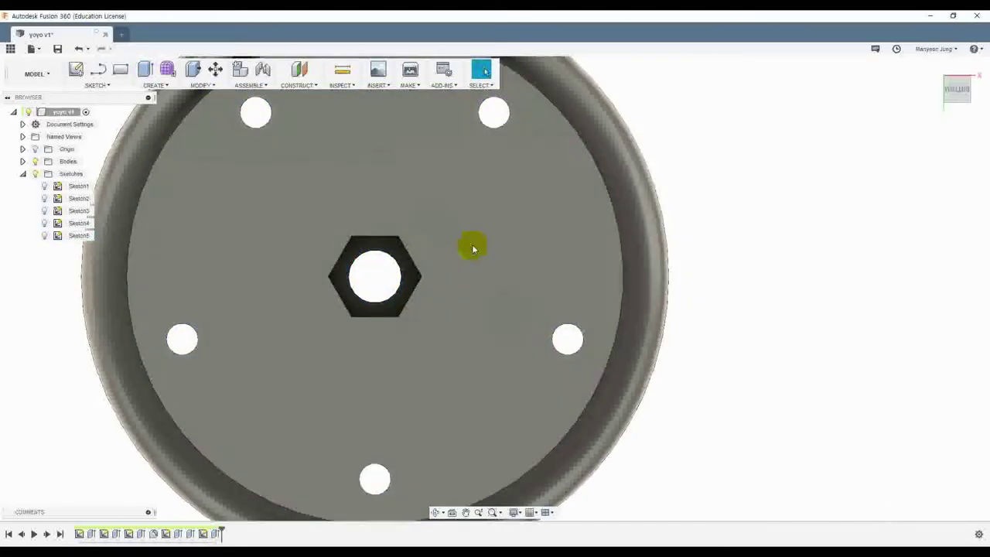
# Step: Examine the central hexagonal pocket, the screw holes and the nut pockets from both sides of the disc
pyautogui.scroll(-3, 435, 224)
pyautogui.keyDown('shift'); pyautogui.moveTo(554, 264); pyautogui.dragTo(480, 260, button='middle'); pyautogui.keyUp('shift')
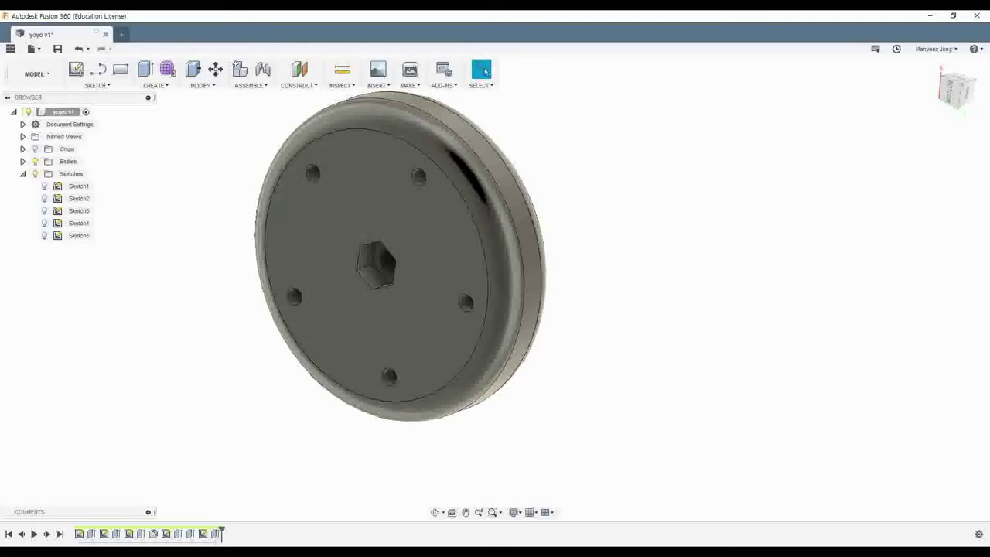
pyautogui.keyDown('shift'); pyautogui.moveTo(336, 273); pyautogui.dragTo(481, 269, button='middle'); pyautogui.keyUp('shift')
pyautogui.scroll(-3, 495, 267)
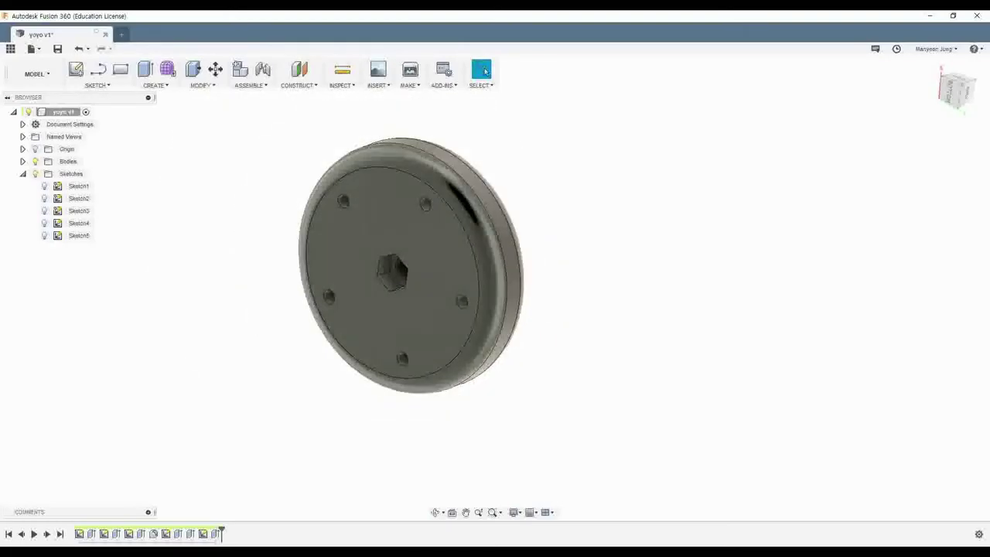
pyautogui.keyDown('shift'); pyautogui.moveTo(548, 302); pyautogui.dragTo(409, 325, button='middle'); pyautogui.keyUp('shift')
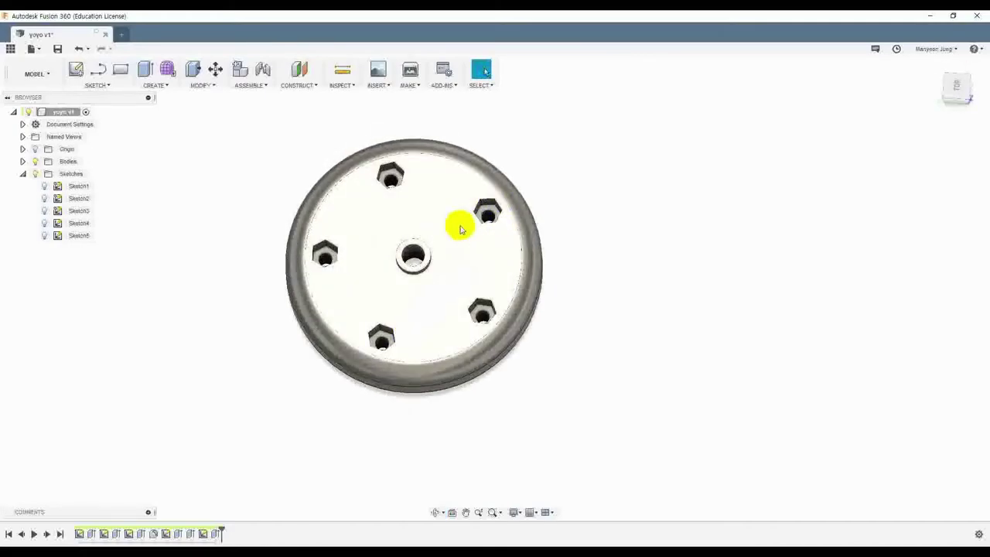
pyautogui.scroll(6, 457, 226)
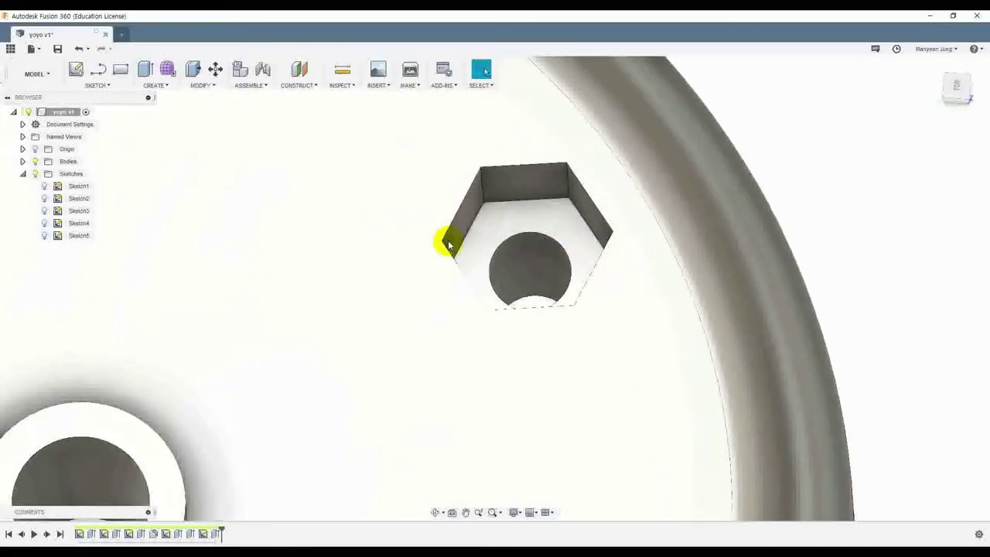
pyautogui.scroll(-8, 470, 301)
pyautogui.keyDown('shift'); pyautogui.moveTo(477, 307); pyautogui.dragTo(395, 325, button='middle'); pyautogui.keyUp('shift')
pyautogui.scroll(7, 415, 334)
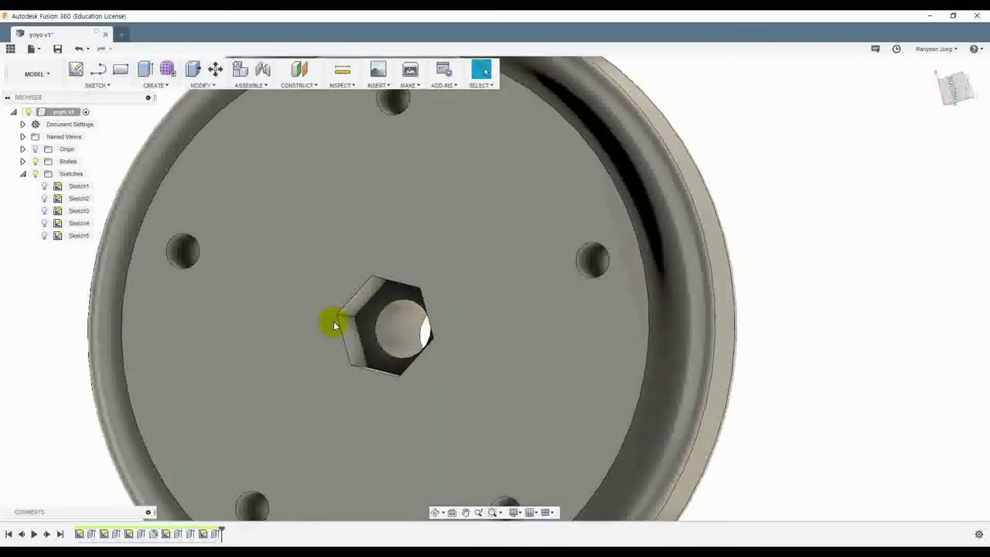
pyautogui.scroll(2, 380, 353)
pyautogui.scroll(-6, 391, 367)
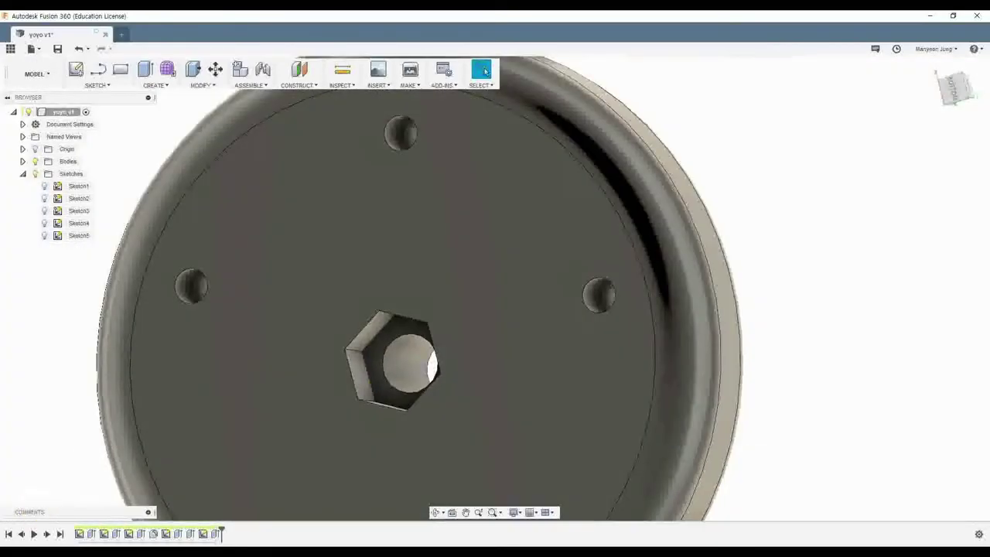
pyautogui.scroll(-5, 205, 354)
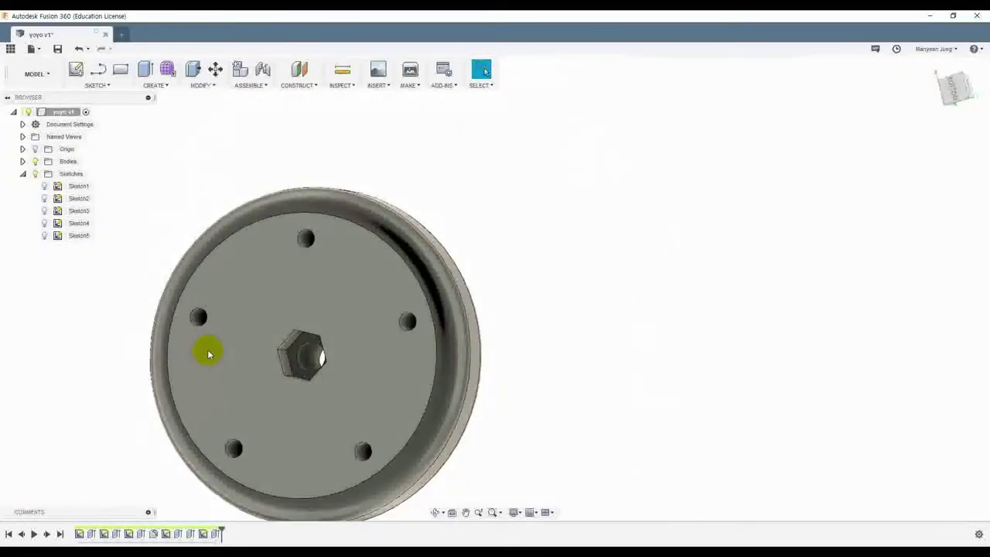
pyautogui.scroll(-2, 382, 400)
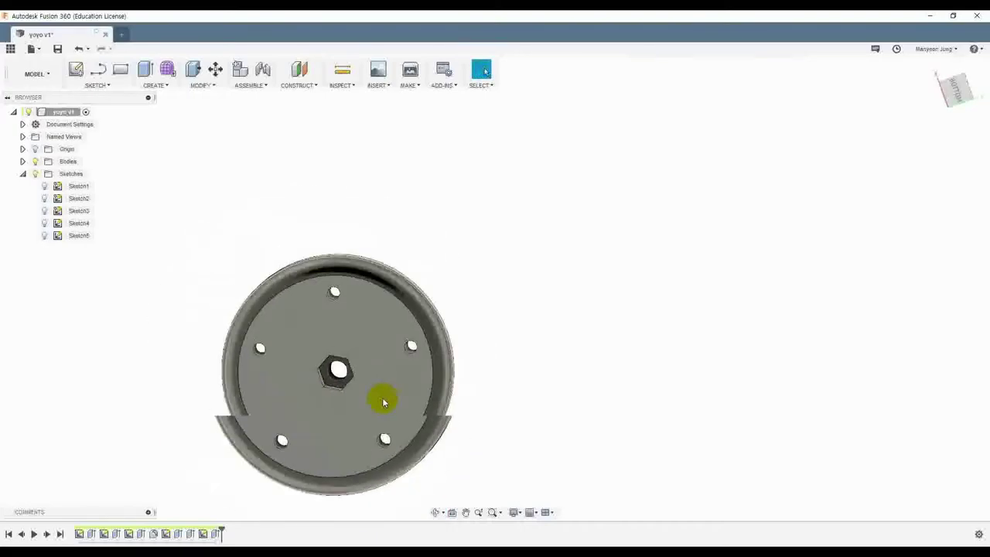
pyautogui.keyDown('shift'); pyautogui.moveTo(356, 389); pyautogui.dragTo(350, 435, button='middle'); pyautogui.keyUp('shift')
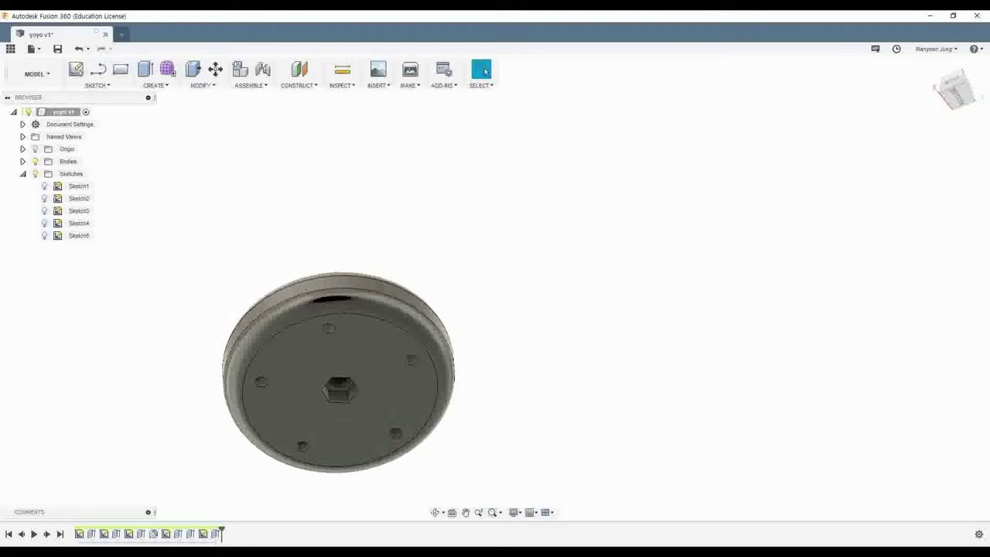
pyautogui.moveTo(315, 377)
pyautogui.keyDown('shift'); pyautogui.mouseDown(button='middle')
pyautogui.moveTo(327, 379)
pyautogui.moveTo(322, 400)
pyautogui.moveTo(331, 368)
pyautogui.mouseUp(button='middle'); pyautogui.keyUp('shift')
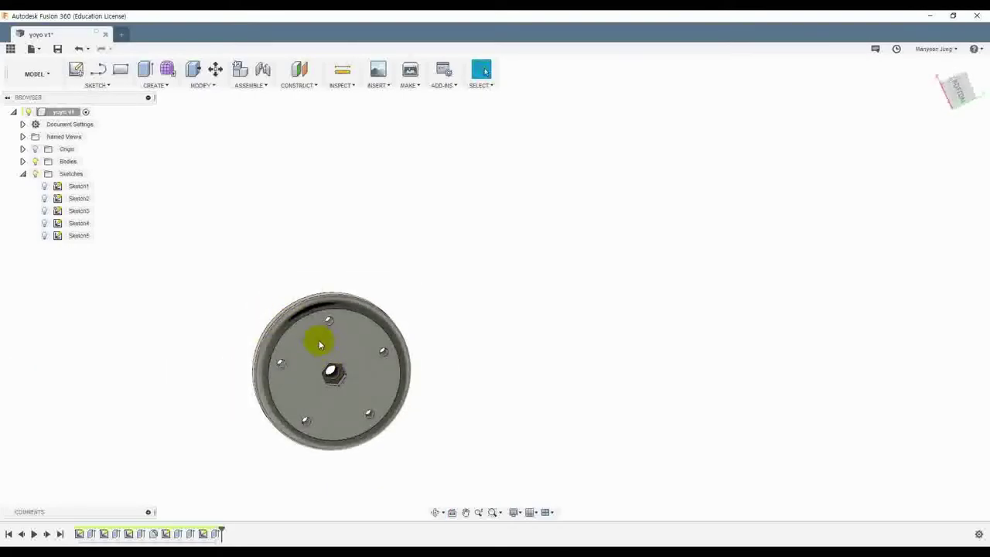
# Step: On the disc's flat underside face, sketch a 50 mm diameter circle centred on the central hole
pyautogui.click(80, 69)
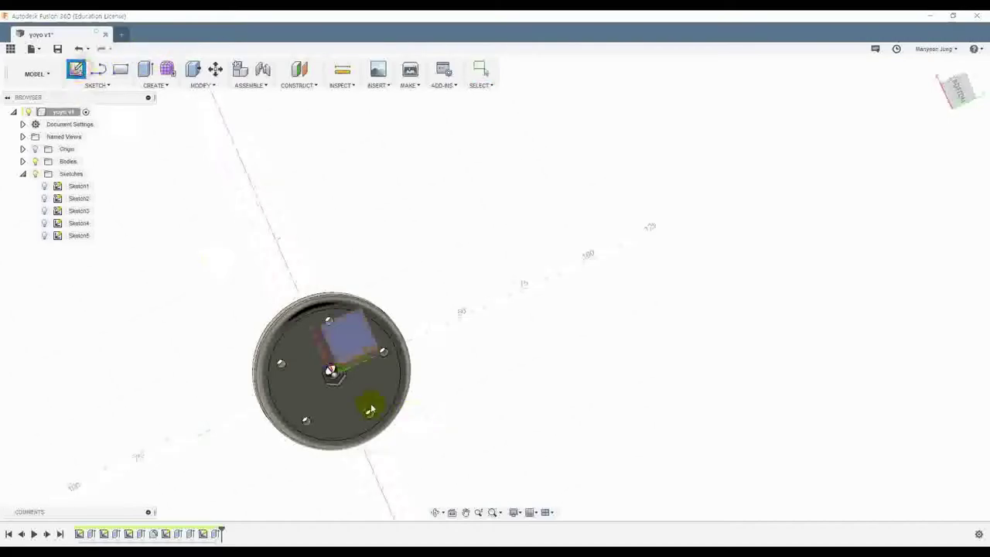
pyautogui.click(324, 343)
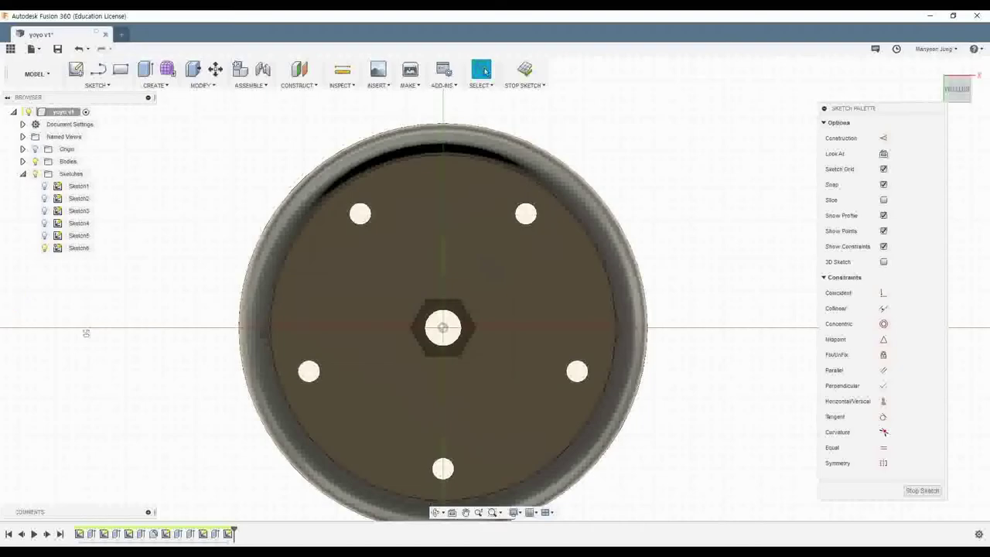
pyautogui.press('c')
pyautogui.click(442, 331)
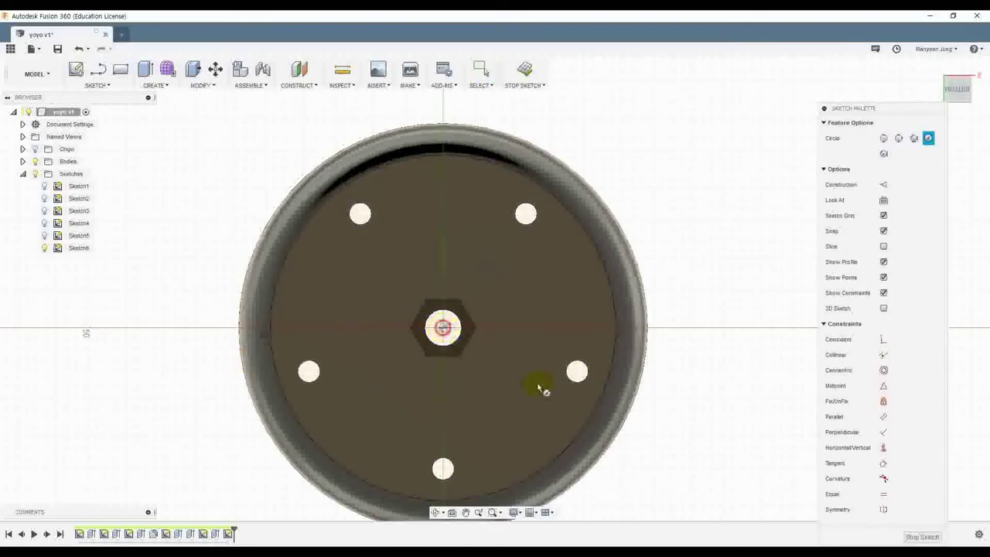
pyautogui.write('50')
pyautogui.press('Return')
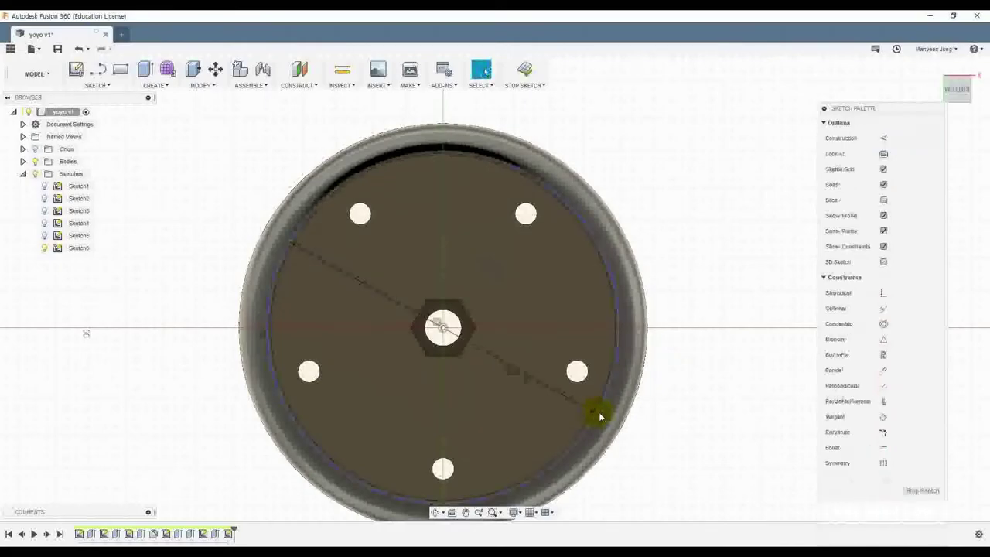
pyautogui.keyDown('shift'); pyautogui.moveTo(681, 394); pyautogui.dragTo(570, 411, button='middle'); pyautogui.keyUp('shift')
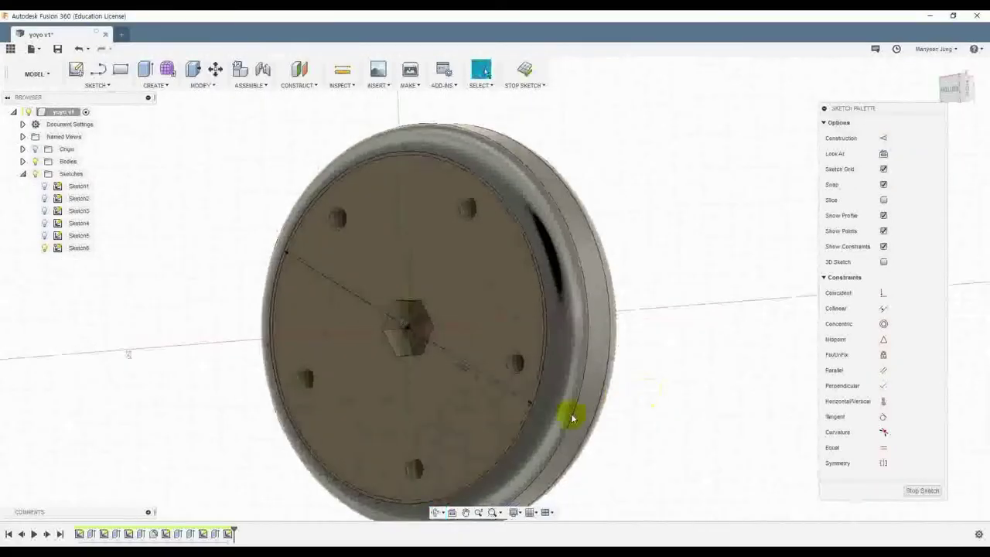
pyautogui.moveTo(201, 474); pyautogui.dragTo(195, 430, button='middle')
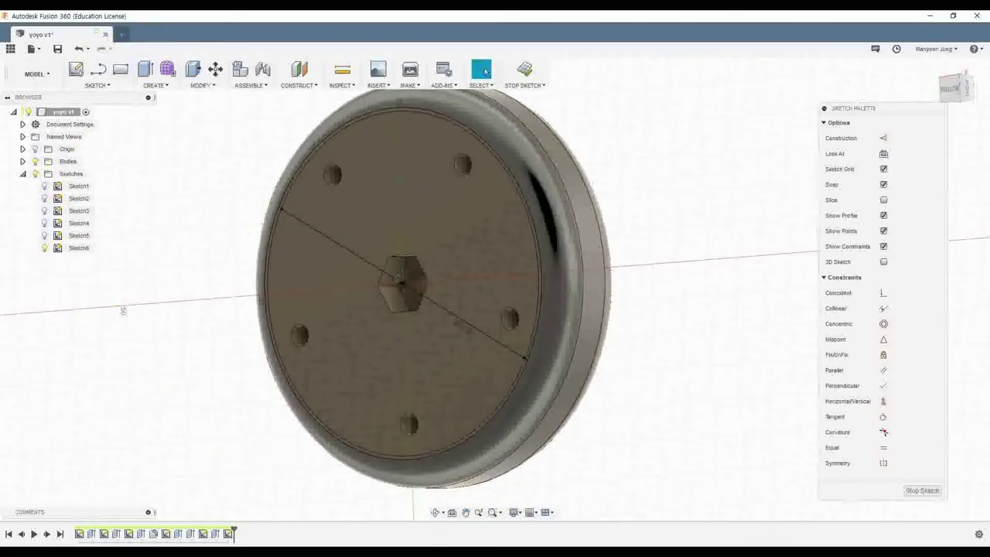
pyautogui.scroll(-1, 433, 195)
pyautogui.moveTo(433, 195); pyautogui.dragTo(492, 222, button='middle')
pyautogui.click(579, 225)
pyautogui.click(503, 235)
pyautogui.click(521, 266)
pyautogui.click(530, 259)
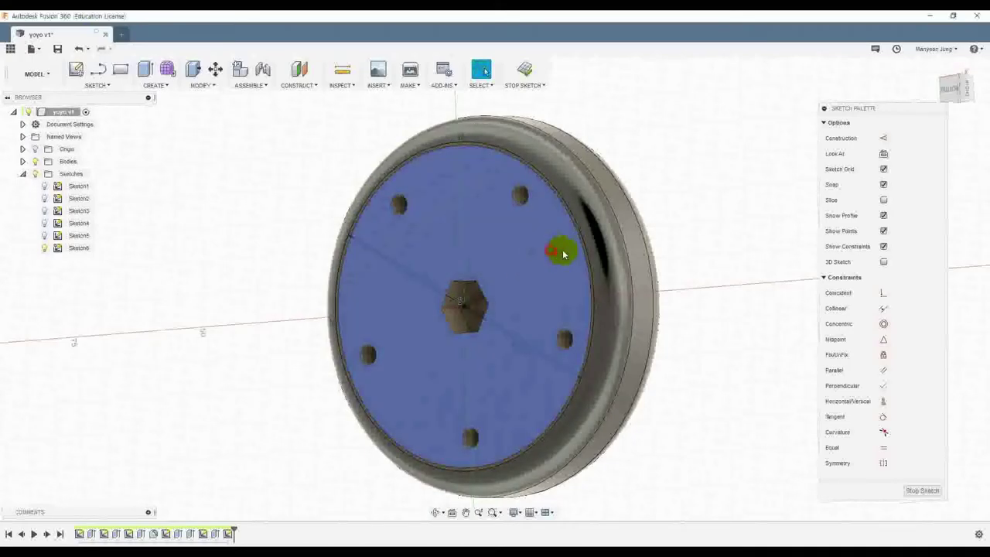
pyautogui.click(563, 254)
pyautogui.keyDown('shift'); pyautogui.moveTo(497, 268); pyautogui.dragTo(509, 236, button='middle'); pyautogui.keyUp('shift')
pyautogui.click(502, 272)
pyautogui.moveTo(621, 243)
pyautogui.keyDown('shift'); pyautogui.mouseDown(button='middle')
pyautogui.moveTo(617, 259)
pyautogui.moveTo(623, 245)
pyautogui.mouseUp(button='middle'); pyautogui.keyUp('shift')
pyautogui.click(629, 223)
pyautogui.scroll(-1, 659, 226)
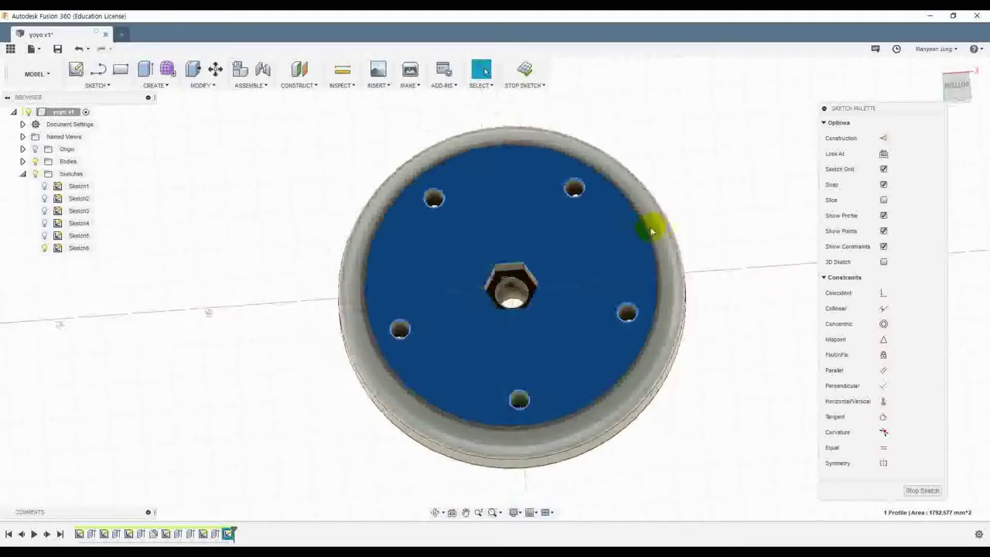
# Step: Hide the bodies so that only the 50 mm circle sketch is displayed
pyautogui.click(36, 161)
pyautogui.scroll(-4, 720, 210)
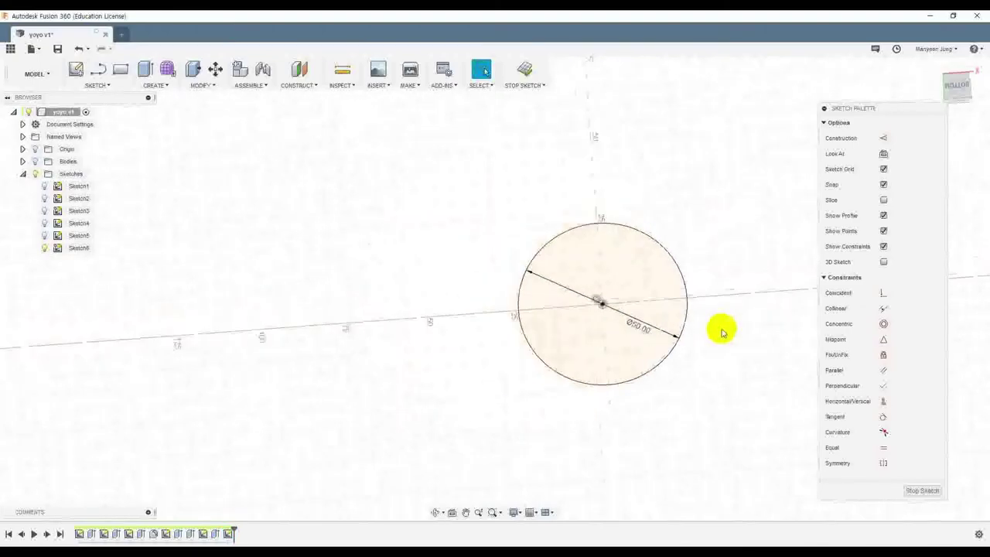
pyautogui.press('e')
pyautogui.moveTo(413, 207); pyautogui.dragTo(415, 207)
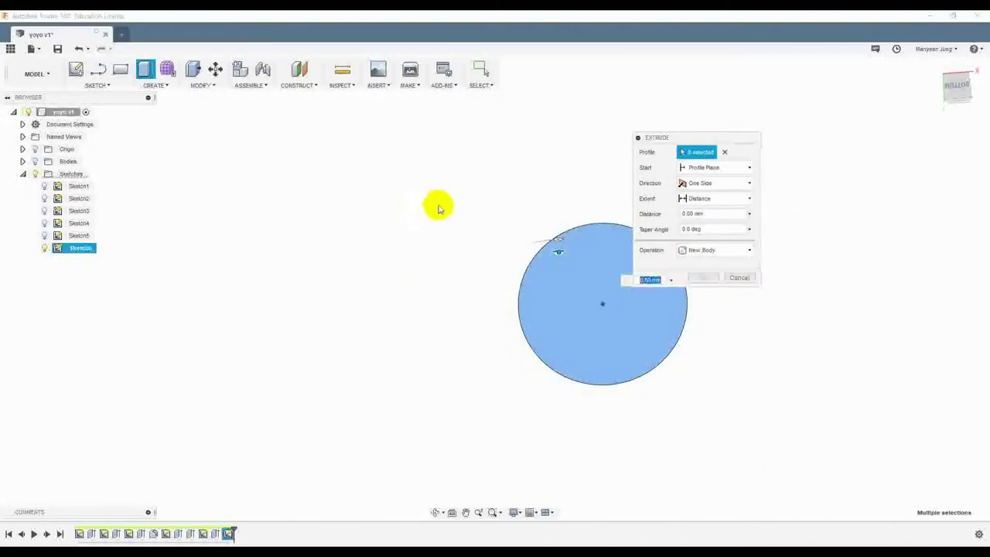
pyautogui.hotkey('ctrl', 'z')
# Step: Extrude all profiles of the 50 mm circle 3 mm outward as a new body, displaying the hidden bodies again
pyautogui.click(160, 91)
pyautogui.click(150, 108)
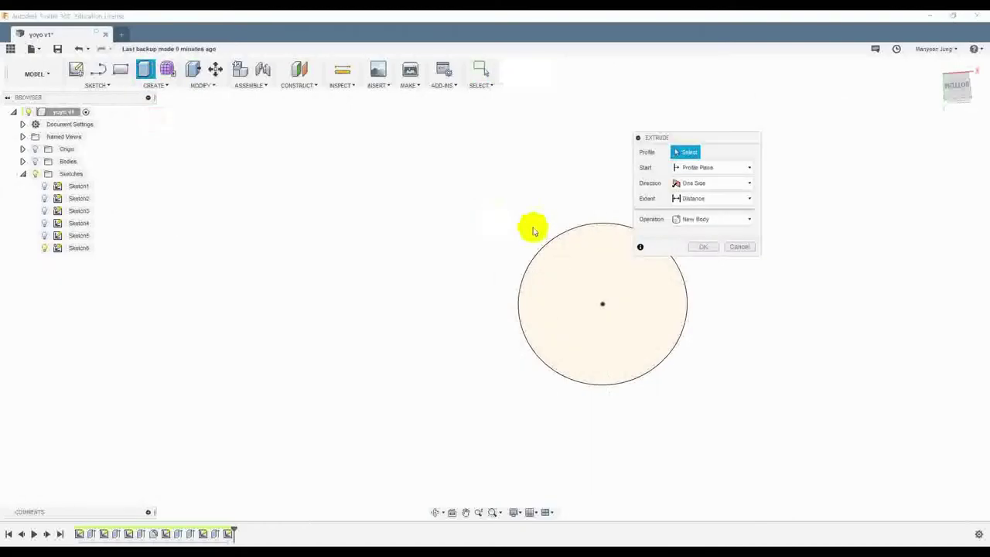
pyautogui.moveTo(214, 162); pyautogui.dragTo(552, 423)
pyautogui.keyDown('shift'); pyautogui.moveTo(549, 331); pyautogui.dragTo(459, 320, button='middle'); pyautogui.keyUp('shift')
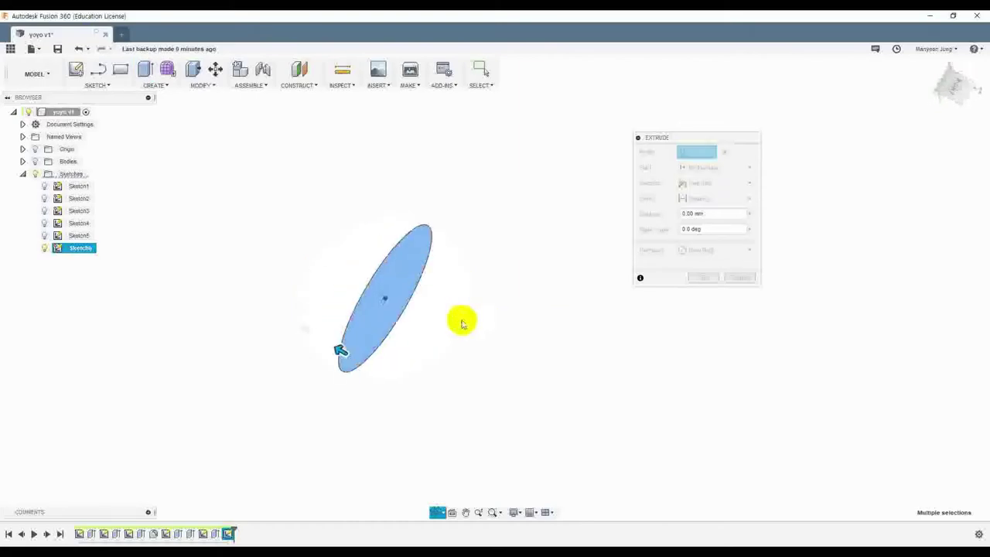
pyautogui.write('3')
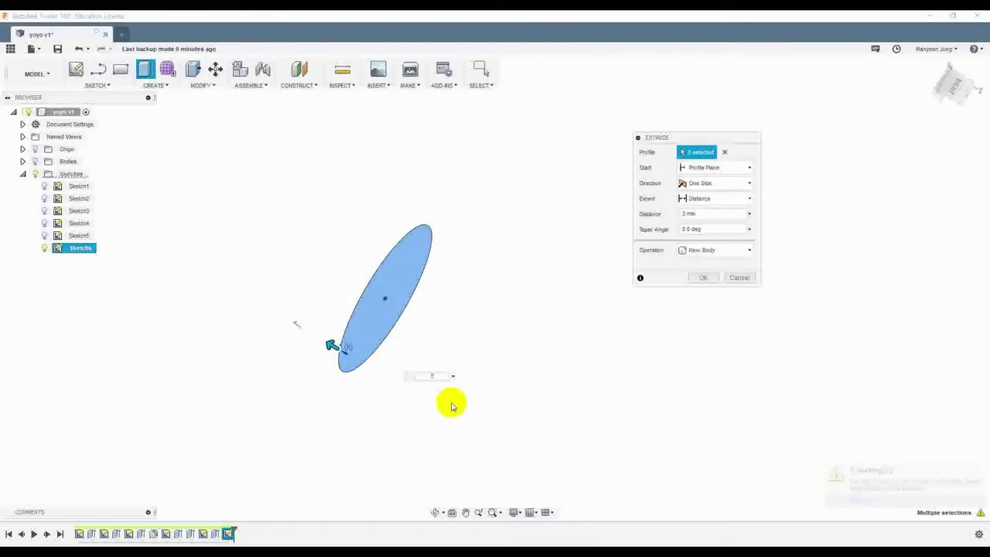
pyautogui.click(35, 161)
pyautogui.keyDown('shift'); pyautogui.moveTo(279, 286); pyautogui.dragTo(376, 362, button='middle'); pyautogui.keyUp('shift')
pyautogui.scroll(5, 371, 328)
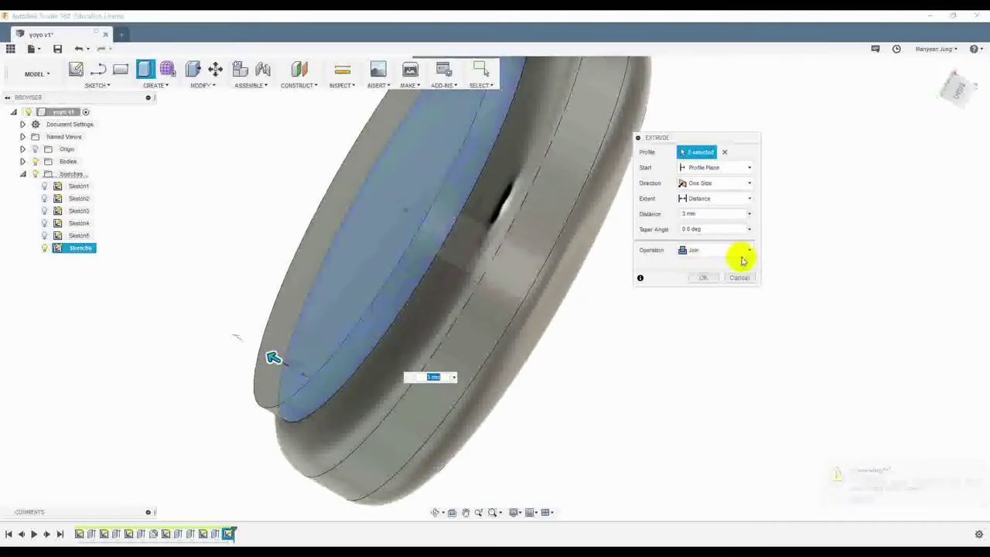
pyautogui.click(703, 255)
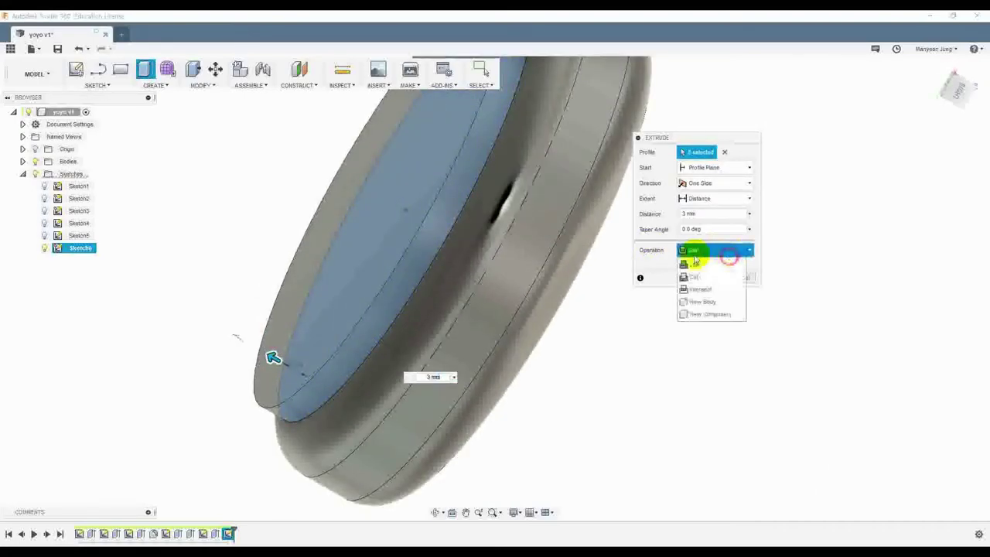
pyautogui.click(703, 301)
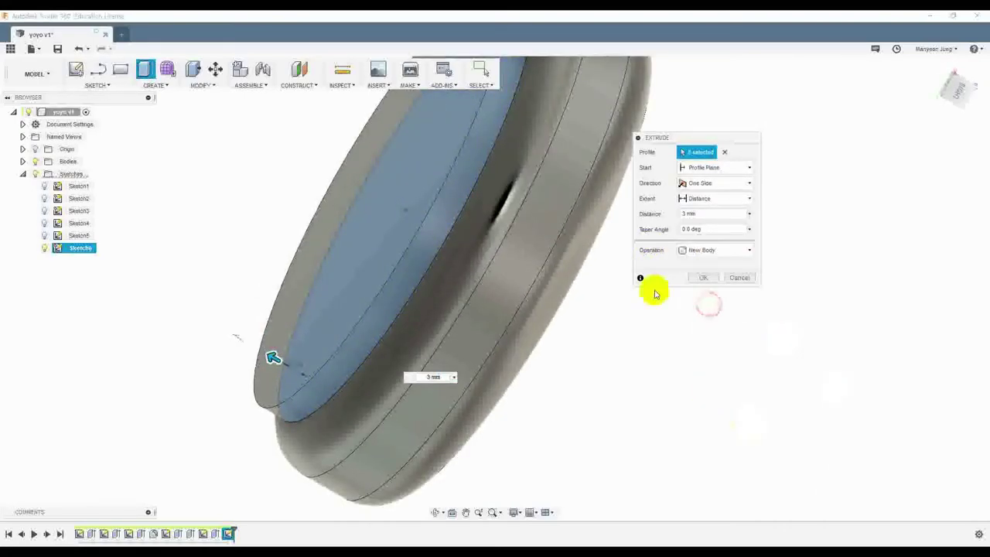
pyautogui.click(702, 279)
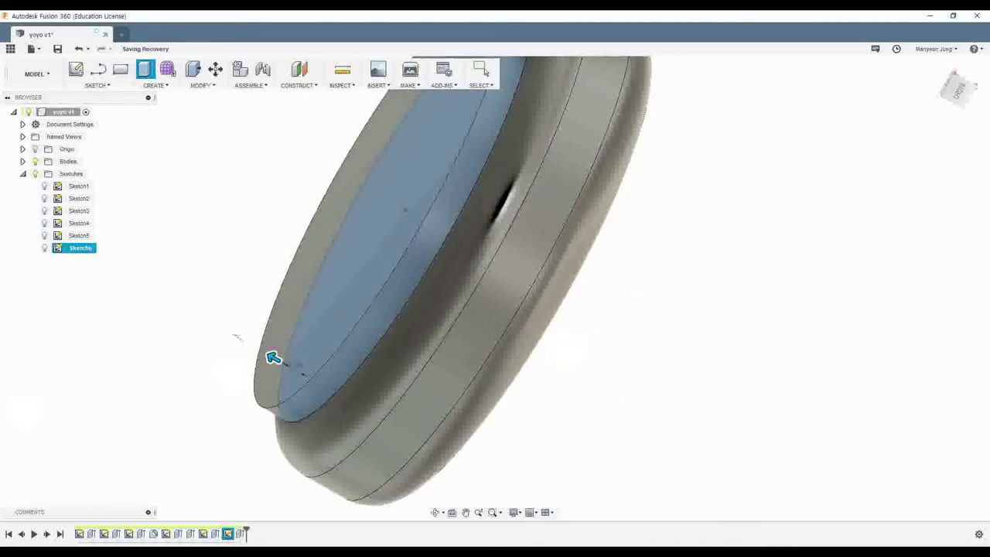
pyautogui.press('Escape')
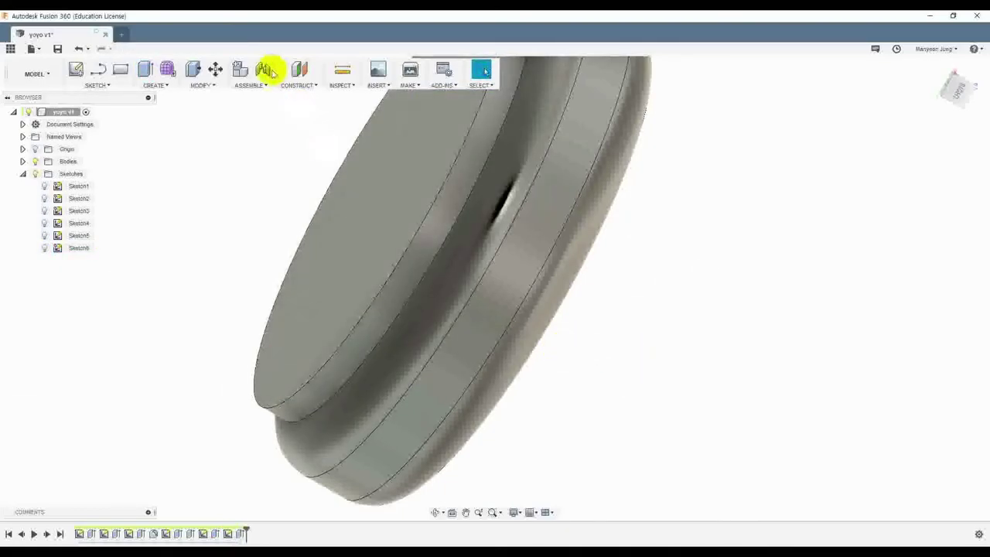
# Step: Fillet the outer edge of the cover disc with a 25 mm constant radius
pyautogui.click(206, 87)
pyautogui.click(201, 106)
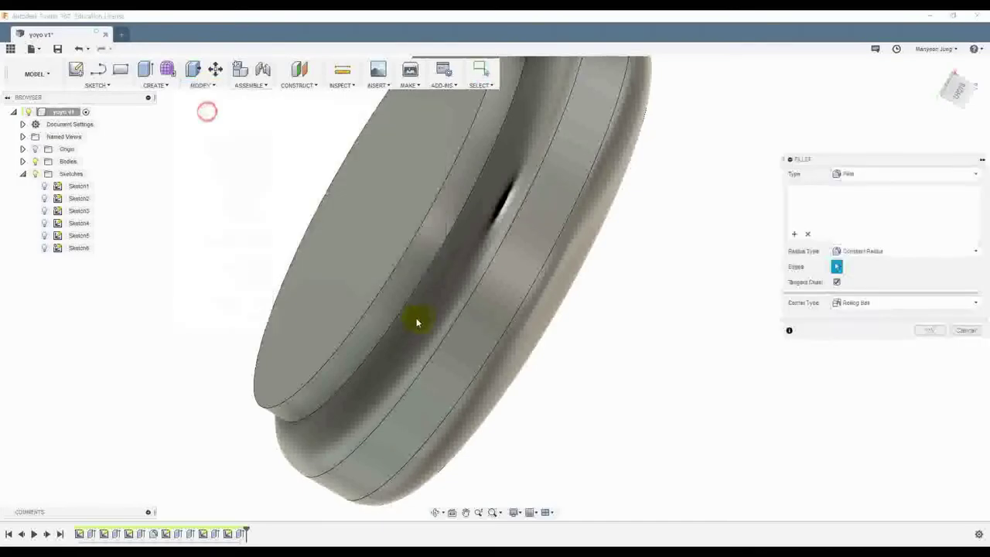
pyautogui.scroll(-3, 371, 290)
pyautogui.keyDown('shift'); pyautogui.moveTo(355, 300); pyautogui.dragTo(393, 324, button='middle'); pyautogui.keyUp('shift')
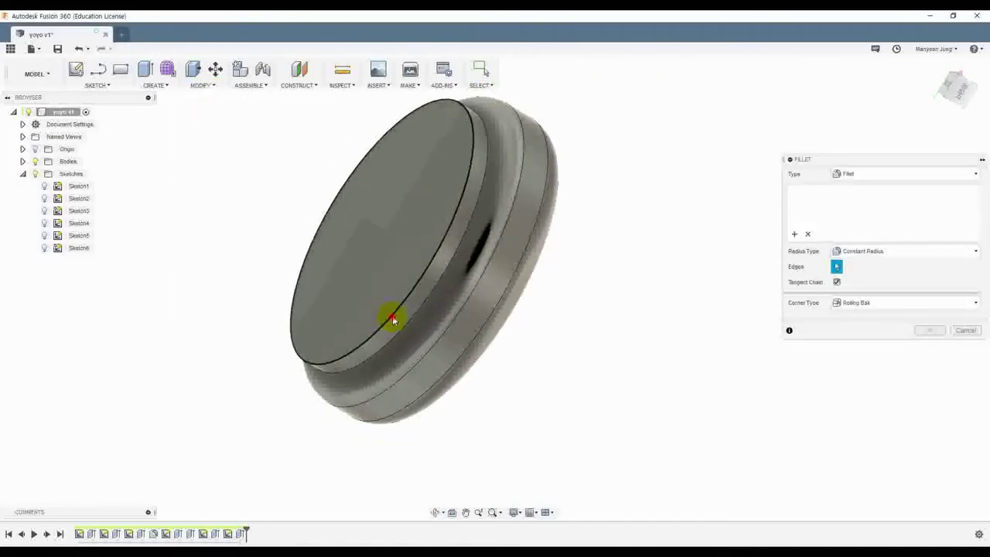
pyautogui.click(395, 320)
pyautogui.moveTo(300, 278); pyautogui.dragTo(307, 362, button='middle')
pyautogui.scroll(5, 420, 335)
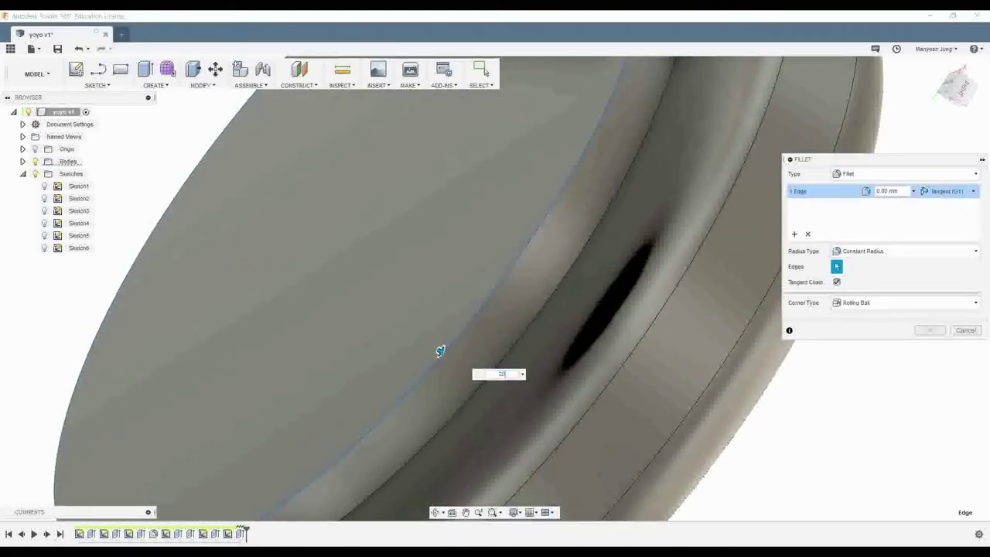
pyautogui.scroll(-2, 20, 352)
pyautogui.scroll(-3, 413, 303)
pyautogui.keyDown('shift'); pyautogui.moveTo(464, 278); pyautogui.dragTo(379, 335, button='middle'); pyautogui.keyUp('shift')
pyautogui.moveTo(339, 396)
pyautogui.keyDown('shift'); pyautogui.mouseDown(button='middle')
pyautogui.moveTo(348, 404)
pyautogui.moveTo(338, 380)
pyautogui.mouseUp(button='middle'); pyautogui.keyUp('shift')
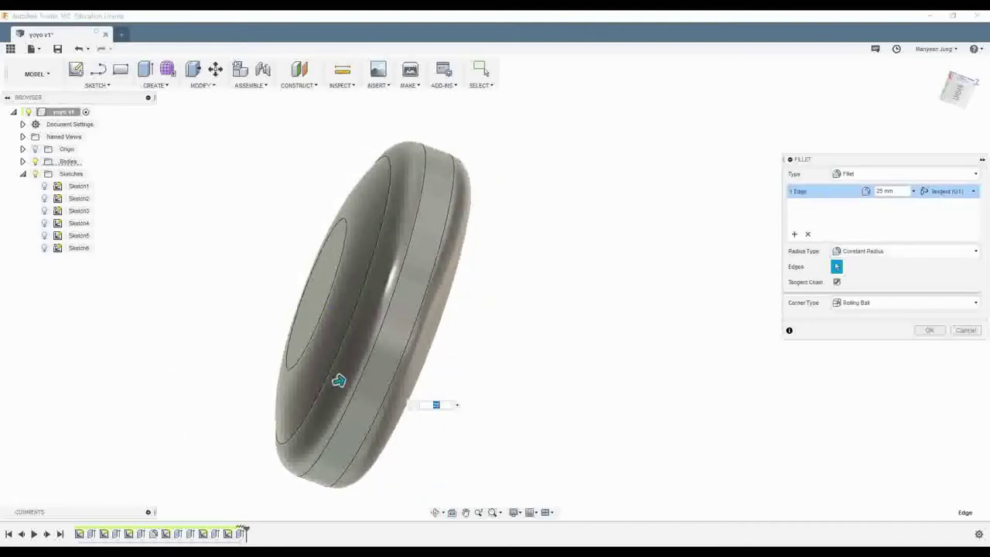
pyautogui.click(930, 330)
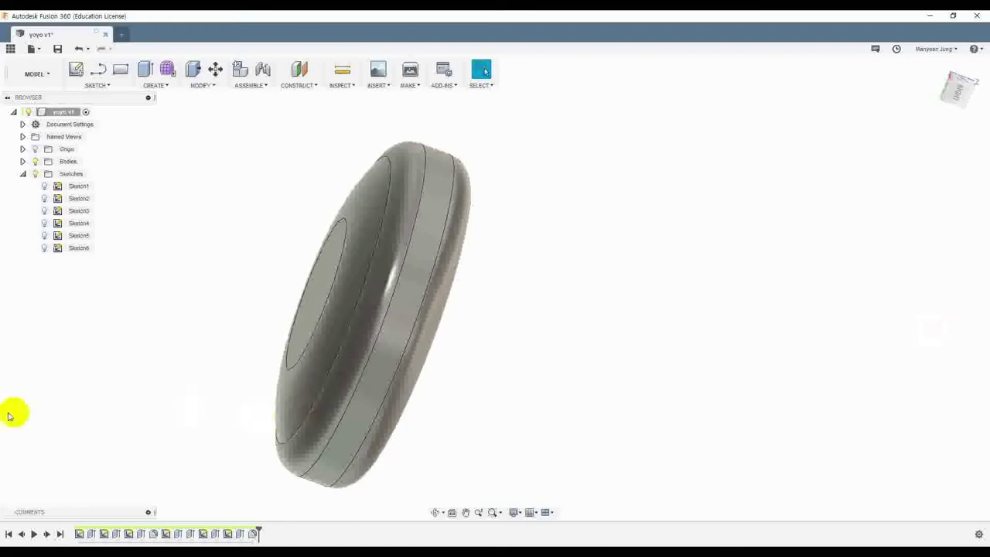
# Step: Examine the nut pocket side of the yo-yo half and the filleted cover disc on the opposite side
pyautogui.keyDown('shift'); pyautogui.moveTo(179, 365); pyautogui.dragTo(124, 384, button='middle'); pyautogui.keyUp('shift')
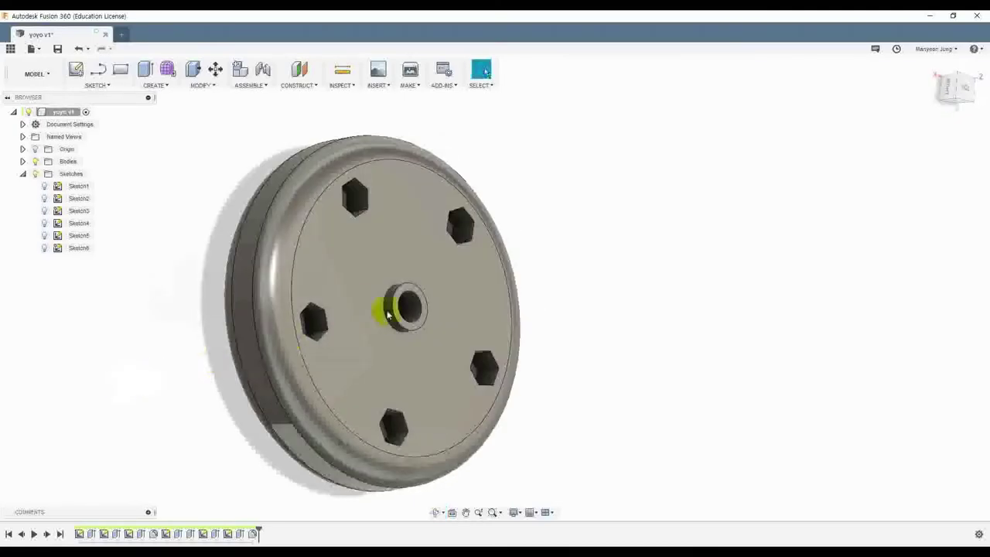
pyautogui.keyDown('shift'); pyautogui.moveTo(320, 253); pyautogui.dragTo(236, 245, button='middle'); pyautogui.keyUp('shift')
pyautogui.press('Escape')
pyautogui.scroll(-3, 485, 250)
pyautogui.keyDown('shift'); pyautogui.moveTo(600, 238); pyautogui.dragTo(34, 339, button='middle'); pyautogui.keyUp('shift')
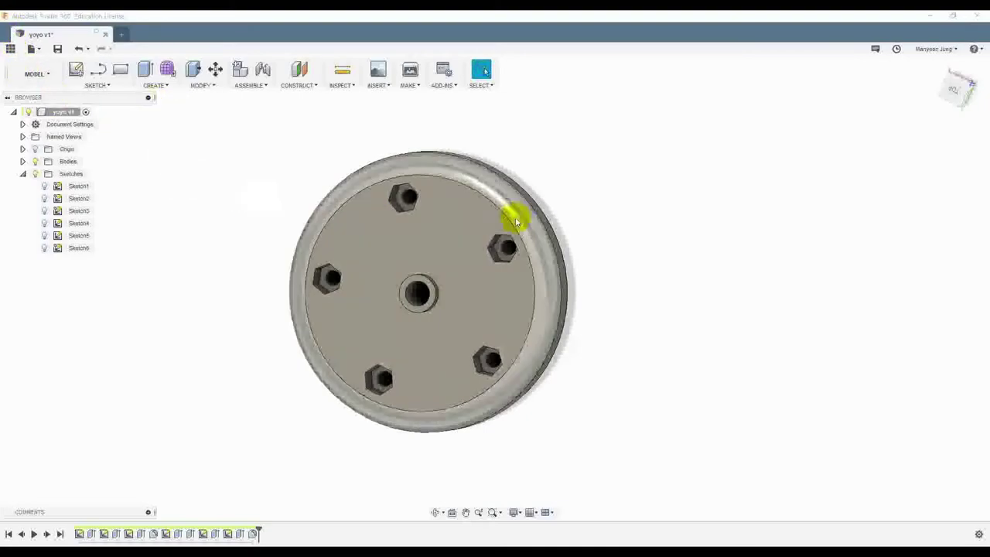
pyautogui.keyDown('shift'); pyautogui.moveTo(618, 205); pyautogui.dragTo(345, 171, button='middle'); pyautogui.keyUp('shift')
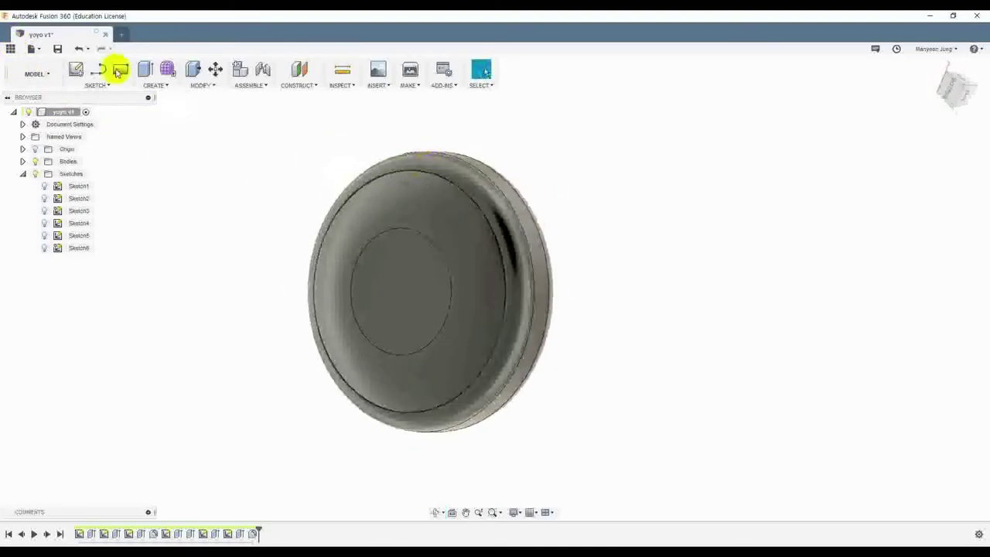
# Step: Start a sketch on the cover disc's flat central face, with the bodies hidden and Sketch4's screw hole layout displayed
pyautogui.click(75, 69)
pyautogui.click(403, 310)
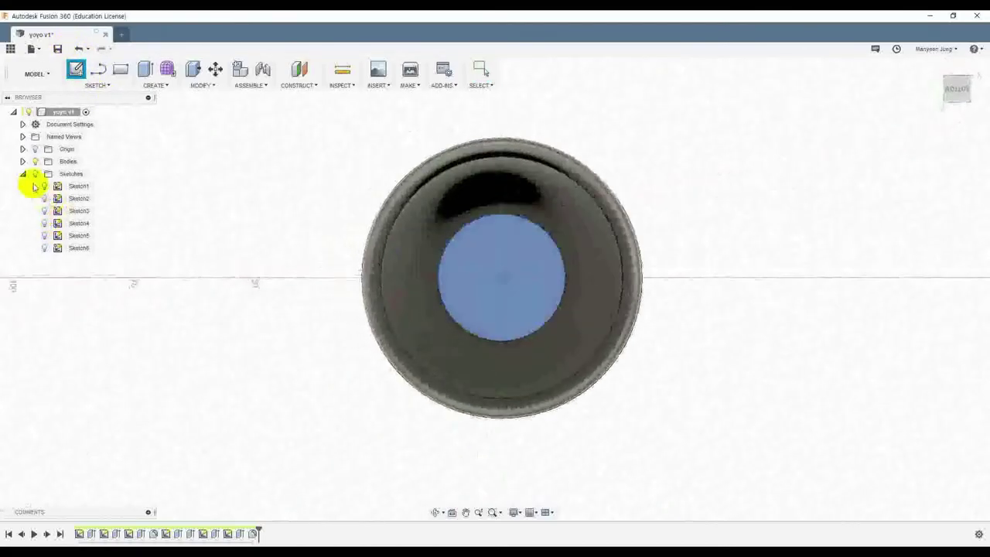
pyautogui.click(44, 187)
pyautogui.keyDown('shift'); pyautogui.moveTo(716, 196); pyautogui.dragTo(618, 200, button='middle'); pyautogui.keyUp('shift')
pyautogui.keyDown('shift'); pyautogui.moveTo(577, 254); pyautogui.dragTo(460, 253, button='middle'); pyautogui.keyUp('shift')
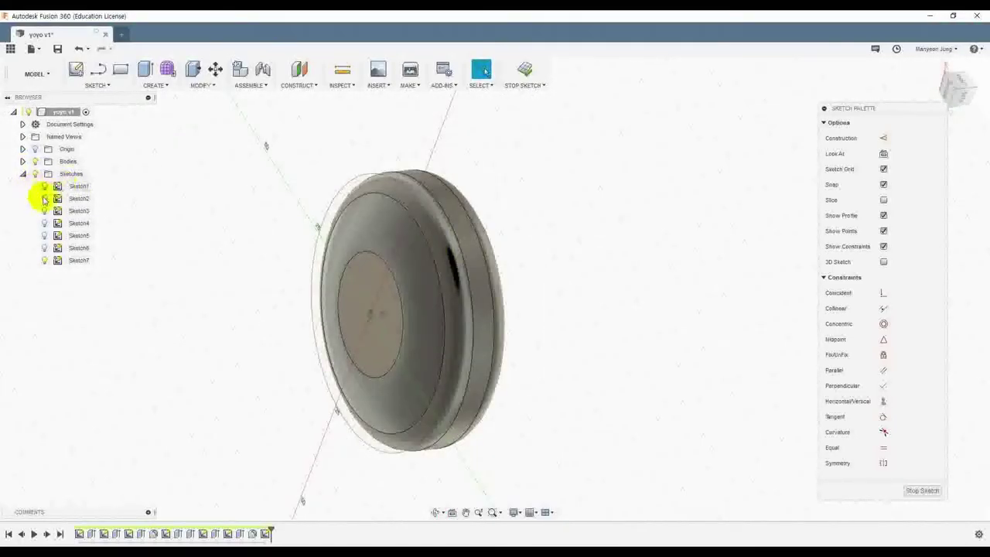
pyautogui.moveTo(310, 235)
pyautogui.keyDown('shift'); pyautogui.mouseDown(button='middle')
pyautogui.moveTo(419, 237)
pyautogui.moveTo(206, 256)
pyautogui.moveTo(283, 224)
pyautogui.moveTo(501, 238)
pyautogui.mouseUp(button='middle'); pyautogui.keyUp('shift')
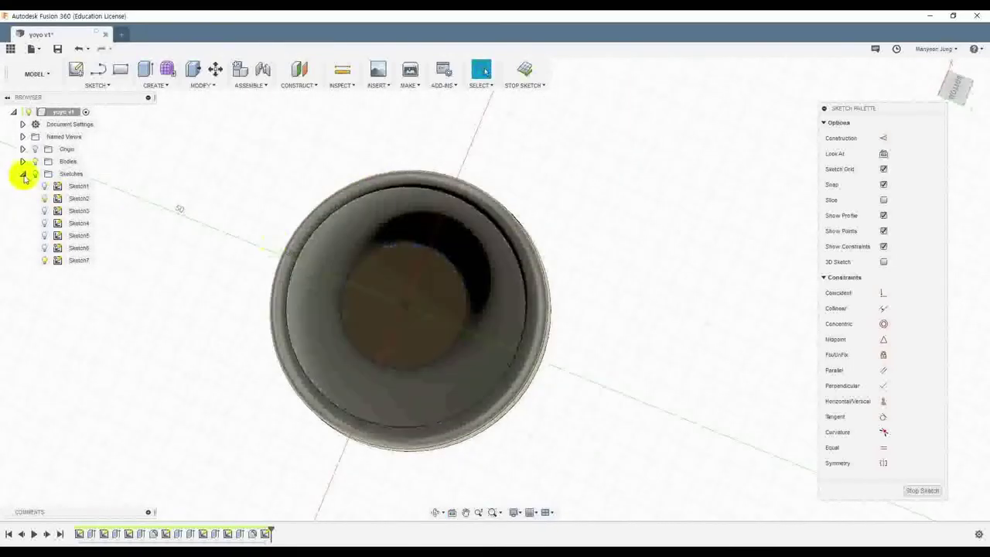
pyautogui.click(35, 161)
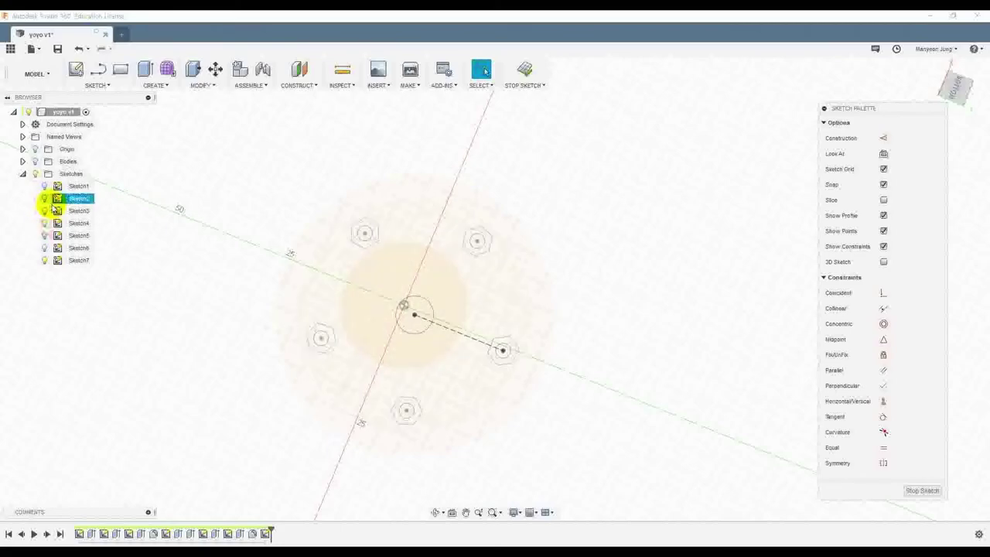
pyautogui.click(34, 161)
pyautogui.keyDown('shift'); pyautogui.moveTo(595, 335); pyautogui.dragTo(619, 348, button='middle'); pyautogui.keyUp('shift')
pyautogui.keyDown('shift'); pyautogui.moveTo(457, 250); pyautogui.dragTo(577, 263, button='middle'); pyautogui.keyUp('shift')
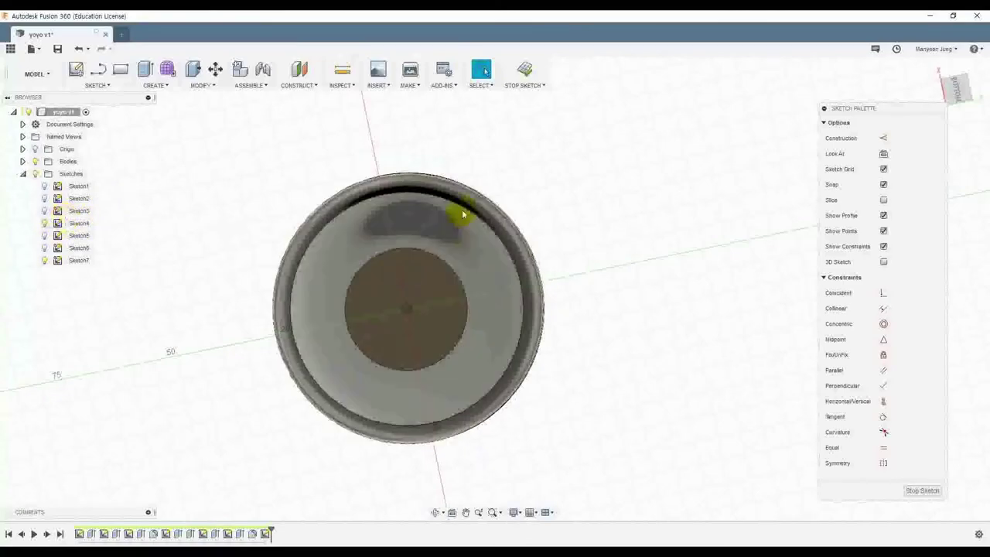
pyautogui.click(34, 162)
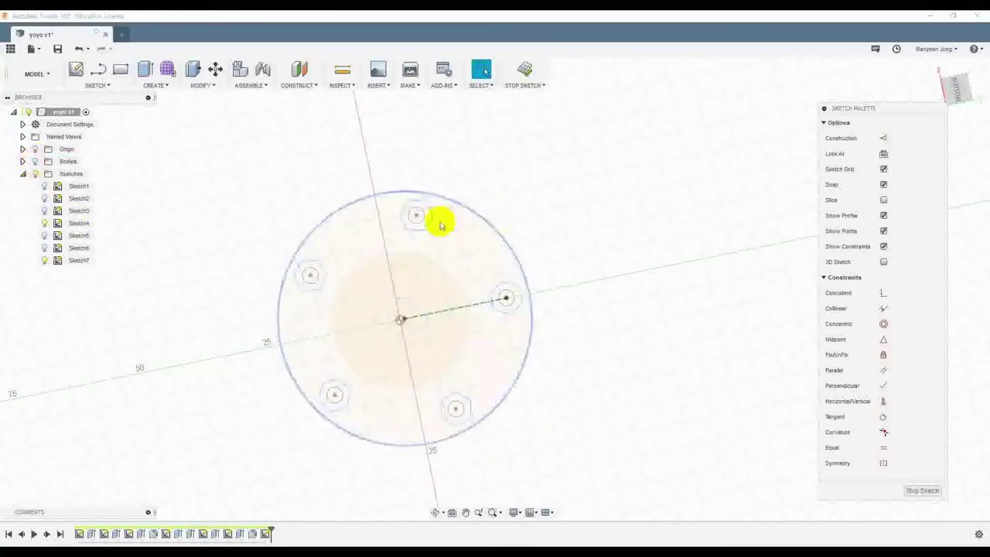
pyautogui.keyDown('shift'); pyautogui.moveTo(281, 254); pyautogui.dragTo(316, 258, button='middle'); pyautogui.keyUp('shift')
pyautogui.scroll(5, 412, 221)
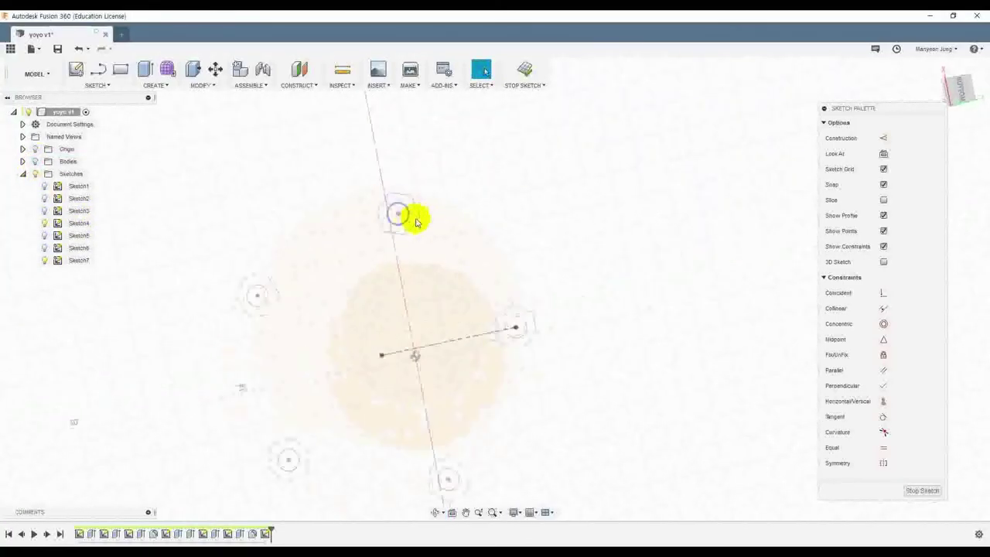
# Step: Project the centre points of the five screw holes into the new sketch
pyautogui.press('p')
pyautogui.click(379, 210)
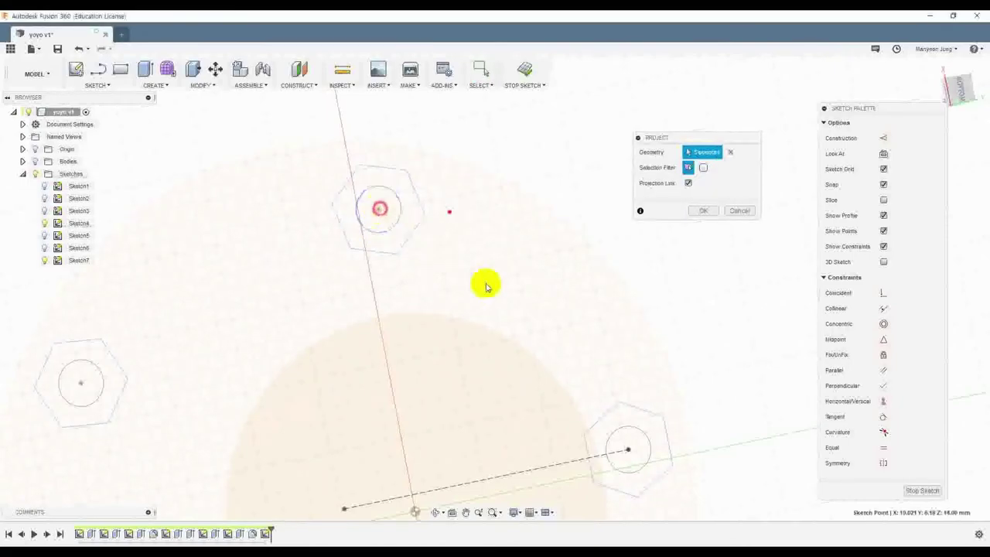
pyautogui.moveTo(691, 402); pyautogui.dragTo(548, 121, button='middle')
pyautogui.moveTo(369, 403); pyautogui.dragTo(383, 271, button='middle')
pyautogui.click(355, 360)
pyautogui.moveTo(355, 360)
pyautogui.keyDown('shift'); pyautogui.mouseDown(button='middle')
pyautogui.moveTo(380, 394)
pyautogui.moveTo(338, 417)
pyautogui.mouseUp(button='middle'); pyautogui.keyUp('shift')
pyautogui.moveTo(234, 231)
pyautogui.keyDown('shift'); pyautogui.mouseDown(button='middle')
pyautogui.moveTo(369, 301)
pyautogui.moveTo(374, 273)
pyautogui.mouseUp(button='middle'); pyautogui.keyUp('shift')
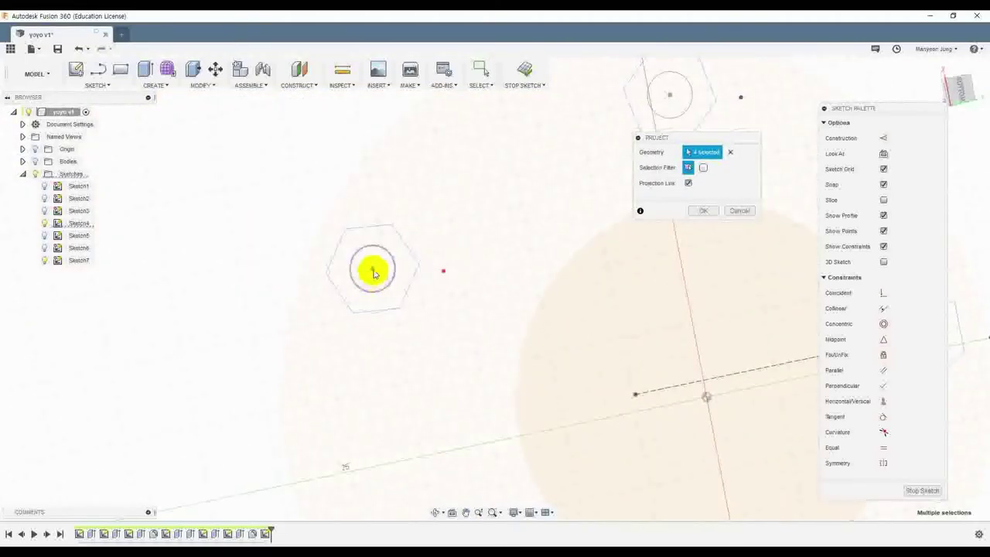
pyautogui.click(701, 210)
pyautogui.scroll(-6, 639, 268)
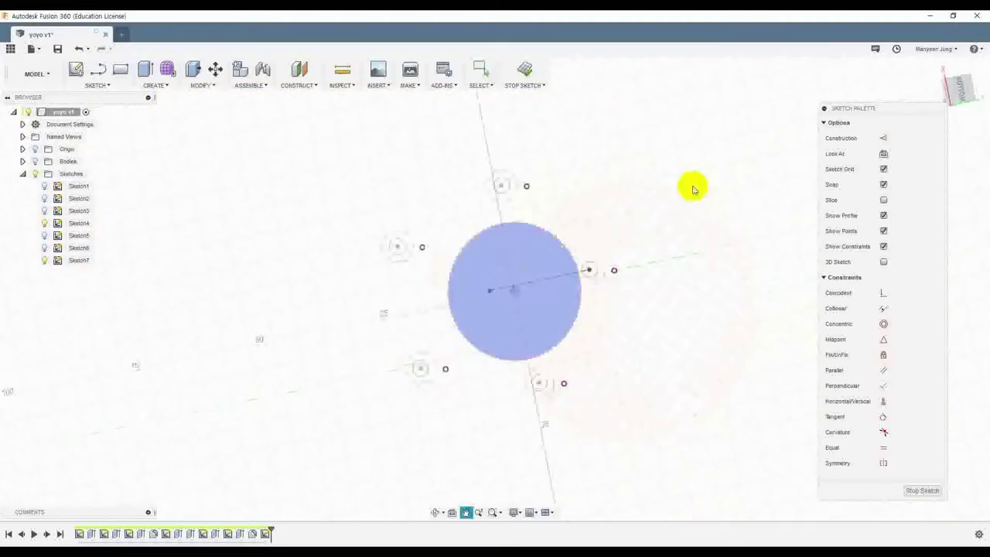
# Step: Hide Sketch4 and display the bodies again in the squared-up bottom view
pyautogui.click(961, 94)
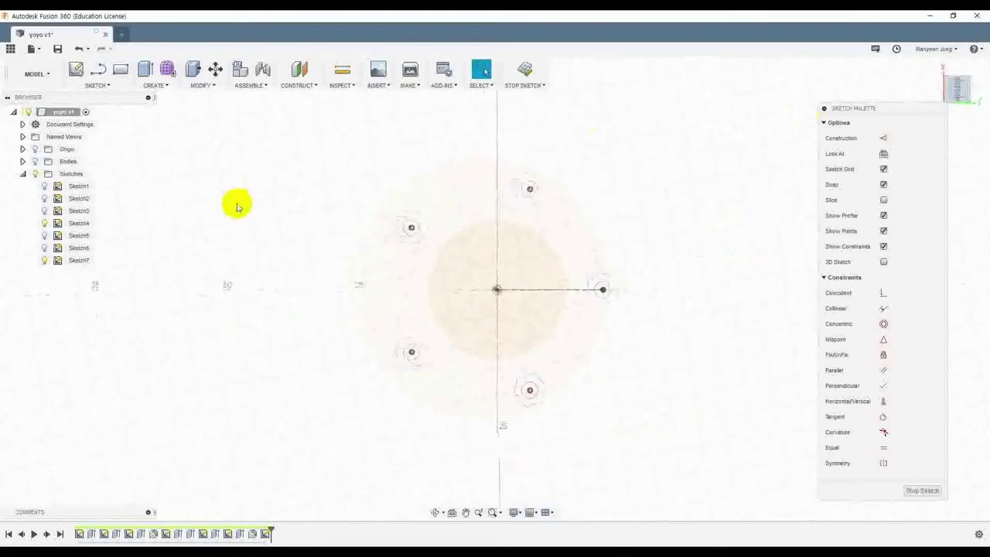
pyautogui.click(44, 224)
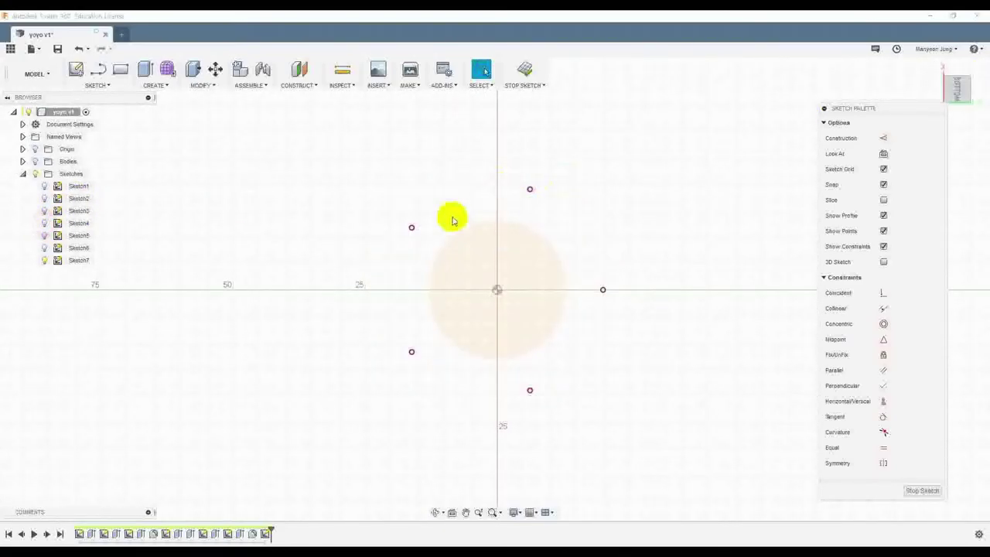
pyautogui.click(34, 161)
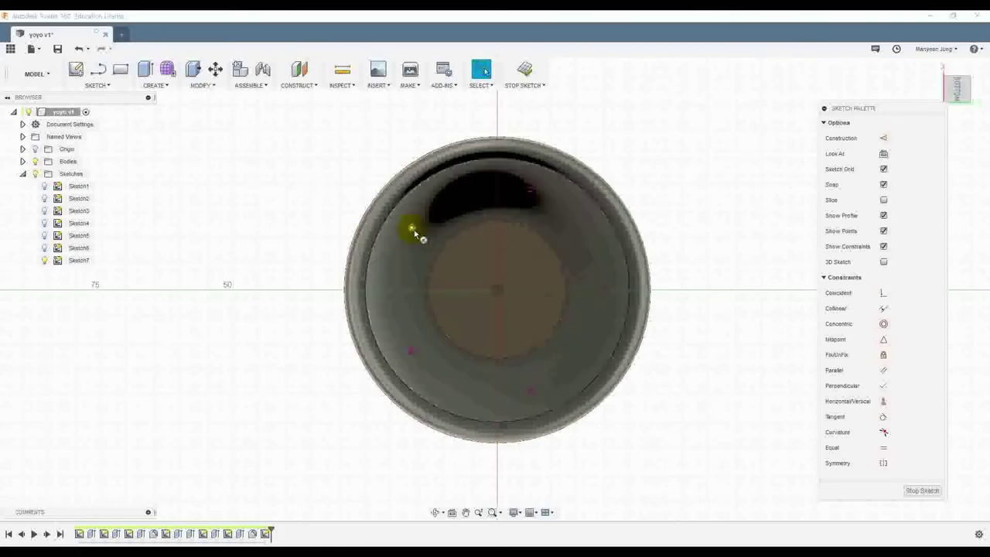
# Step: Draw a 5.7 mm diameter circle on one projected hole centre and circular-pattern it around the origin with a quantity of 5
pyautogui.press('c')
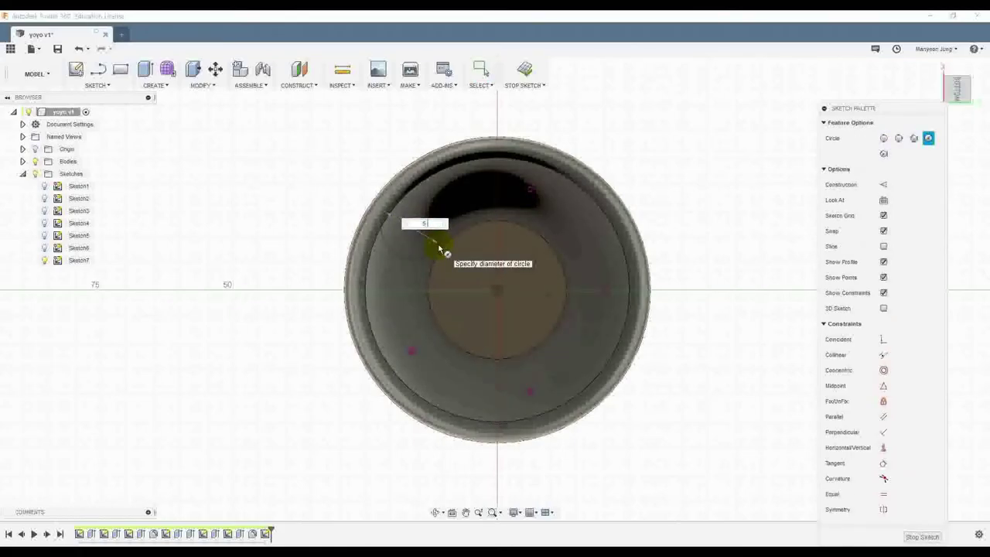
pyautogui.press('Escape')
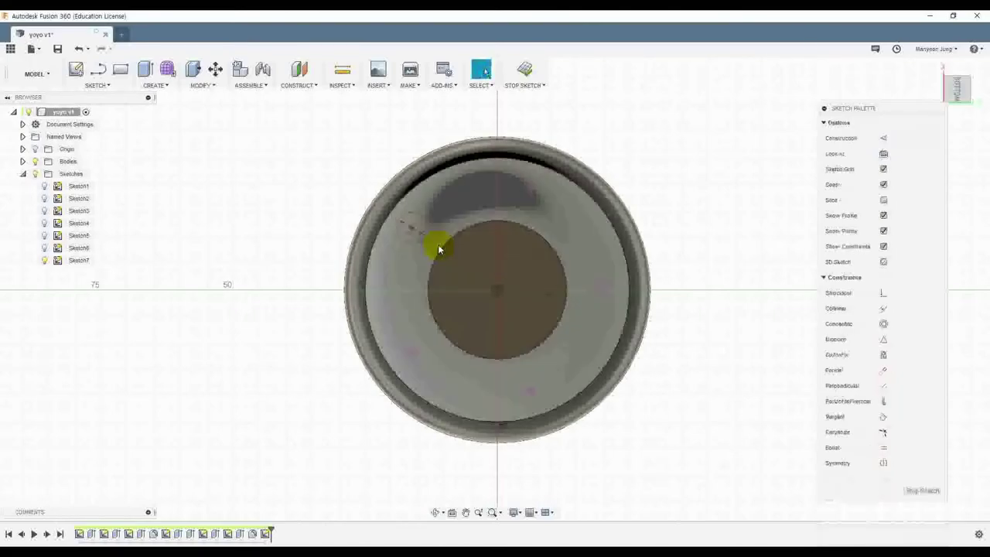
pyautogui.click(412, 228)
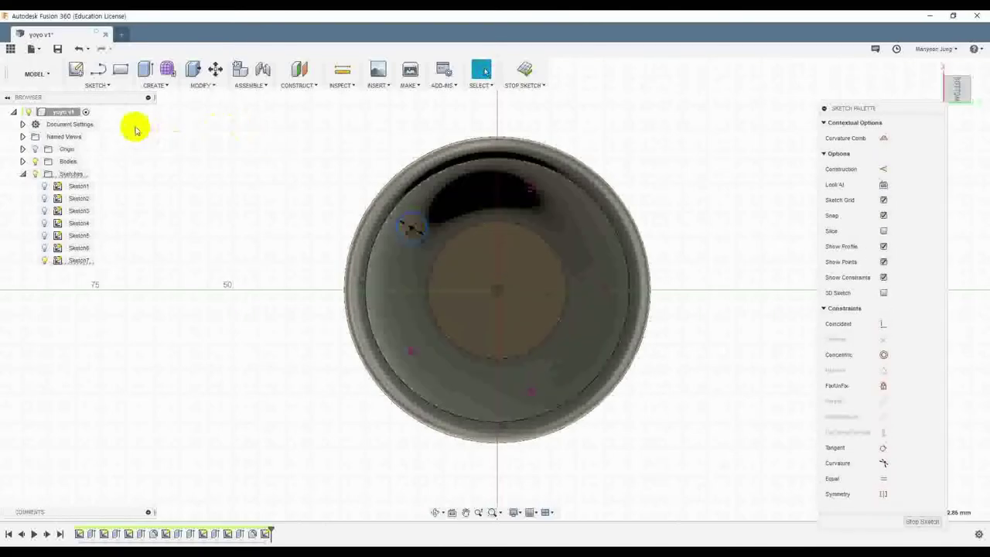
pyautogui.click(109, 87)
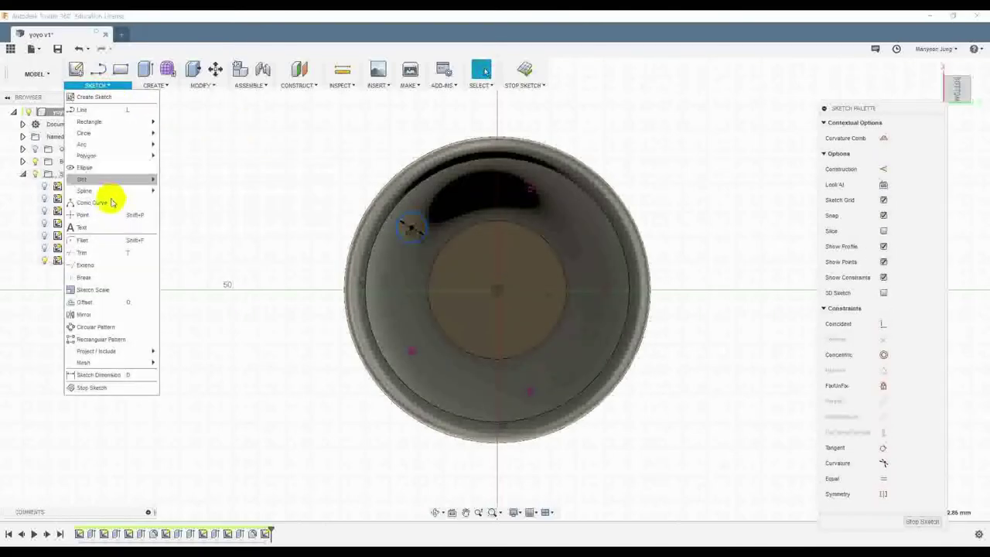
pyautogui.click(108, 322)
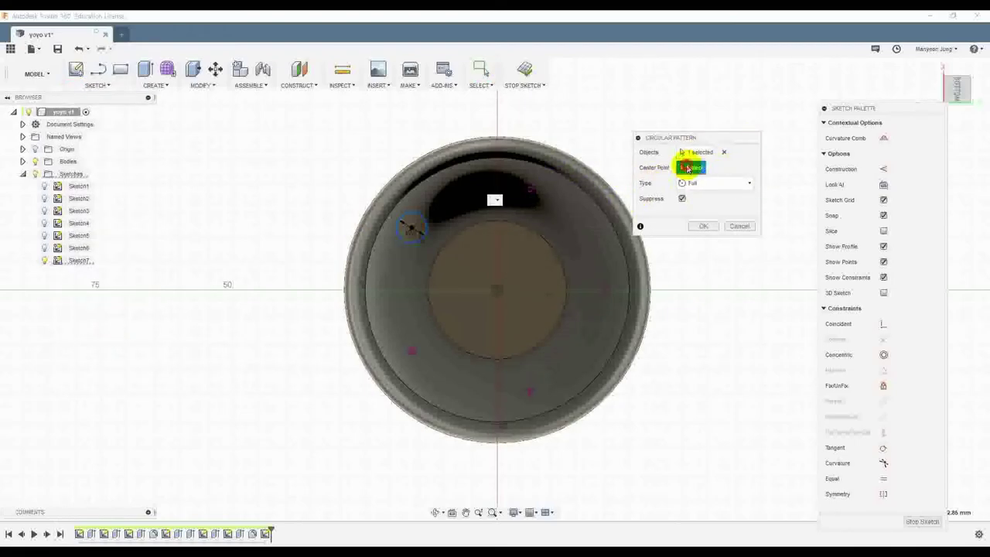
pyautogui.click(499, 291)
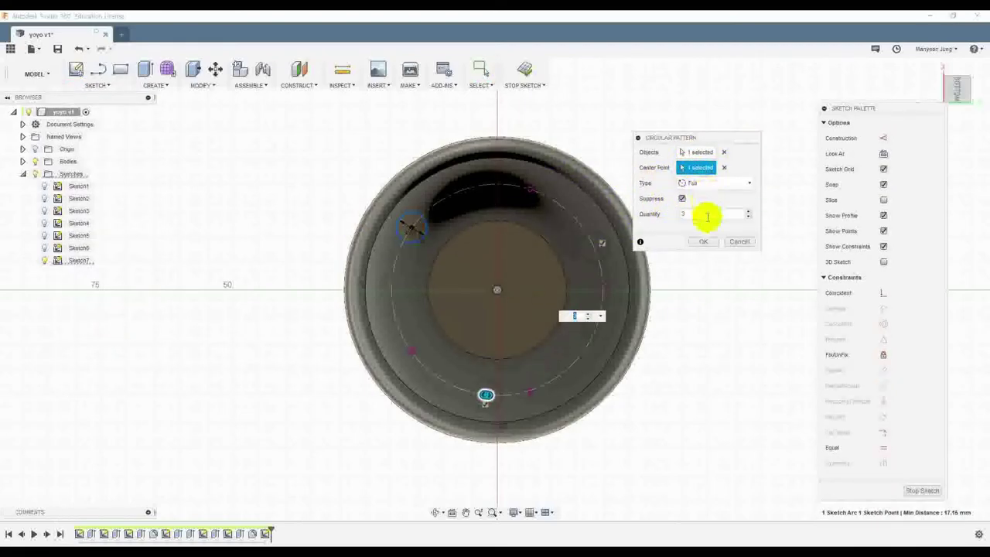
pyautogui.click(704, 242)
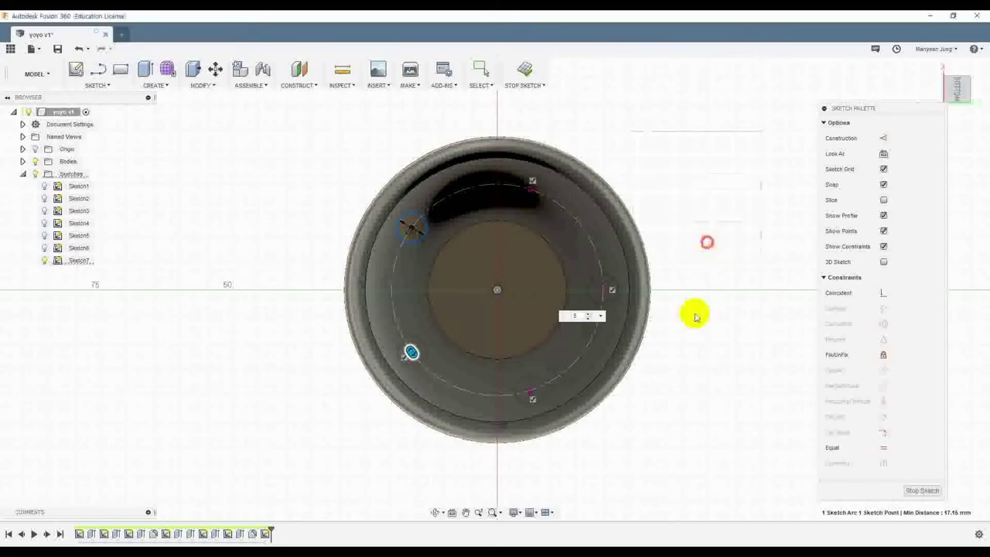
# Step: Extrude the five patterned circles -2 mm as a cut into the cover disc
pyautogui.keyDown('shift'); pyautogui.moveTo(747, 376); pyautogui.dragTo(652, 368, button='middle'); pyautogui.keyUp('shift')
pyautogui.scroll(3, 417, 235)
pyautogui.scroll(-4, 435, 245)
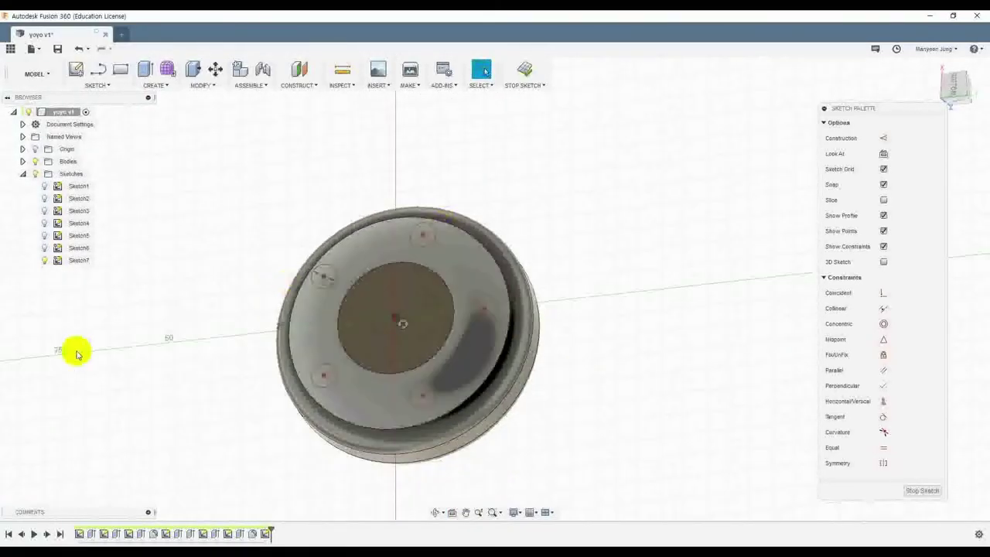
pyautogui.press('e')
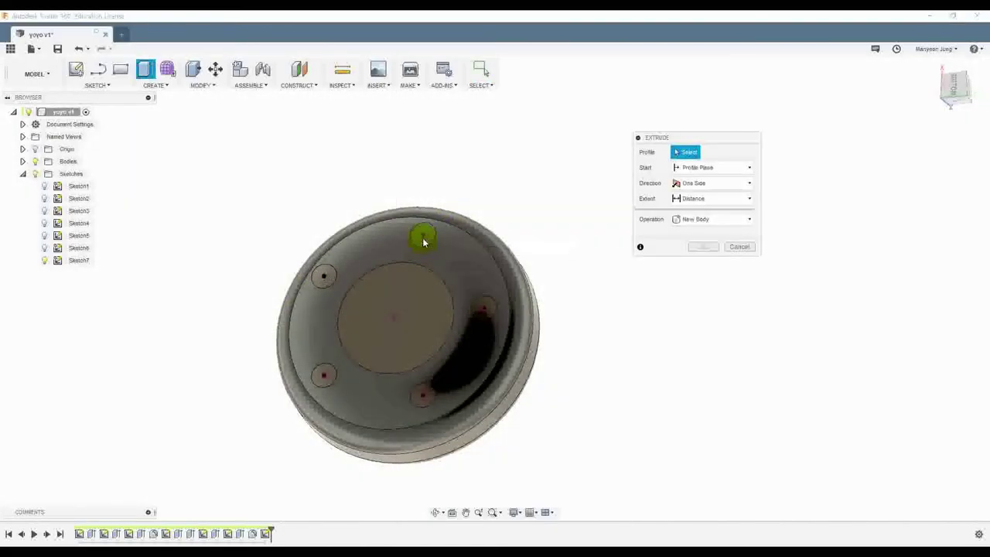
pyautogui.click(423, 239)
pyautogui.click(483, 308)
pyautogui.click(422, 395)
pyautogui.click(325, 376)
pyautogui.click(324, 274)
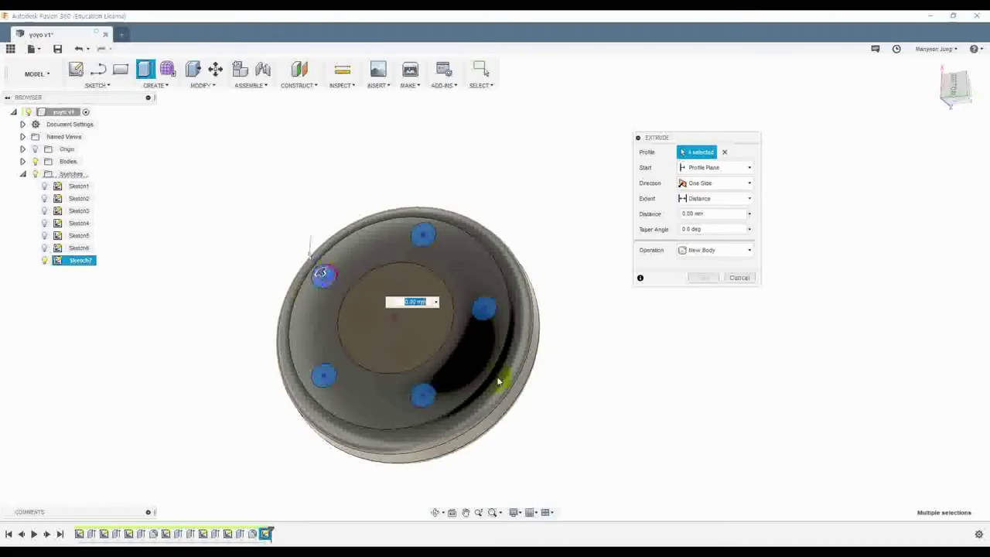
pyautogui.keyDown('shift'); pyautogui.moveTo(708, 340); pyautogui.dragTo(578, 335, button='middle'); pyautogui.keyUp('shift')
pyautogui.write('-2')
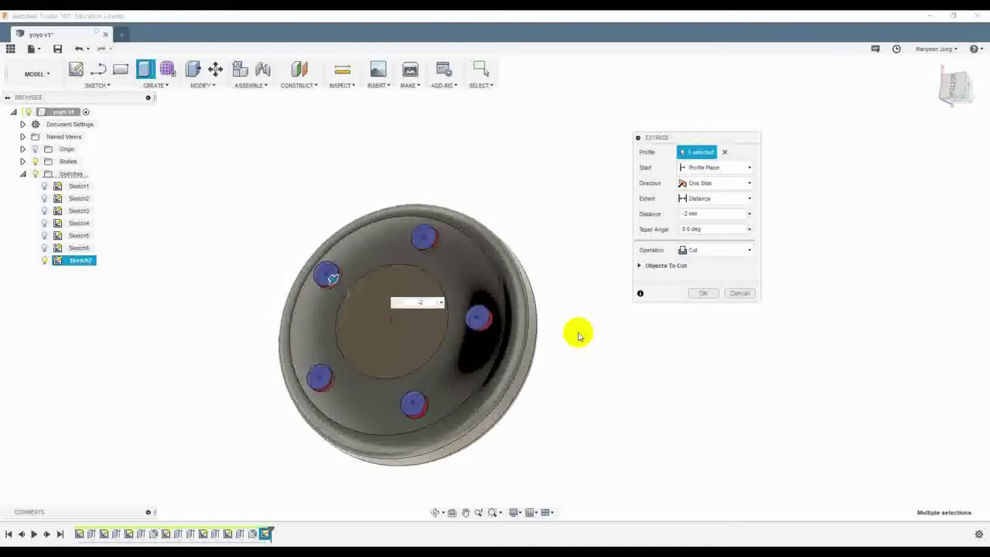
pyautogui.click(705, 294)
# Step: Display Sketch7, with the five hole circles, again on the cover disc
pyautogui.keyDown('shift'); pyautogui.moveTo(600, 385); pyautogui.dragTo(623, 363, button='middle'); pyautogui.keyUp('shift')
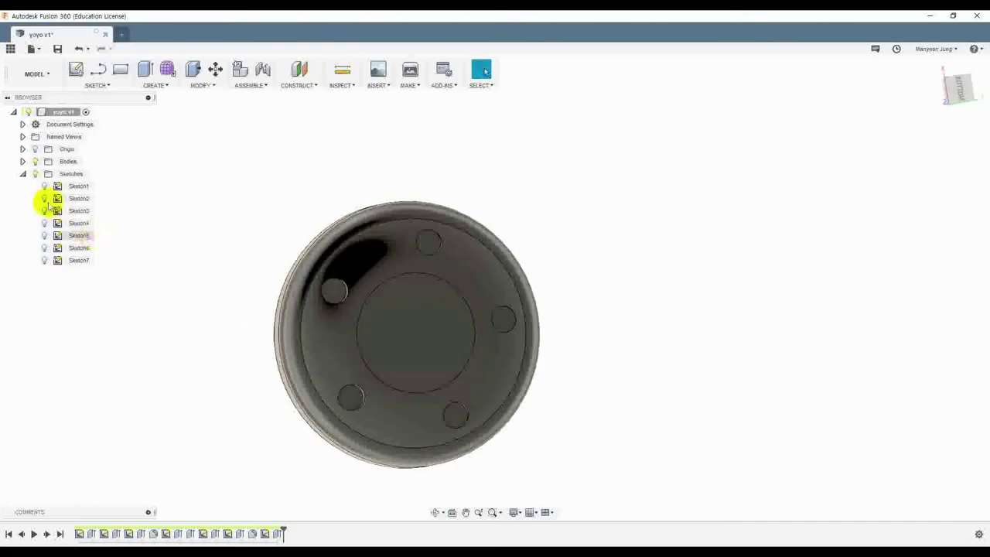
pyautogui.click(44, 260)
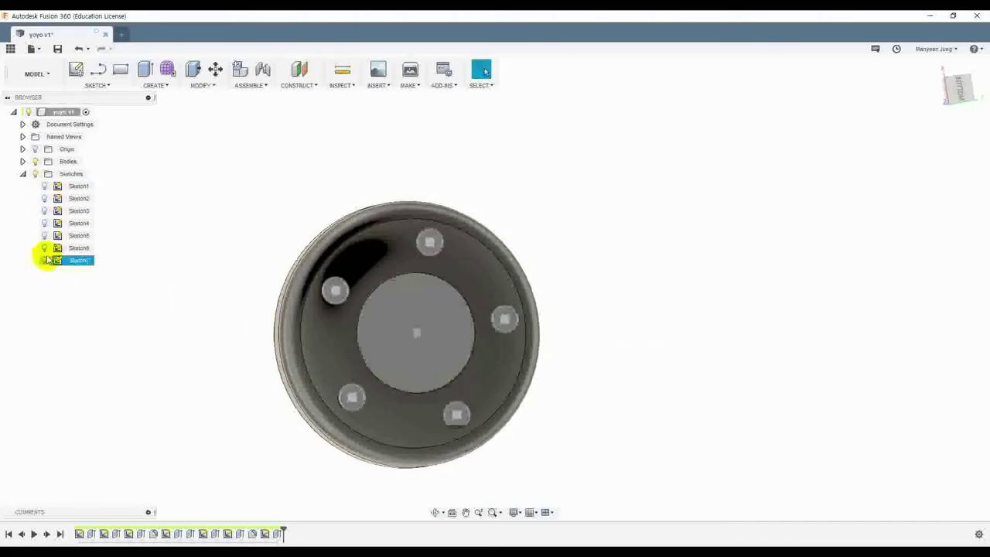
pyautogui.scroll(3, 430, 283)
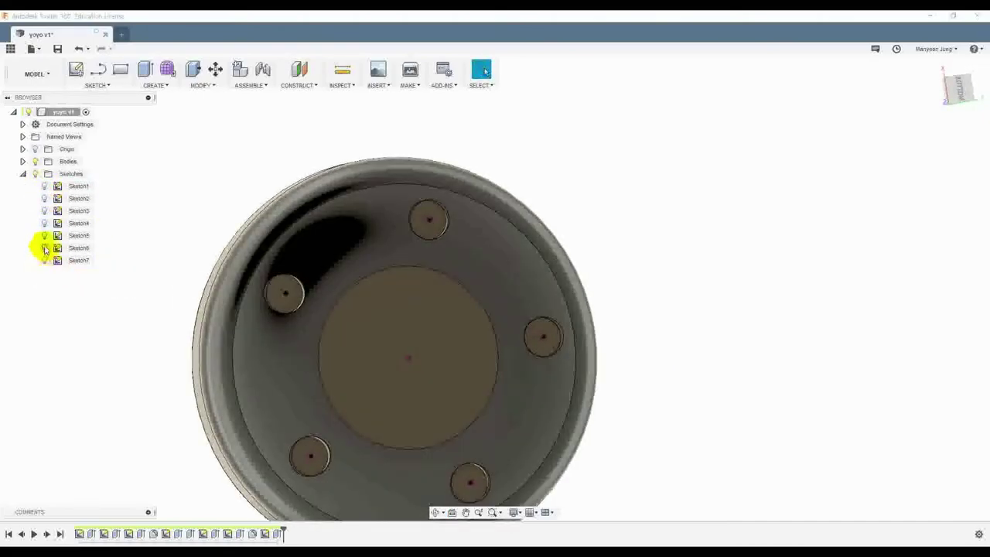
# Step: Display Sketch4 and extrude its five screw-hole circles inside the hexagonal pockets -44 mm as a cut through both bodies
pyautogui.scroll(-3, 379, 312)
pyautogui.keyDown('shift'); pyautogui.moveTo(517, 343); pyautogui.dragTo(346, 355, button='middle'); pyautogui.keyUp('shift')
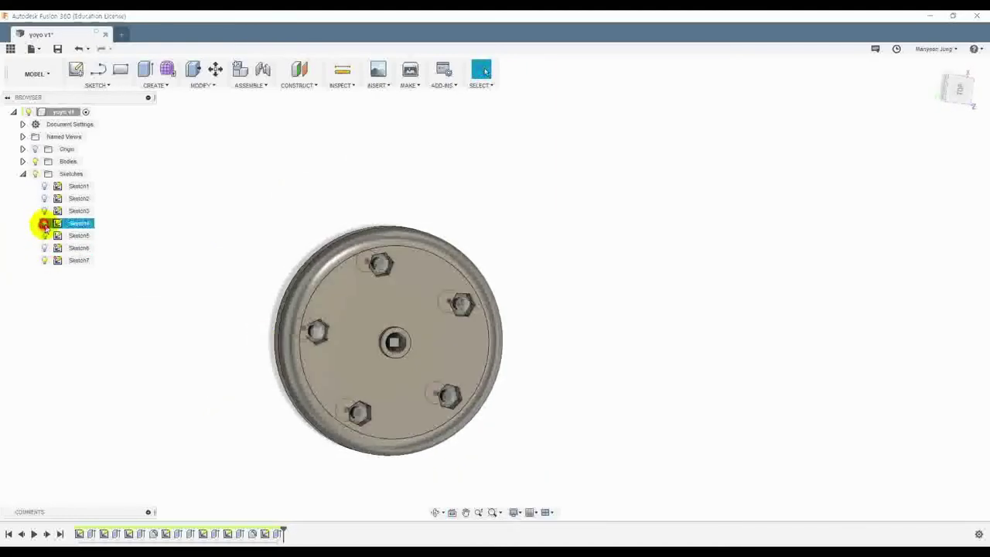
pyautogui.scroll(5, 393, 283)
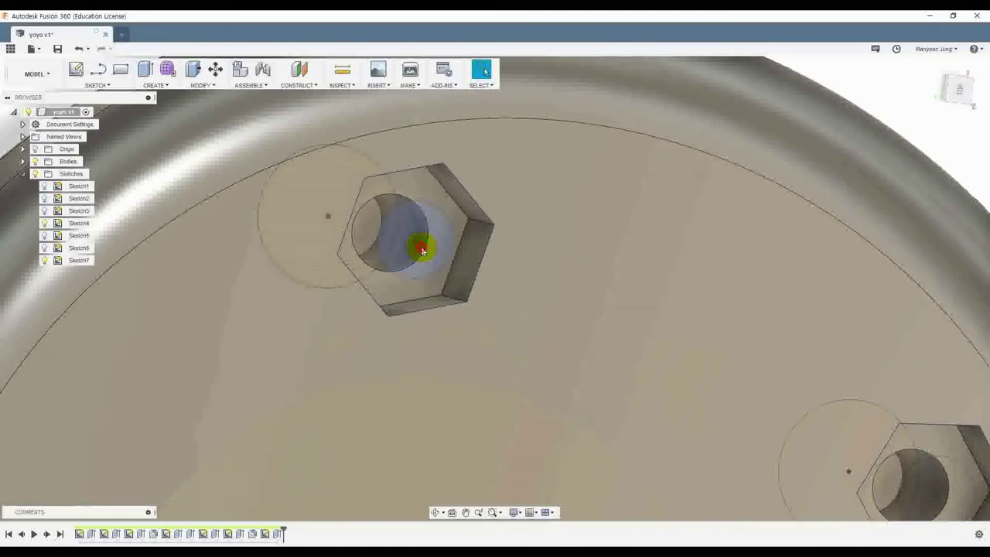
pyautogui.click(422, 248)
pyautogui.scroll(-4, 569, 327)
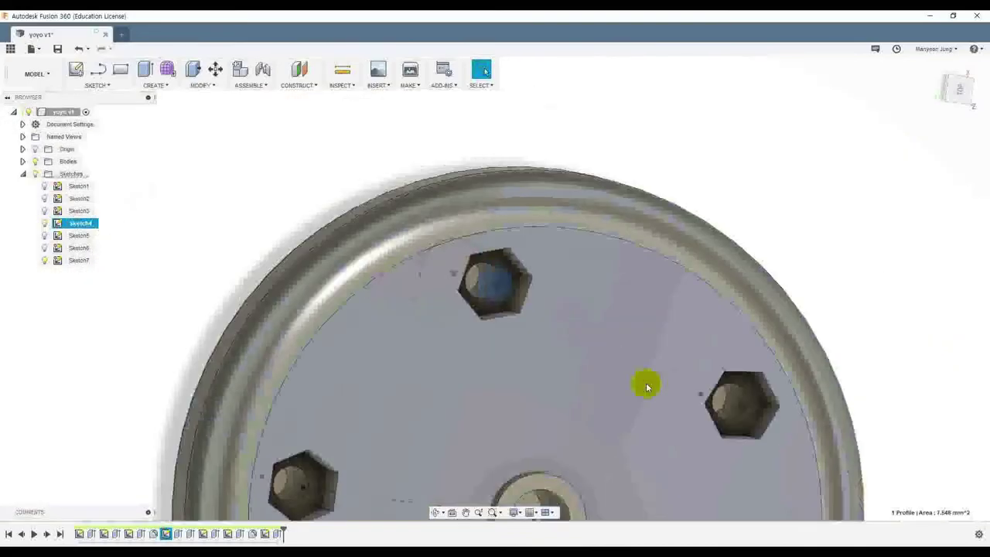
pyautogui.moveTo(725, 435); pyautogui.dragTo(513, 320, button='middle')
pyautogui.scroll(1, 512, 320)
pyautogui.keyDown('ctrl'); pyautogui.click(539, 289); pyautogui.keyUp('ctrl')
pyautogui.scroll(-6, 495, 373)
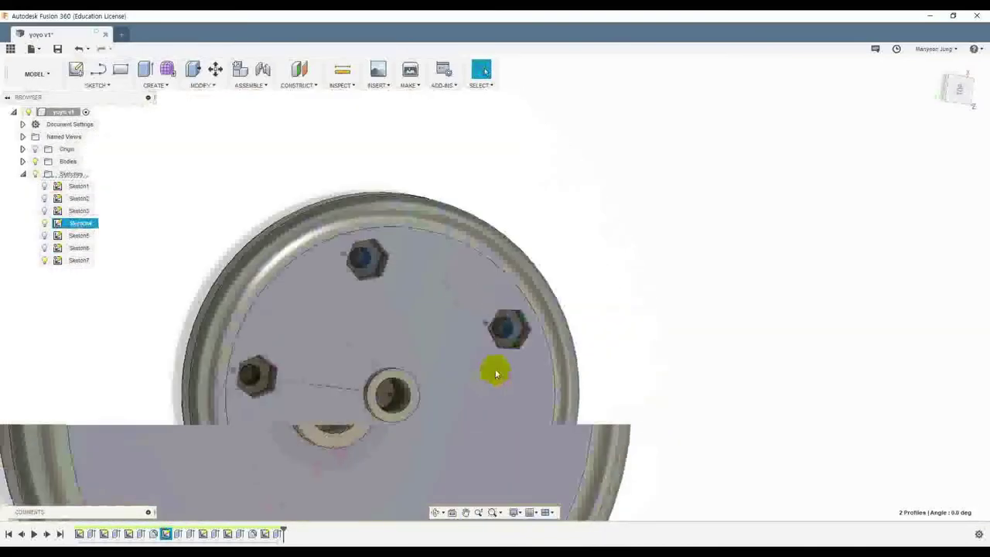
pyautogui.moveTo(547, 434); pyautogui.dragTo(462, 346, button='middle')
pyautogui.scroll(-1, 431, 362)
pyautogui.scroll(6, 406, 352)
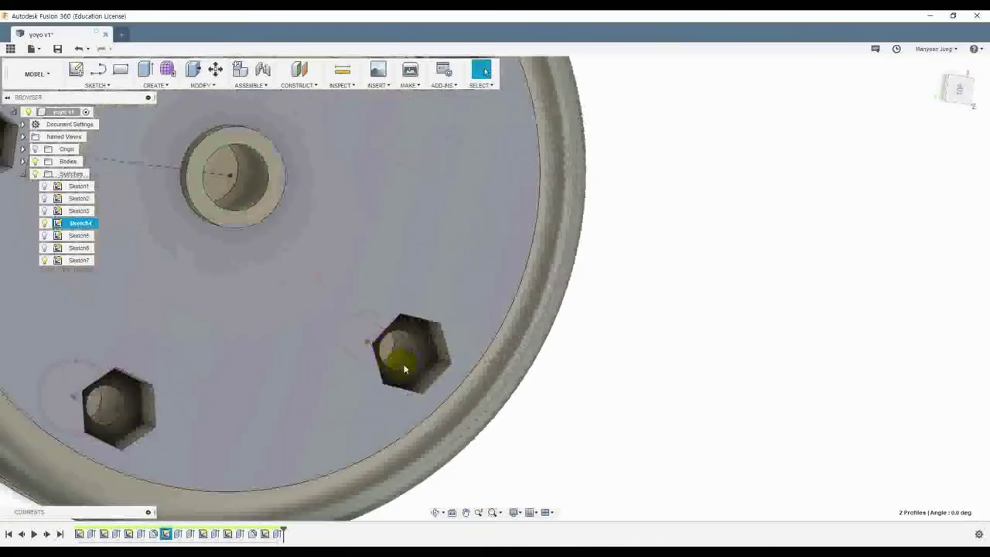
pyautogui.keyDown('ctrl'); pyautogui.click(419, 367); pyautogui.keyUp('ctrl')
pyautogui.moveTo(342, 369); pyautogui.dragTo(644, 384, button='middle')
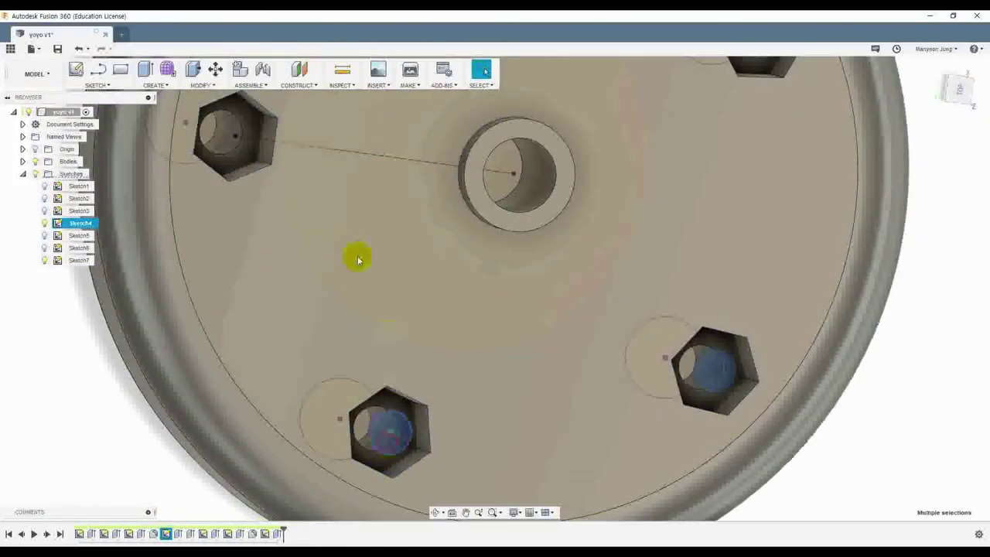
pyautogui.moveTo(277, 180); pyautogui.dragTo(380, 371, button='middle')
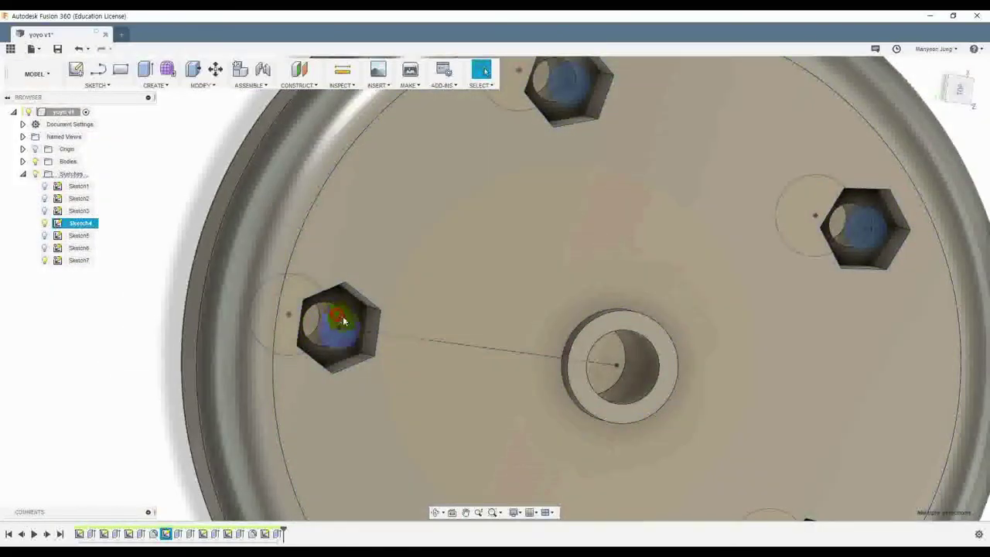
pyautogui.scroll(-5, 413, 343)
pyautogui.click(157, 85)
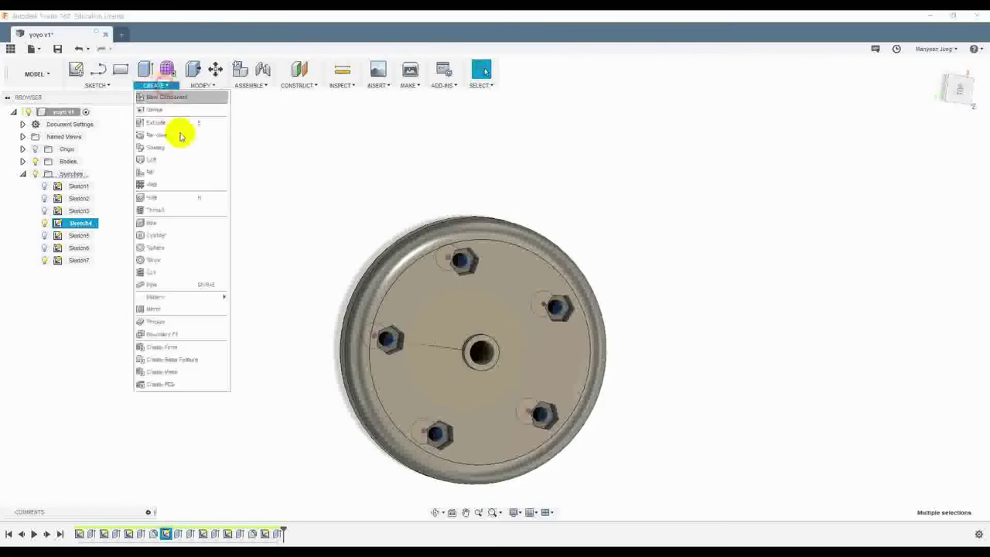
pyautogui.click(179, 126)
pyautogui.keyDown('shift'); pyautogui.moveTo(276, 254); pyautogui.dragTo(513, 375, button='middle'); pyautogui.keyUp('shift')
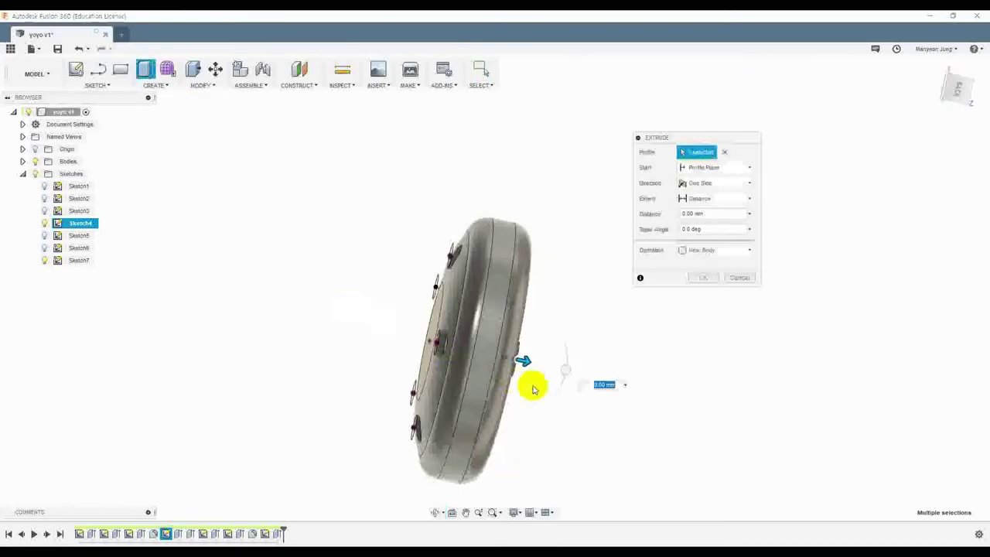
pyautogui.moveTo(530, 364); pyautogui.dragTo(325, 322)
pyautogui.keyDown('shift'); pyautogui.moveTo(285, 237); pyautogui.dragTo(343, 276, button='middle'); pyautogui.keyUp('shift')
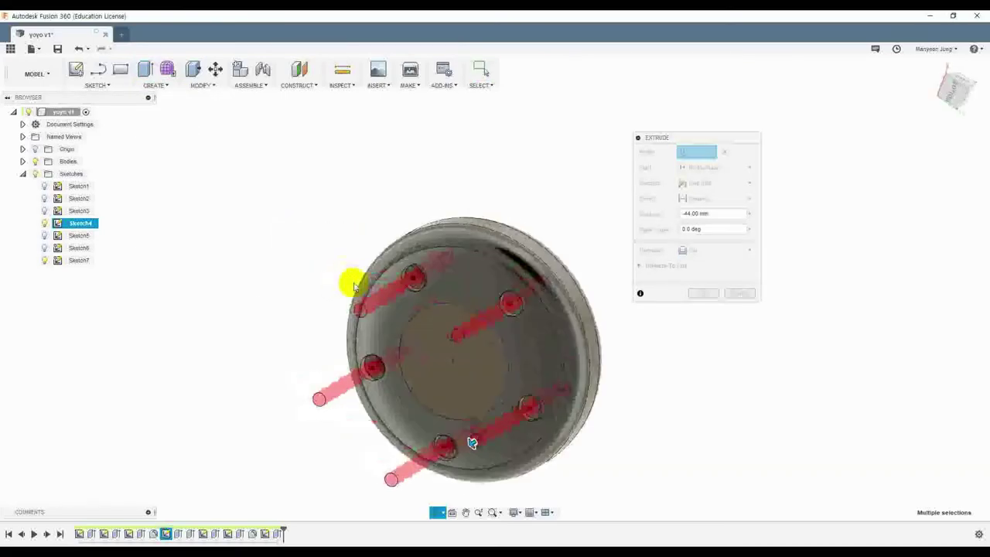
pyautogui.click(703, 294)
# Step: Toggle Body2's visibility repeatedly, leaving both bodies displayed, and examine the five through-holes from both faces
pyautogui.keyDown('shift'); pyautogui.moveTo(610, 371); pyautogui.dragTo(127, 251, button='middle'); pyautogui.keyUp('shift')
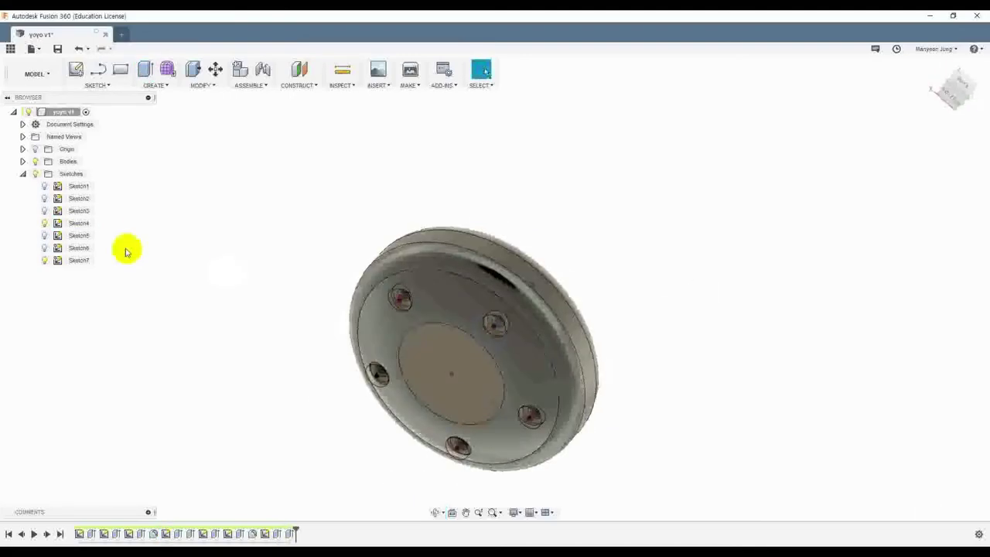
pyautogui.click(21, 161)
pyautogui.click(46, 187)
pyautogui.click(46, 187)
pyautogui.click(47, 186)
pyautogui.click(46, 187)
pyautogui.click(46, 186)
pyautogui.click(46, 187)
pyautogui.click(47, 186)
pyautogui.click(48, 186)
pyautogui.click(48, 185)
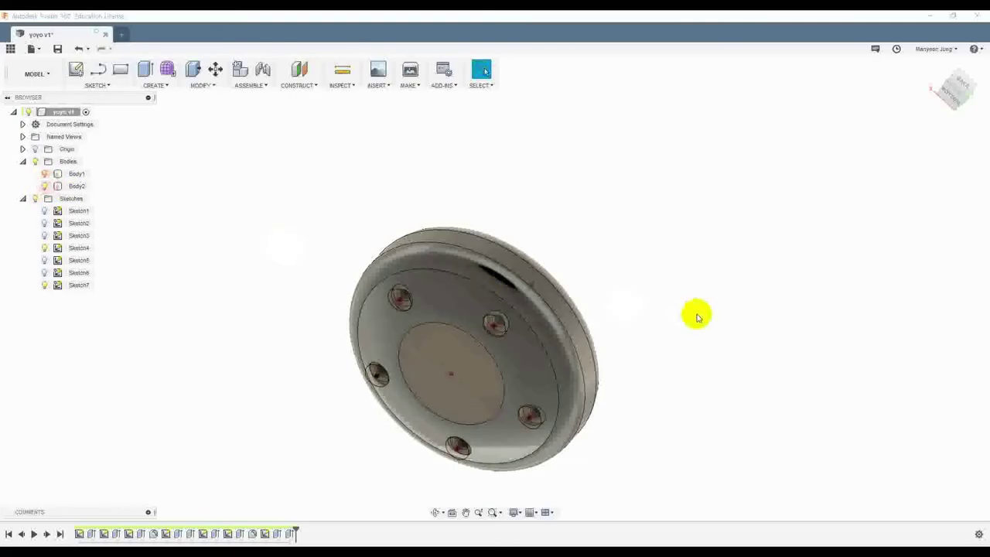
pyautogui.scroll(-3, 698, 315)
pyautogui.keyDown('shift'); pyautogui.moveTo(662, 294); pyautogui.dragTo(588, 352, button='middle'); pyautogui.keyUp('shift')
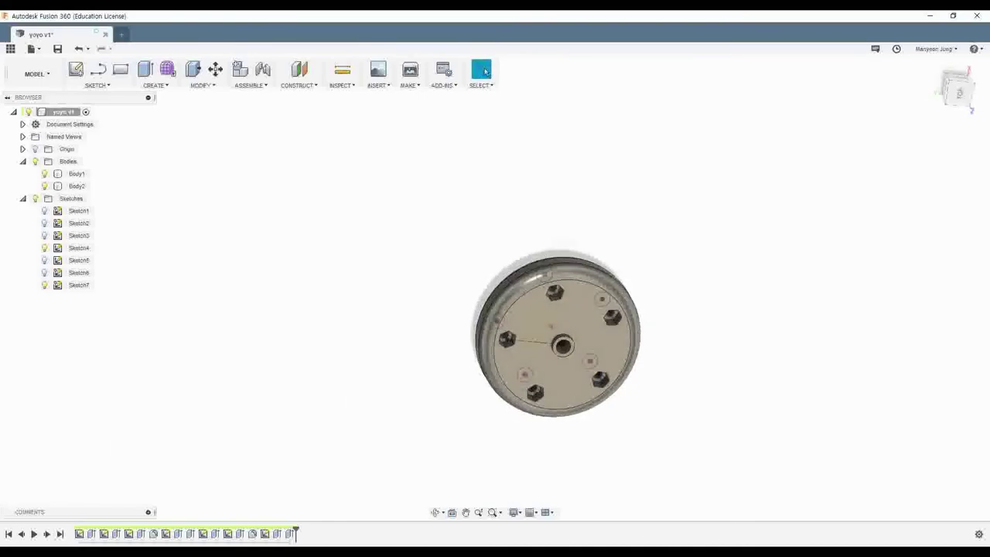
pyautogui.moveTo(456, 399)
pyautogui.keyDown('shift'); pyautogui.mouseDown(button='middle')
pyautogui.moveTo(670, 362)
pyautogui.moveTo(567, 343)
pyautogui.mouseUp(button='middle'); pyautogui.keyUp('shift')
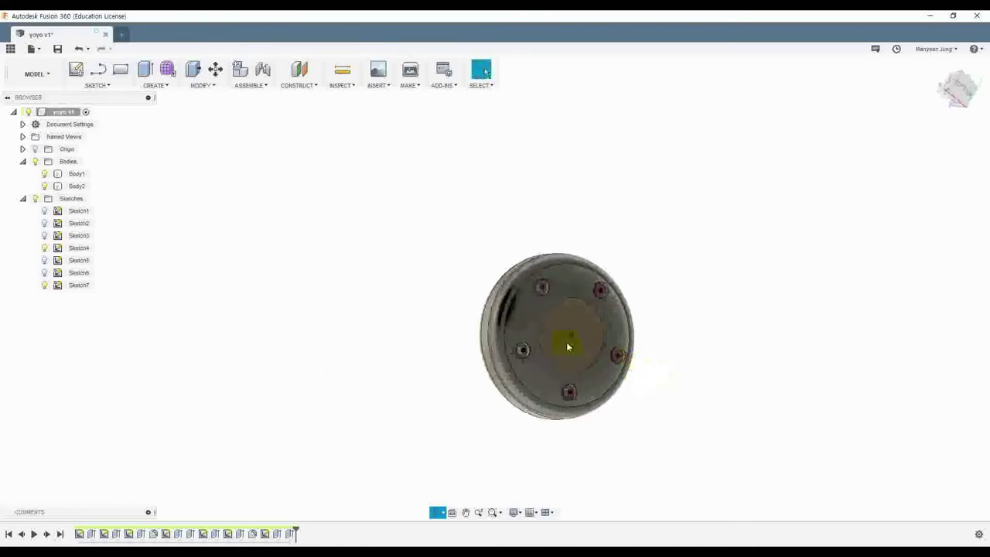
# Step: Hide Sketch7 and Sketch4, keeping both bodies displayed with the cover disc's outer face in view
pyautogui.click(44, 285)
pyautogui.click(44, 272)
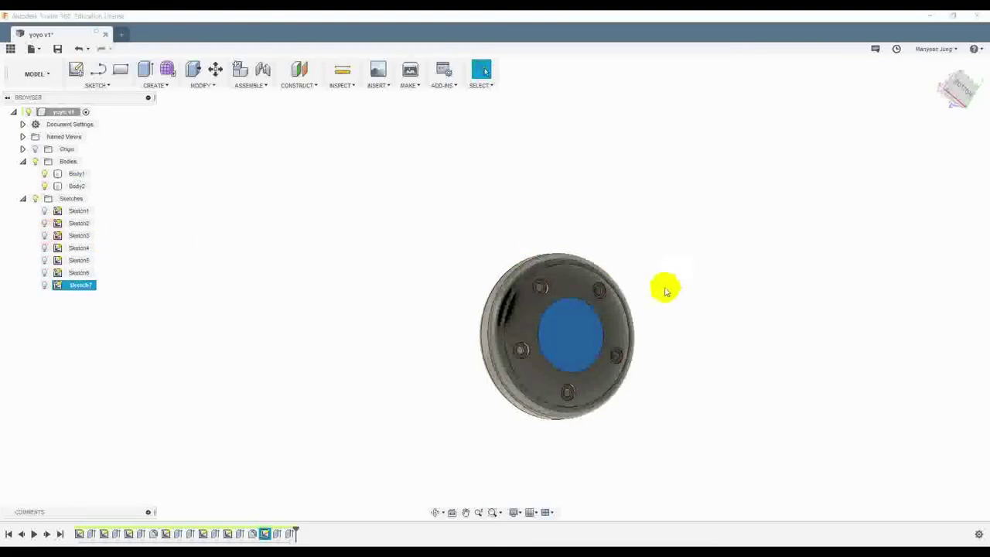
pyautogui.keyDown('shift'); pyautogui.moveTo(665, 290); pyautogui.dragTo(653, 301, button='middle'); pyautogui.keyUp('shift')
pyautogui.moveTo(618, 356); pyautogui.dragTo(469, 351, button='middle')
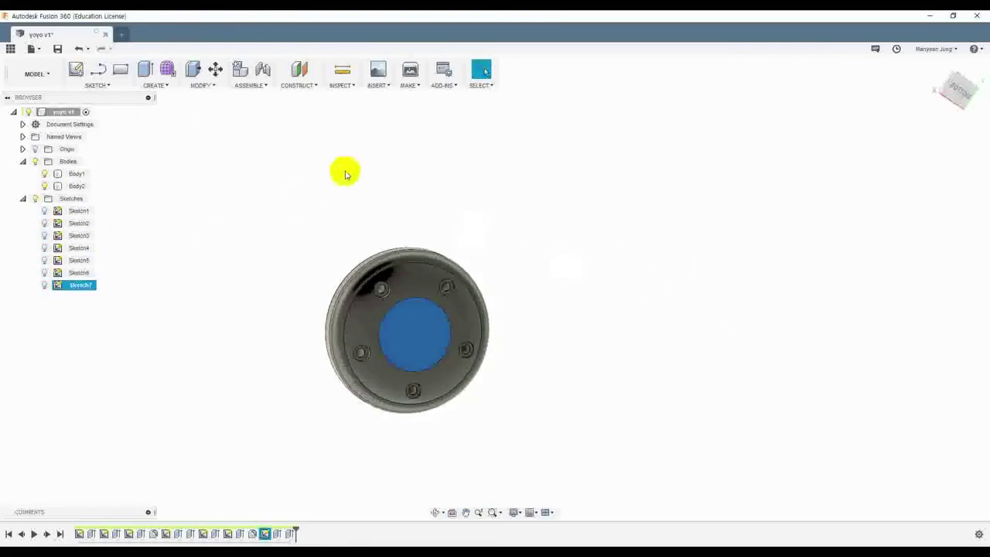
# Step: Start a sketch on the cover disc's central circular face and place the text "TT" there, 10 mm high in Arial
pyautogui.click(79, 68)
pyautogui.click(491, 261)
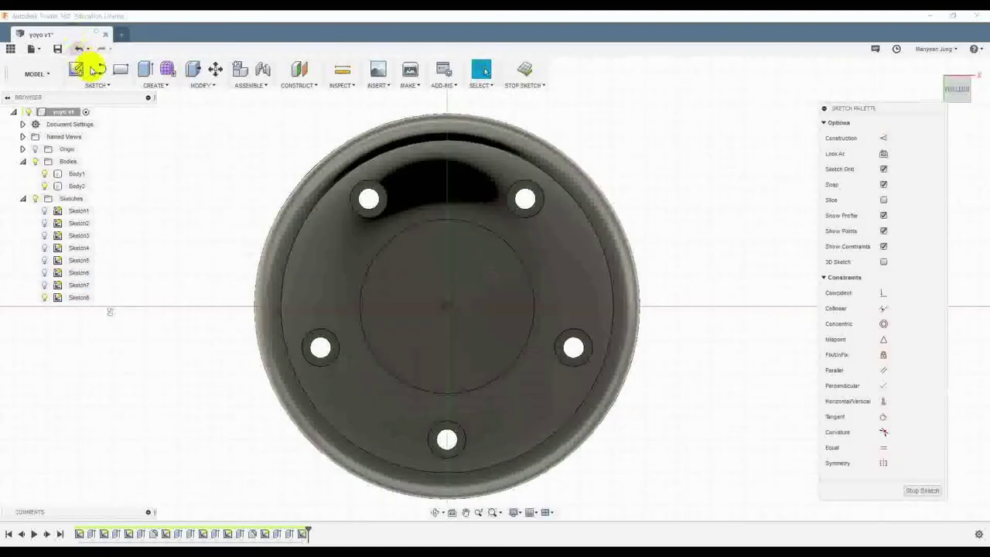
pyautogui.click(114, 85)
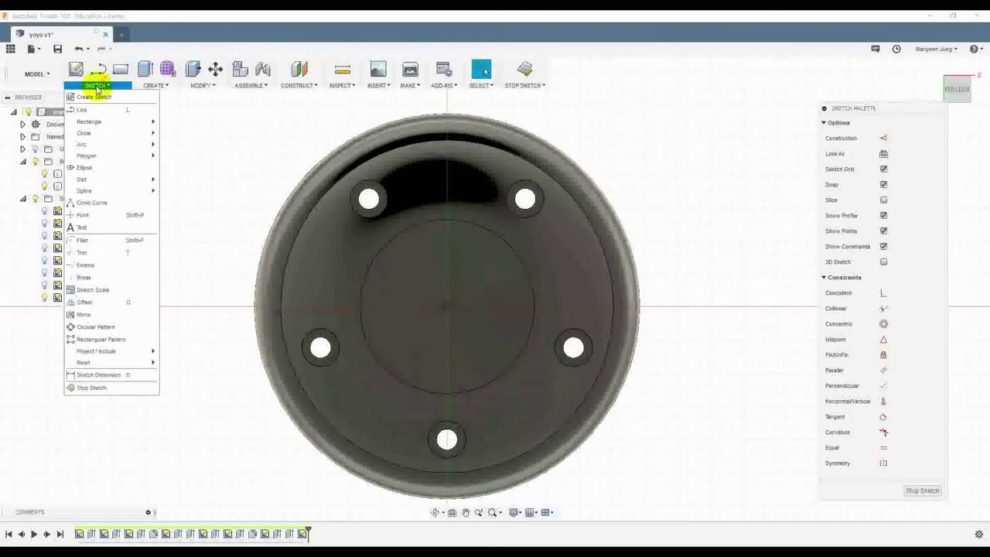
pyautogui.click(100, 230)
pyautogui.click(394, 347)
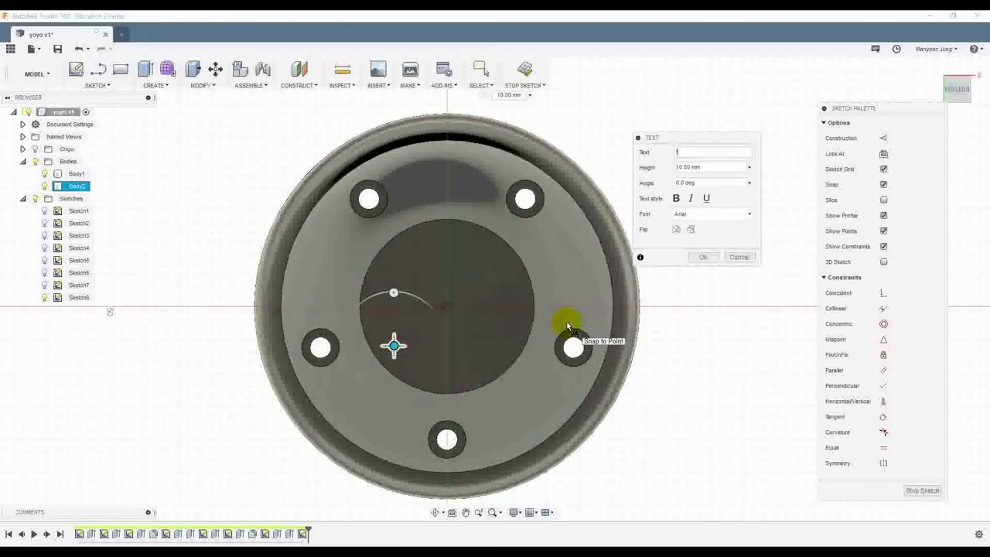
pyautogui.write('TT')
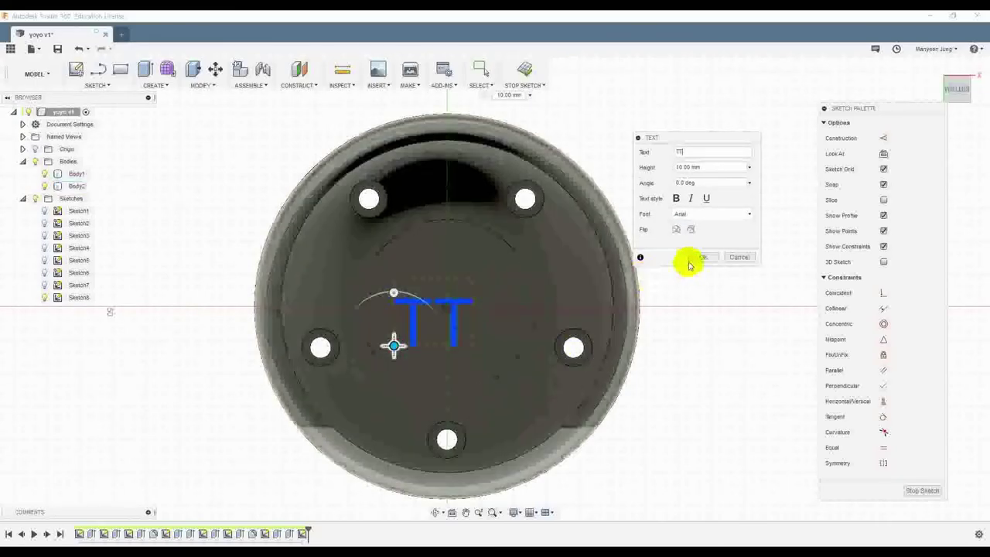